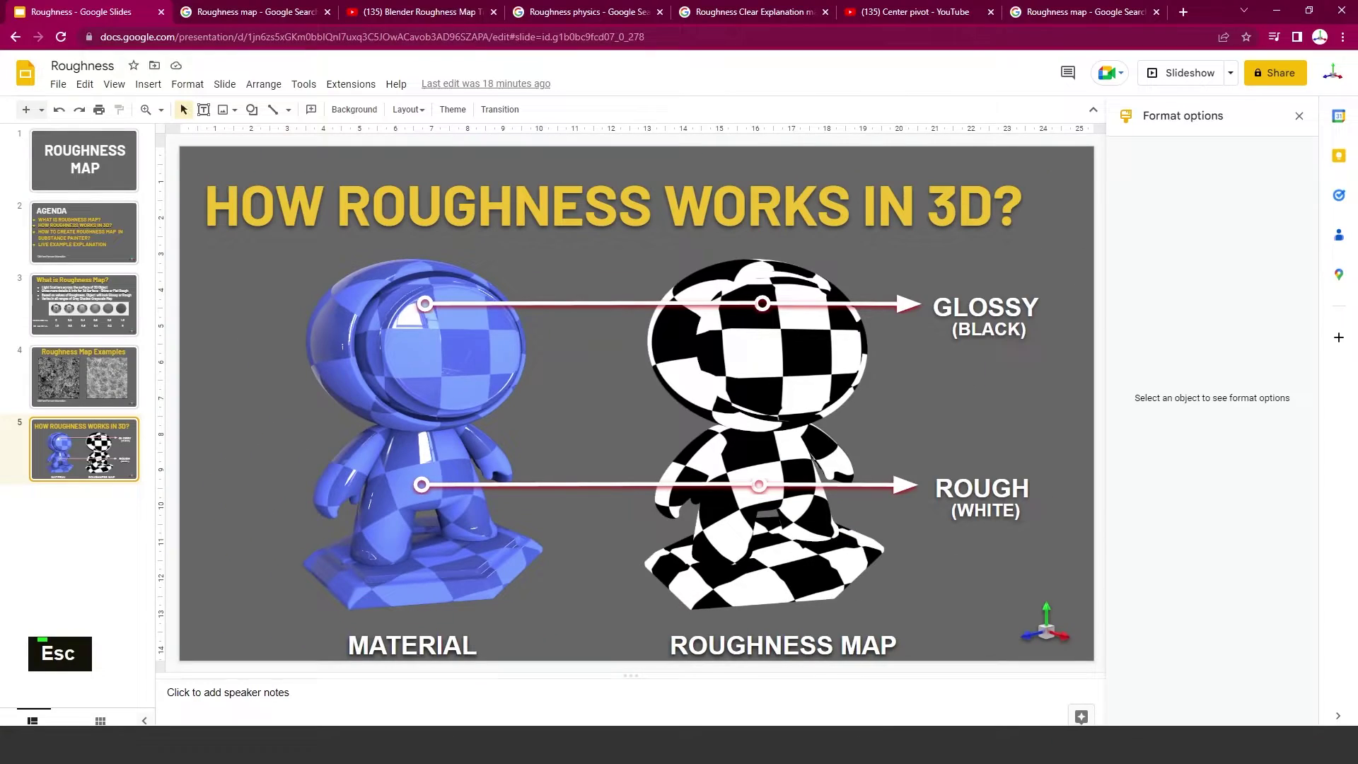
{"action": "left_click", "coordinate": [454, 690]}
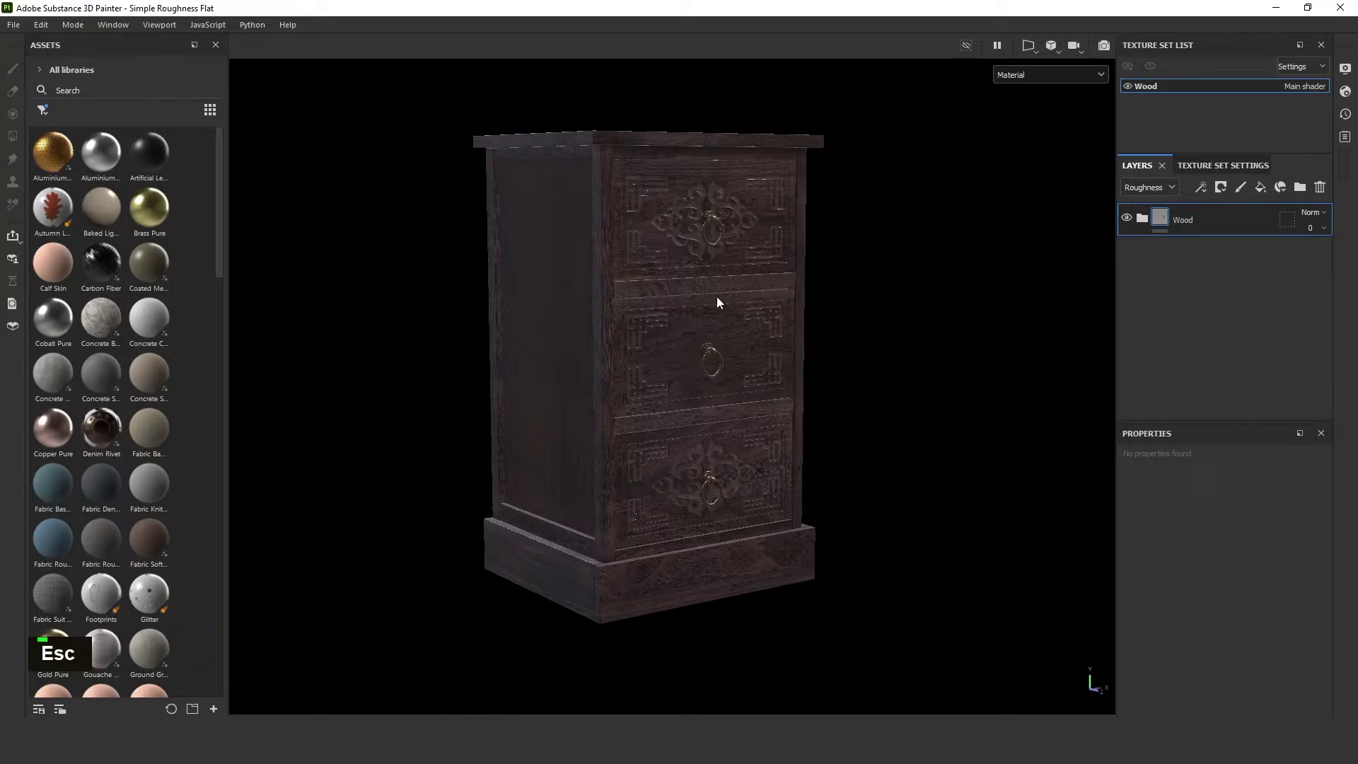
{"action": "left_click", "coordinate": [1018, 75]}
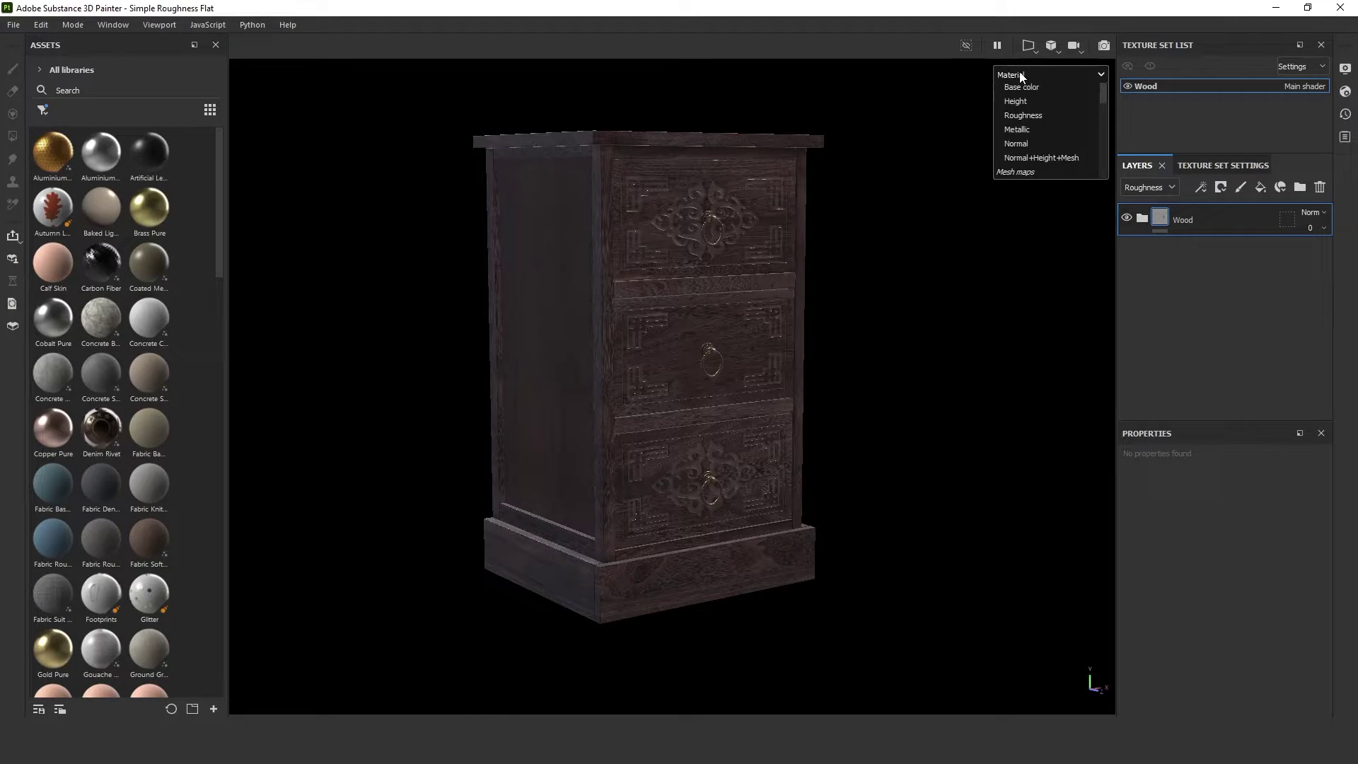
{"action": "left_click", "coordinate": [1031, 171]}
{"action": "left_click_drag", "start_coordinate": [787, 296], "coordinate": [706, 324], "text": "alt"}
{"action": "scroll", "coordinate": [706, 325], "scroll_direction": "up", "scroll_amount": 2}
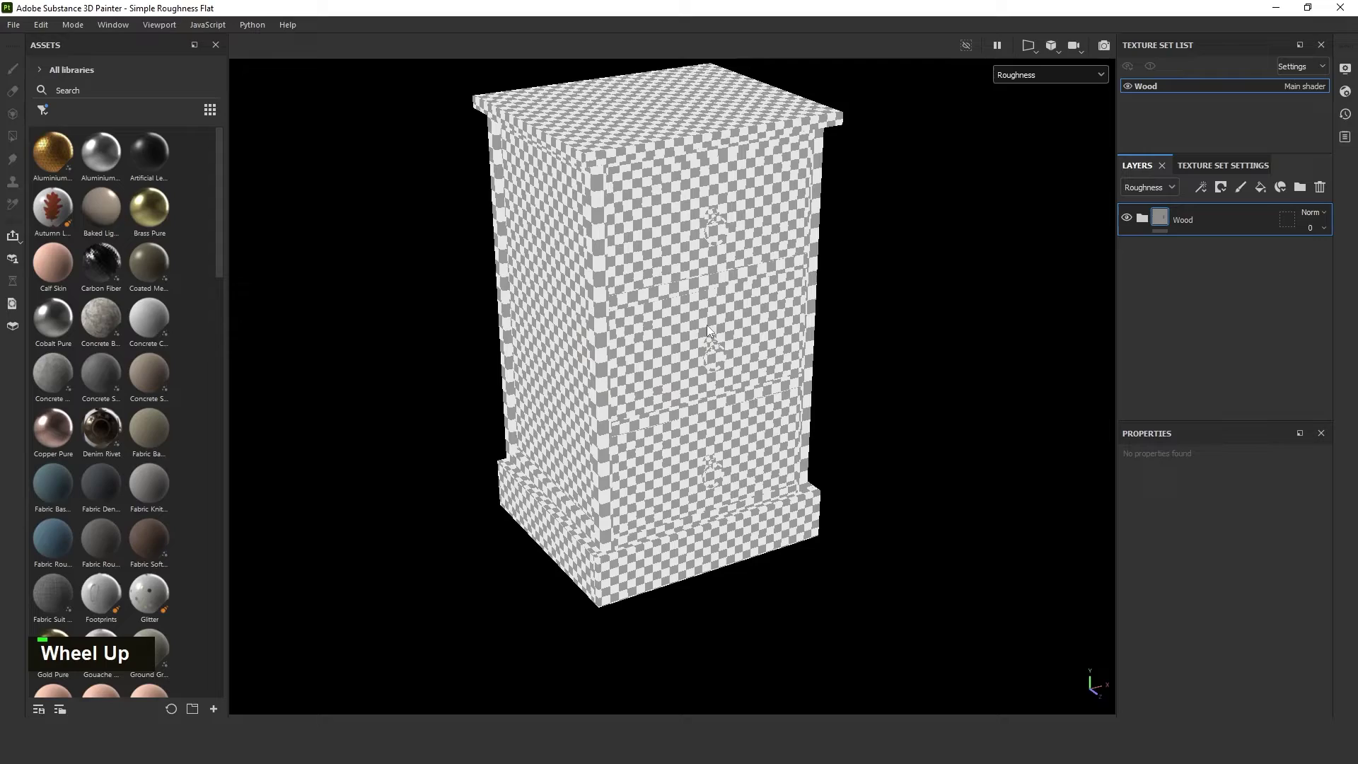
{"action": "key", "text": "m"}
{"action": "scroll", "coordinate": [765, 236], "scroll_direction": "up", "scroll_amount": 1}
{"action": "mouse_move", "coordinate": [765, 236]}
{"action": "left_mouse_down", "text": "alt"}
{"action": "mouse_move", "coordinate": [557, 266]}
{"action": "mouse_move", "coordinate": [894, 382]}
{"action": "mouse_move", "coordinate": [866, 254]}
{"action": "mouse_move", "coordinate": [783, 230]}
{"action": "left_mouse_up", "text": "alt"}
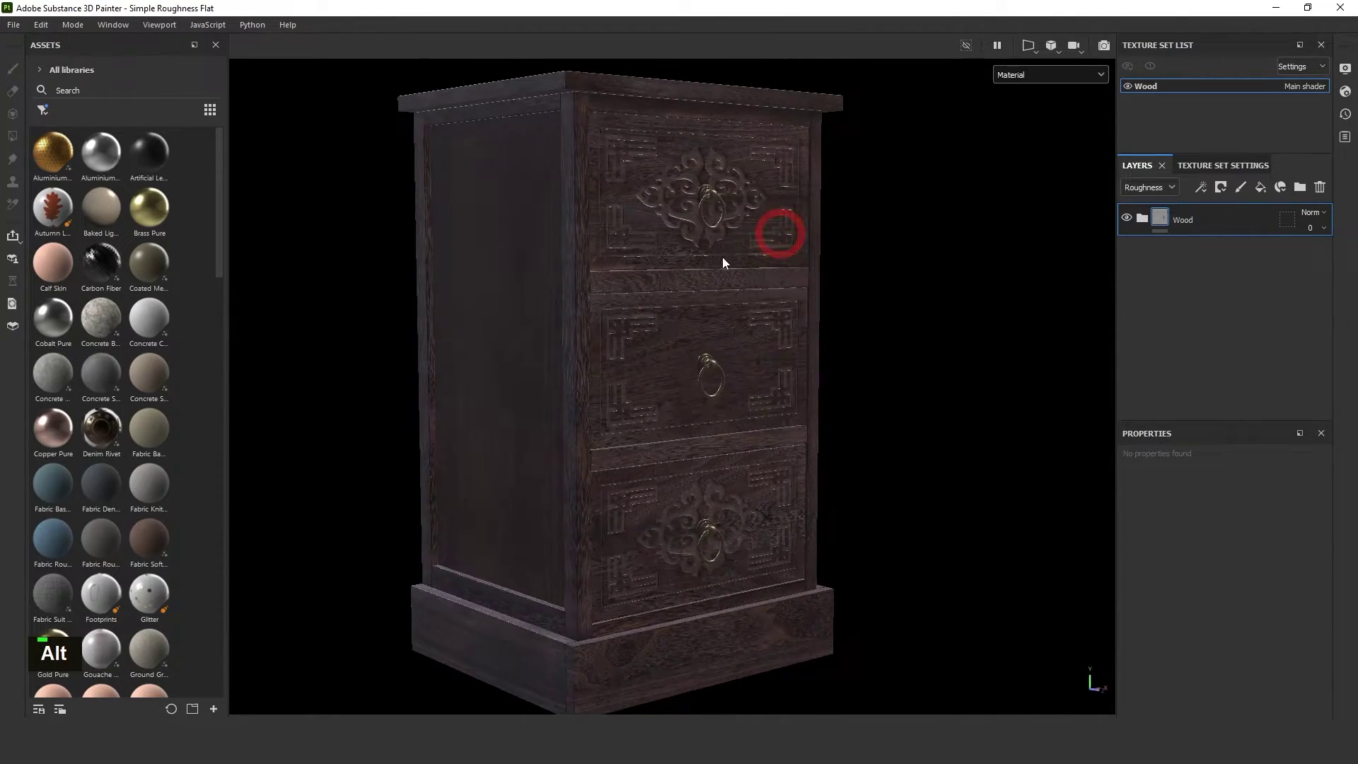
{"action": "scroll", "coordinate": [711, 380], "scroll_direction": "up", "scroll_amount": 5}
{"action": "scroll", "coordinate": [709, 404], "scroll_direction": "up", "scroll_amount": 2}
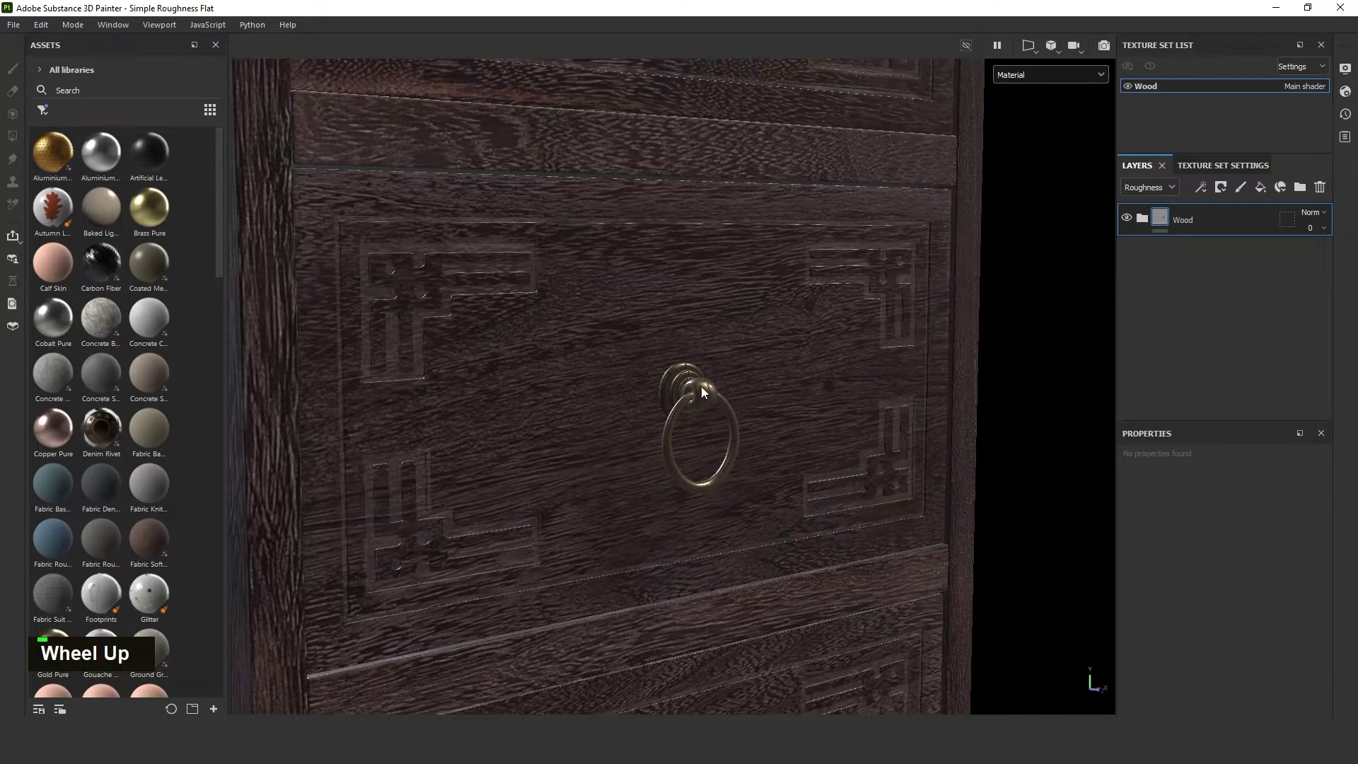
{"action": "scroll", "coordinate": [703, 385], "scroll_direction": "up", "scroll_amount": 3}
{"action": "left_click_drag", "start_coordinate": [742, 384], "coordinate": [638, 325], "text": "alt"}
{"action": "scroll", "coordinate": [627, 399], "scroll_direction": "up", "scroll_amount": 2}
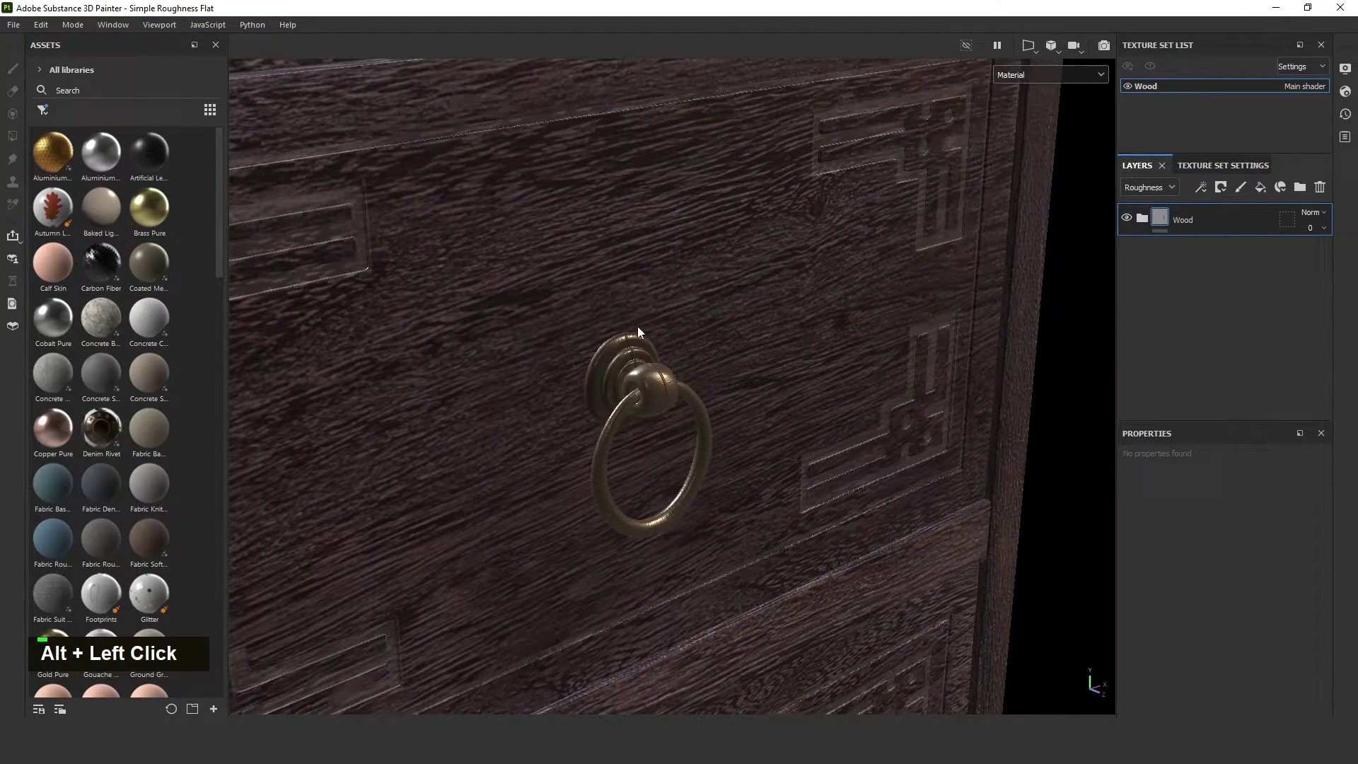
{"action": "scroll", "coordinate": [651, 396], "scroll_direction": "down", "scroll_amount": 8}
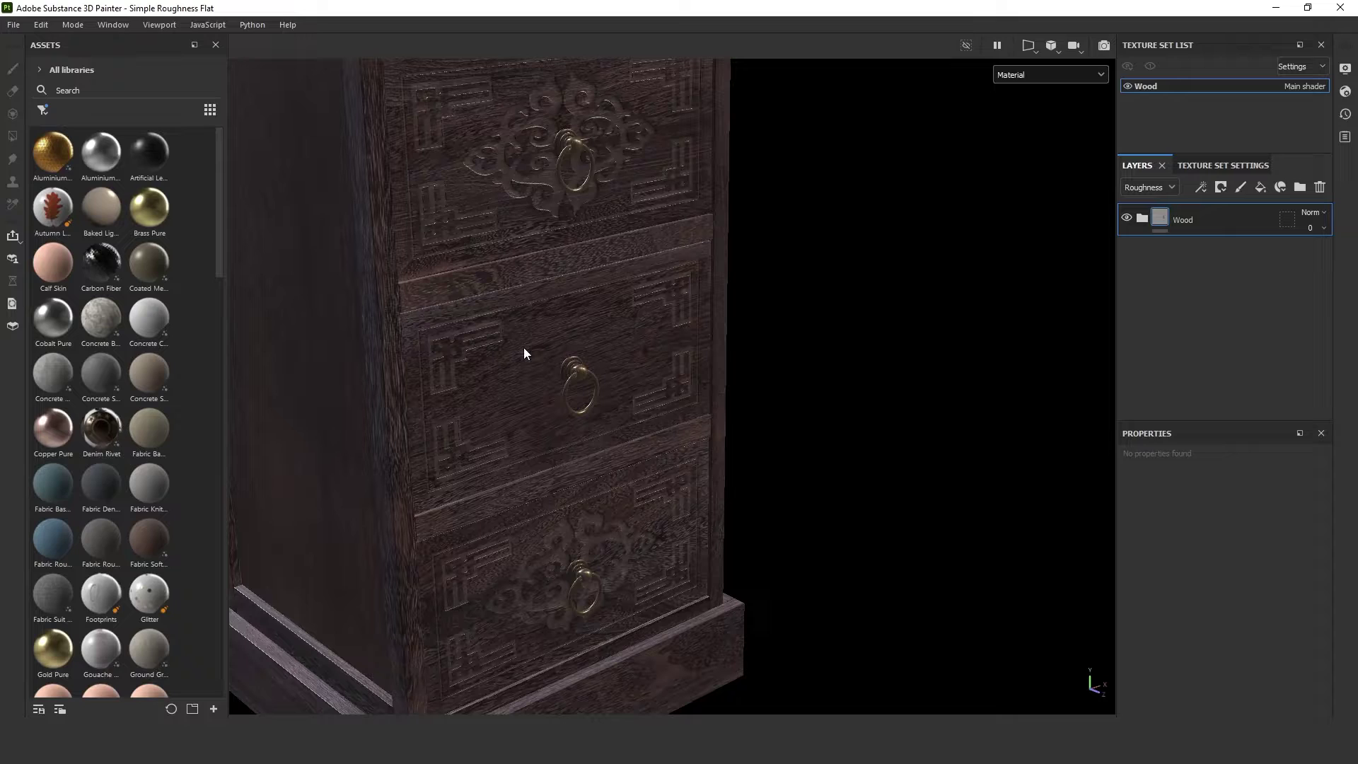
{"action": "scroll", "coordinate": [586, 329], "scroll_direction": "down", "scroll_amount": 3}
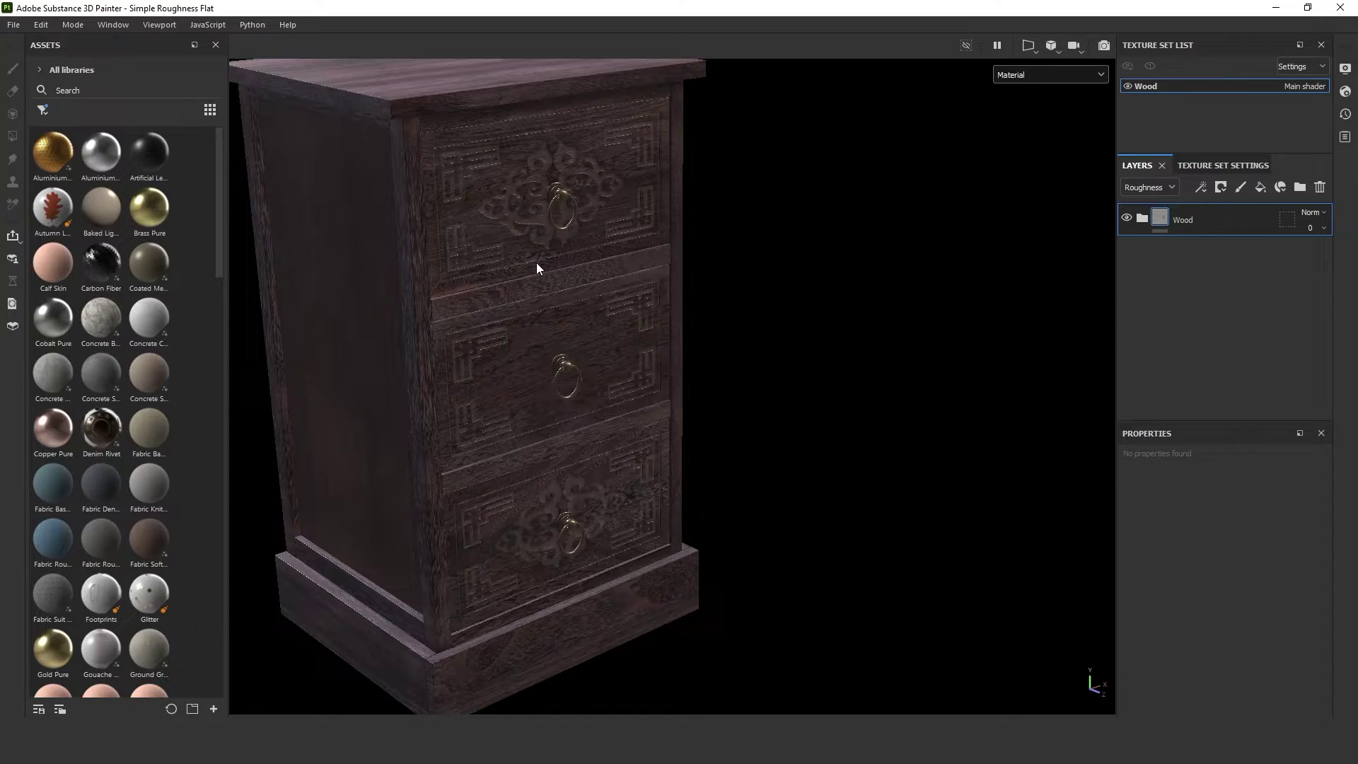
Add a new fill layer above Wood and name it 'Roughness Wood'.
{"action": "left_click", "coordinate": [1260, 186]}
{"action": "double_click", "coordinate": [1190, 216]}
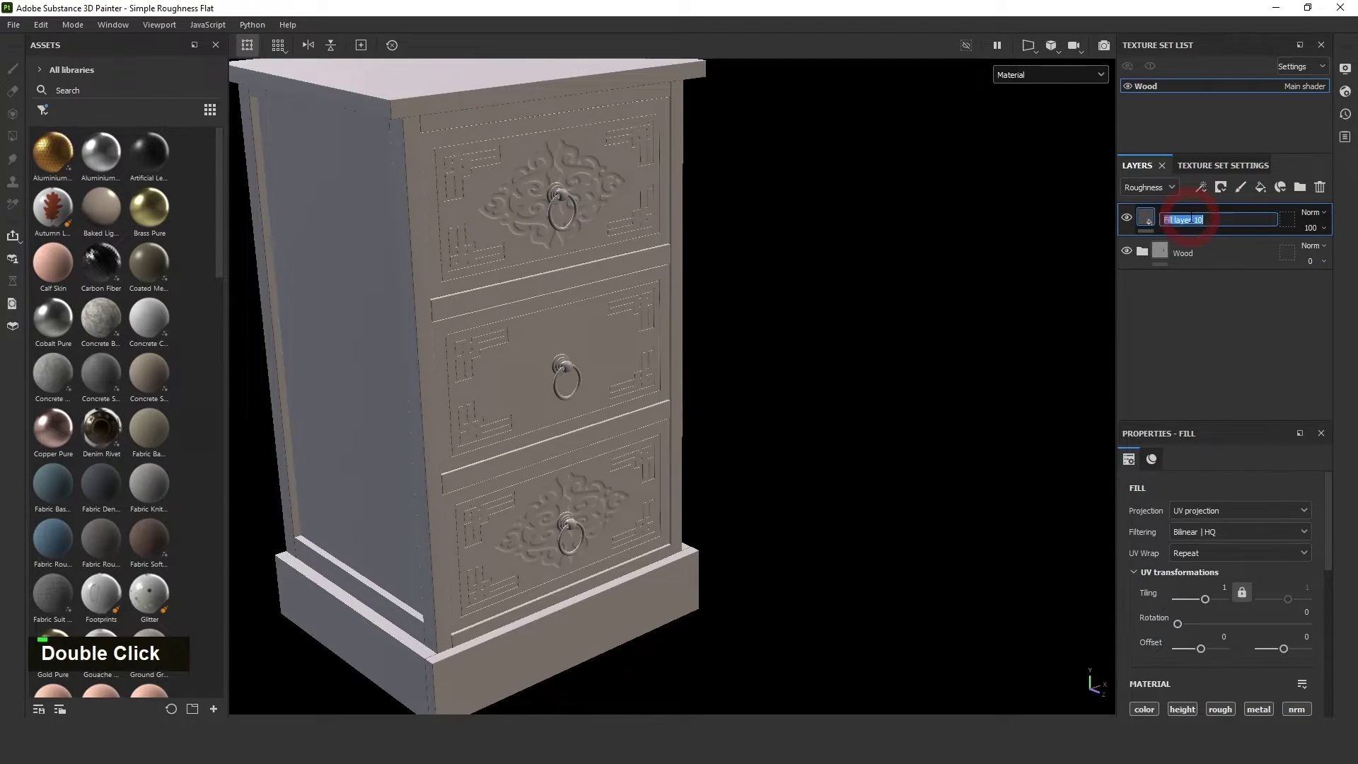
{"action": "type", "text": "Roughness"}
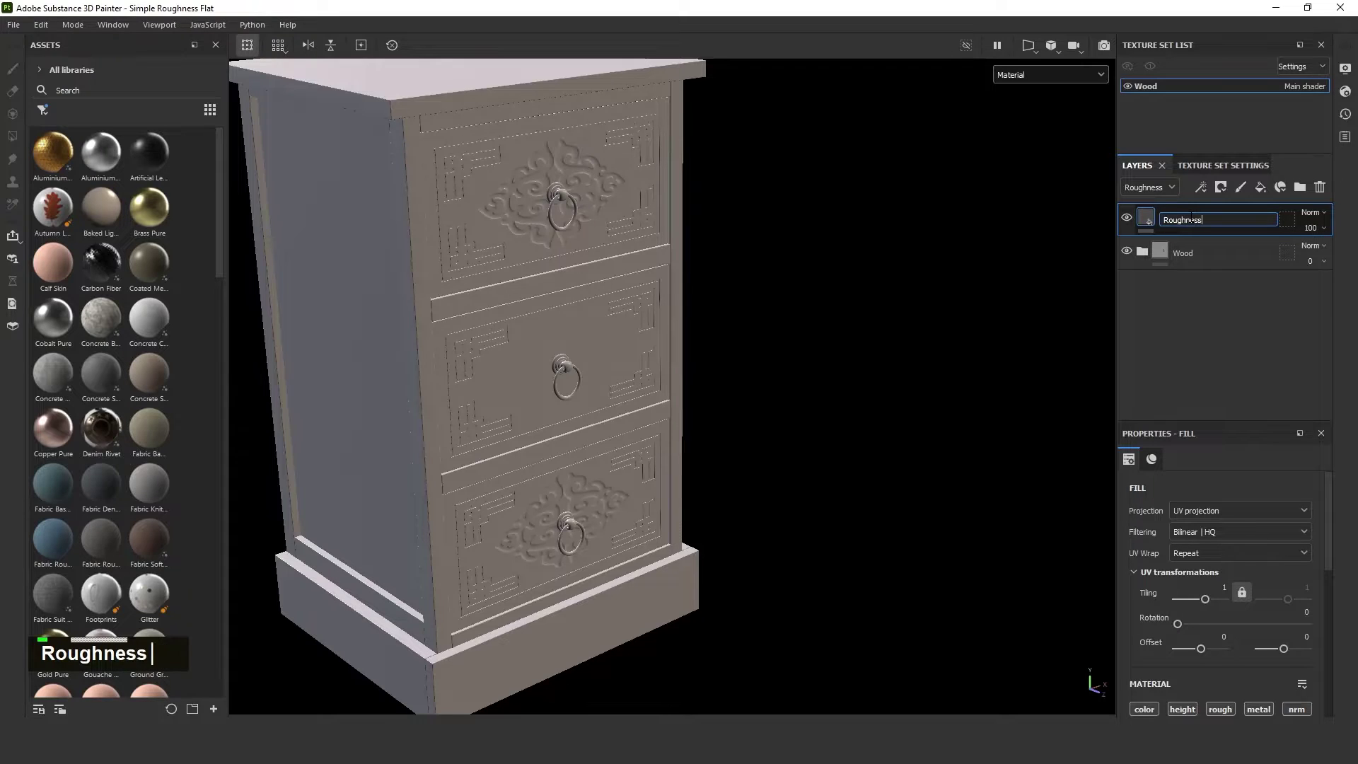
{"action": "key", "text": "Return"}
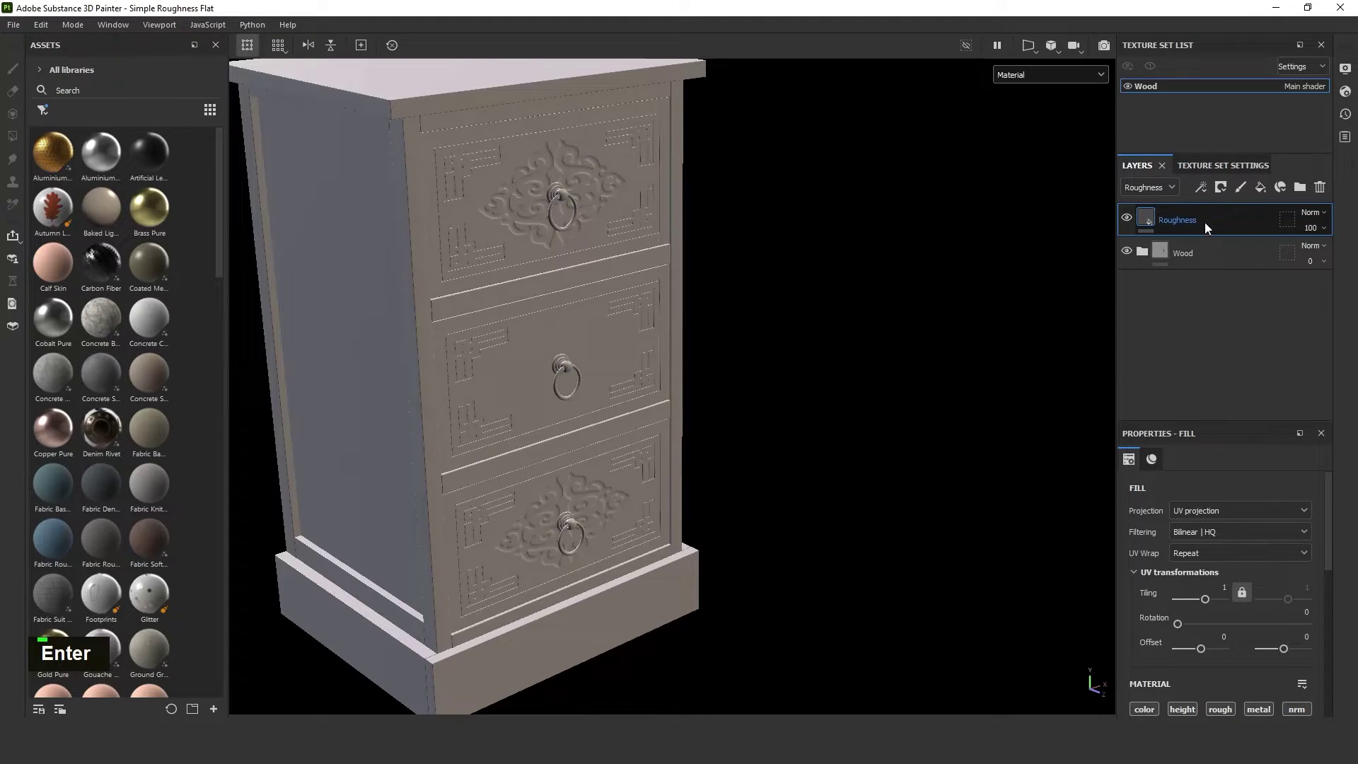
{"action": "double_click", "coordinate": [1209, 218]}
{"action": "type", "text": "Wood"}
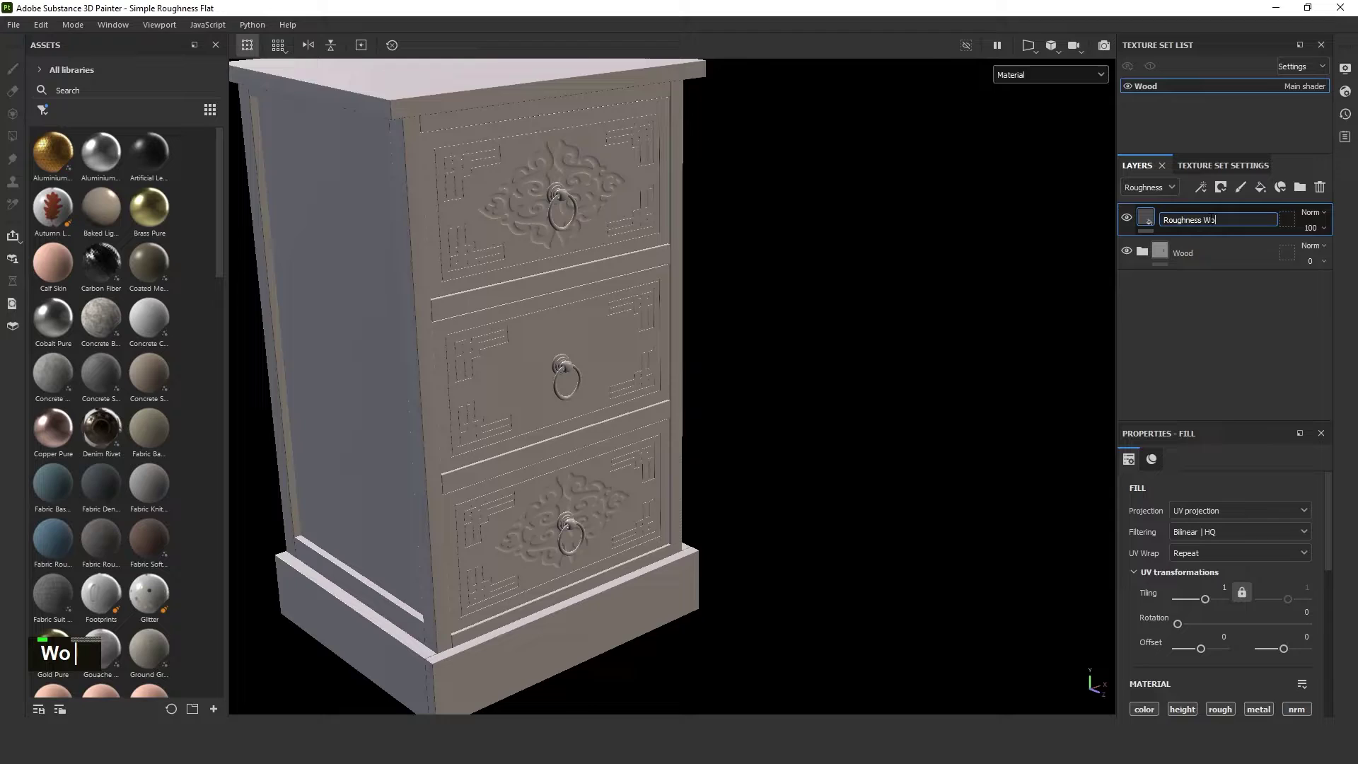
{"action": "key", "text": "Return"}
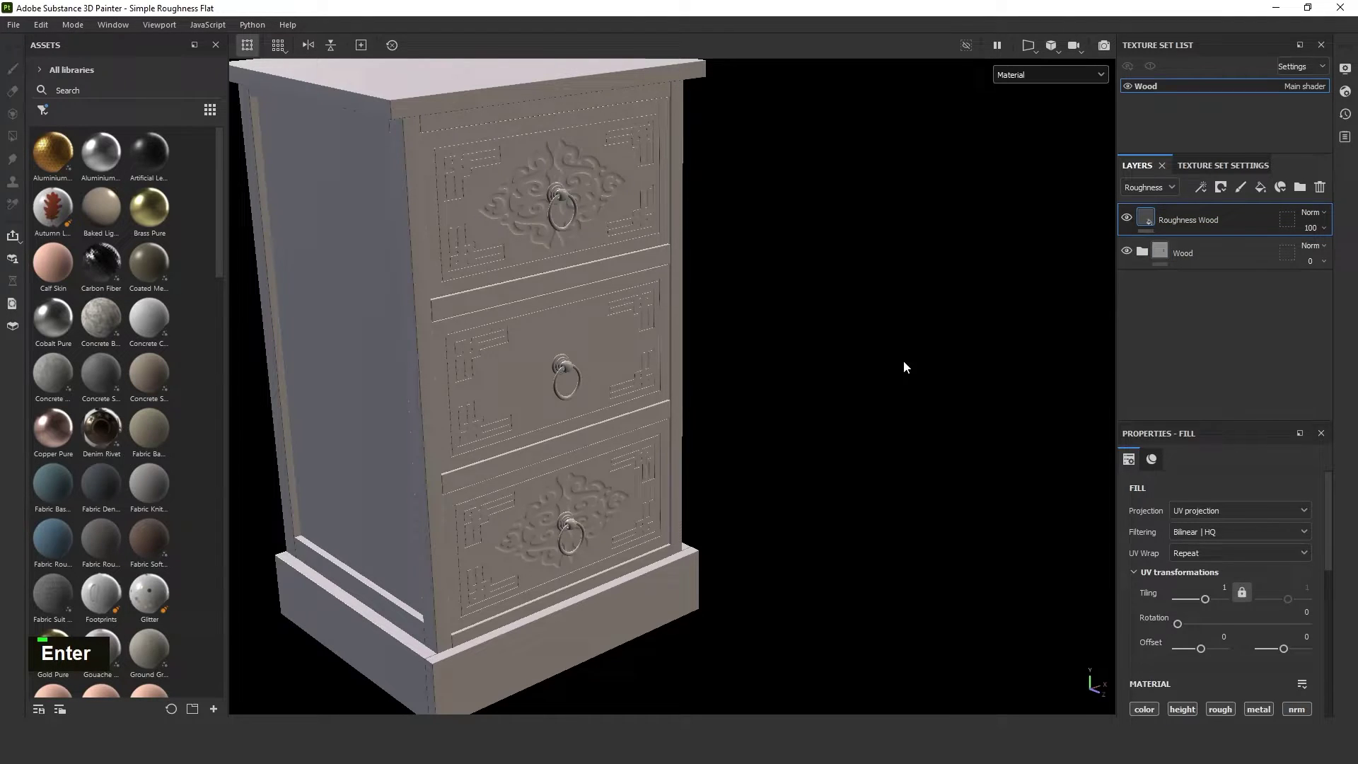
Restrict the fill to the roughness channel and raise its roughness for a matte cabinet.
{"action": "right_click", "coordinate": [904, 365]}
{"action": "left_click", "coordinate": [949, 429], "text": "alt"}
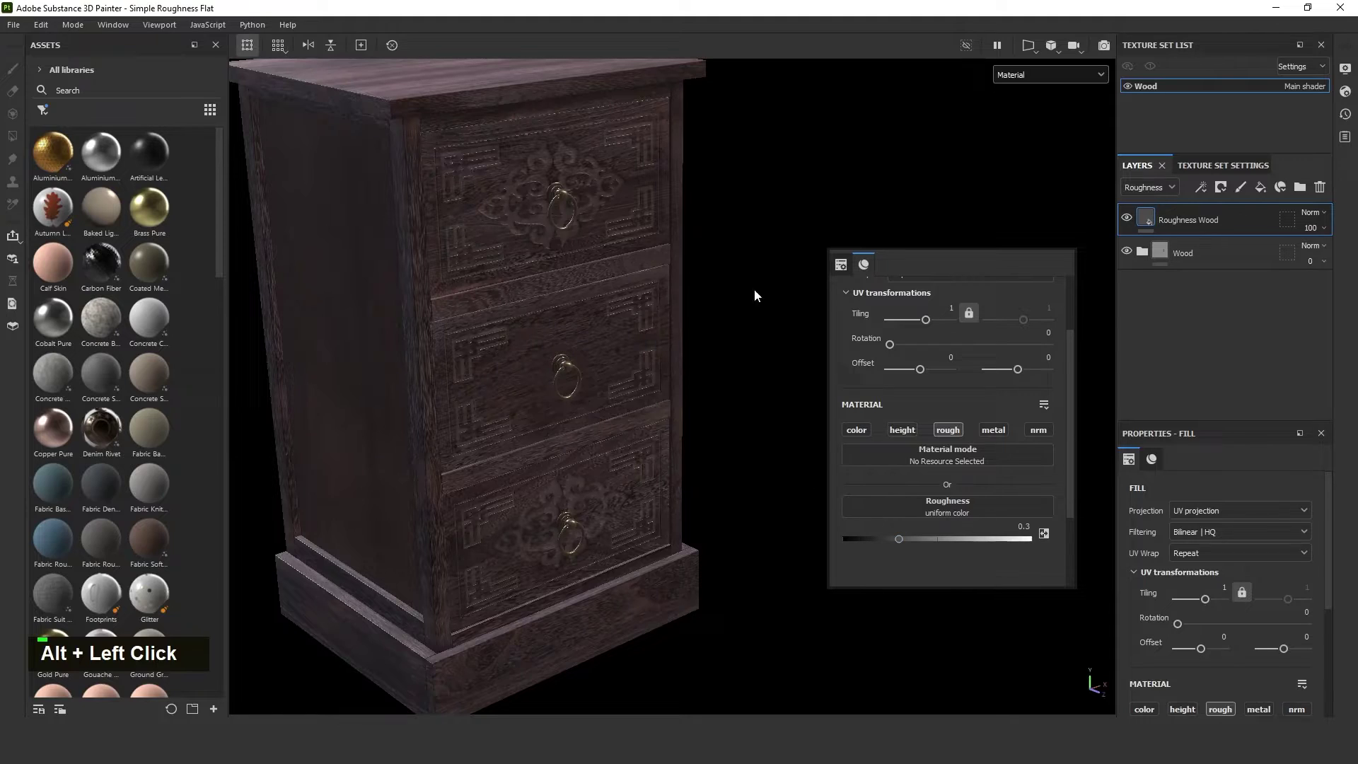
{"action": "left_click", "coordinate": [899, 539]}
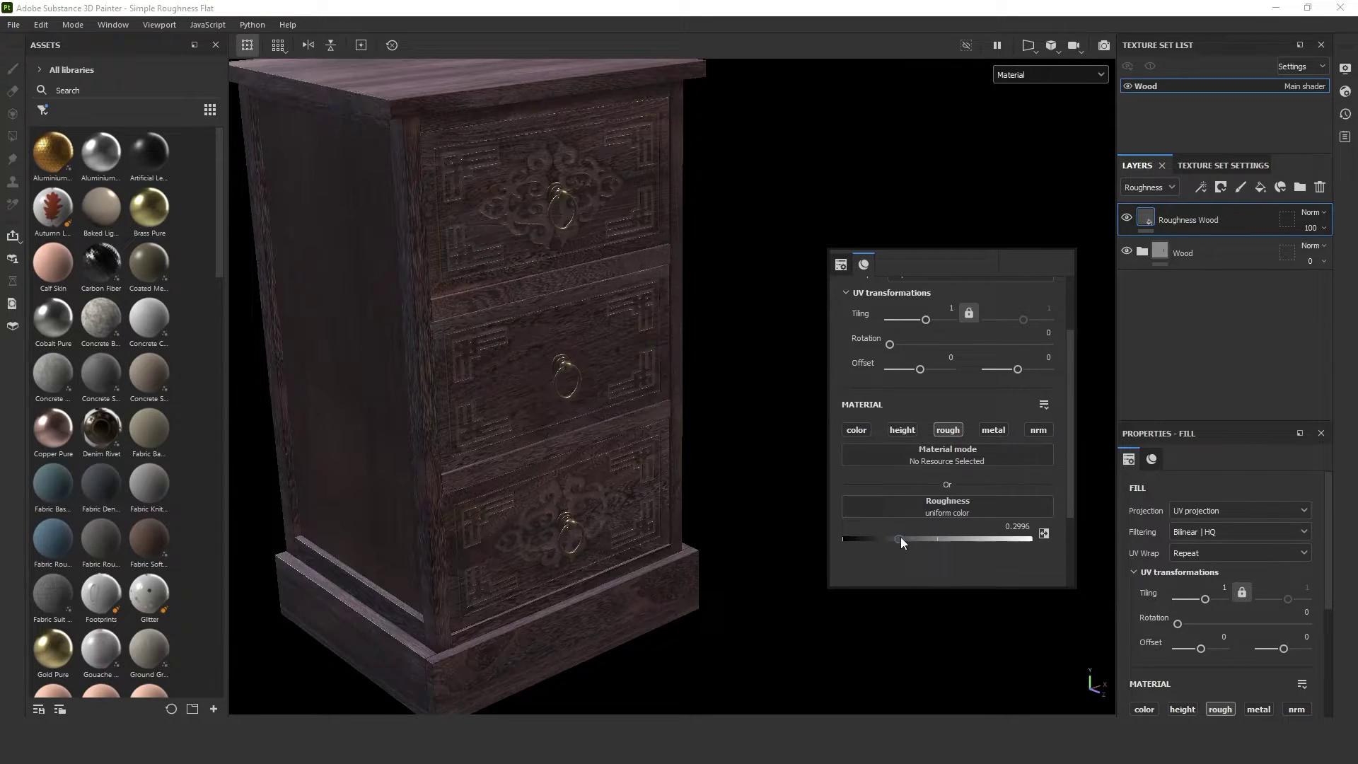
{"action": "left_click_drag", "start_coordinate": [901, 539], "coordinate": [1031, 542]}
{"action": "left_click", "coordinate": [742, 187]}
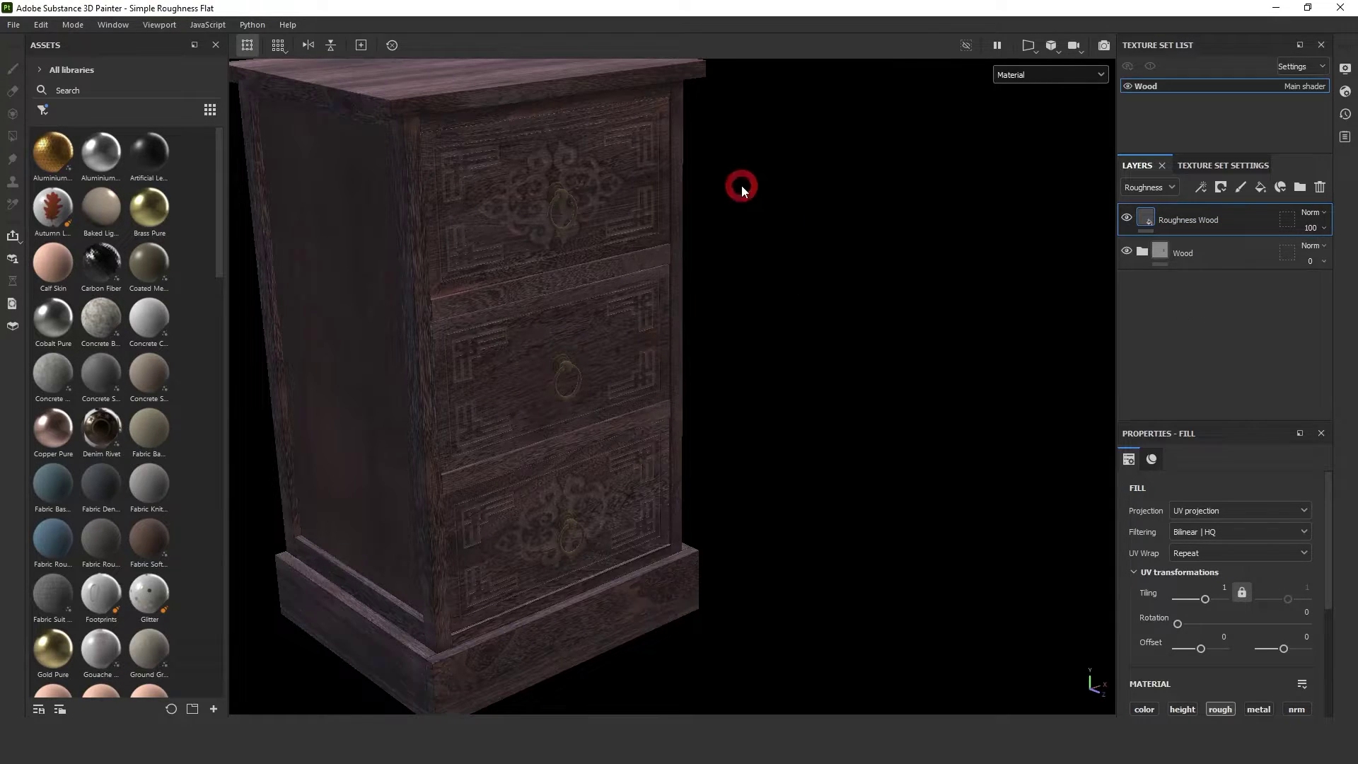
Check the cabinet in the Roughness viewport channel, then return to the material view.
{"action": "left_click", "coordinate": [1041, 75]}
{"action": "left_click", "coordinate": [1041, 168]}
{"action": "scroll", "coordinate": [564, 361], "scroll_direction": "down", "scroll_amount": 3}
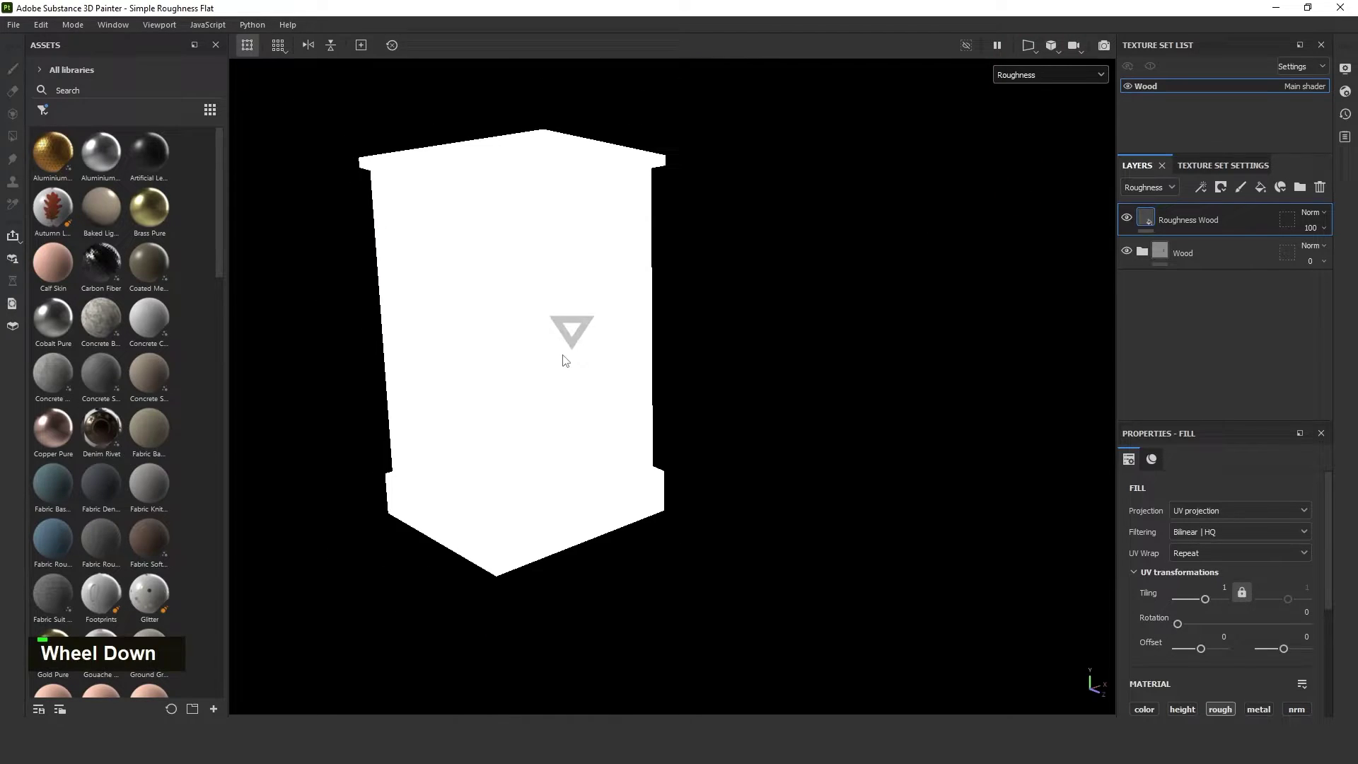
{"action": "middle_click", "coordinate": [563, 354], "text": "alt"}
{"action": "scroll", "coordinate": [691, 300], "scroll_direction": "up", "scroll_amount": 3}
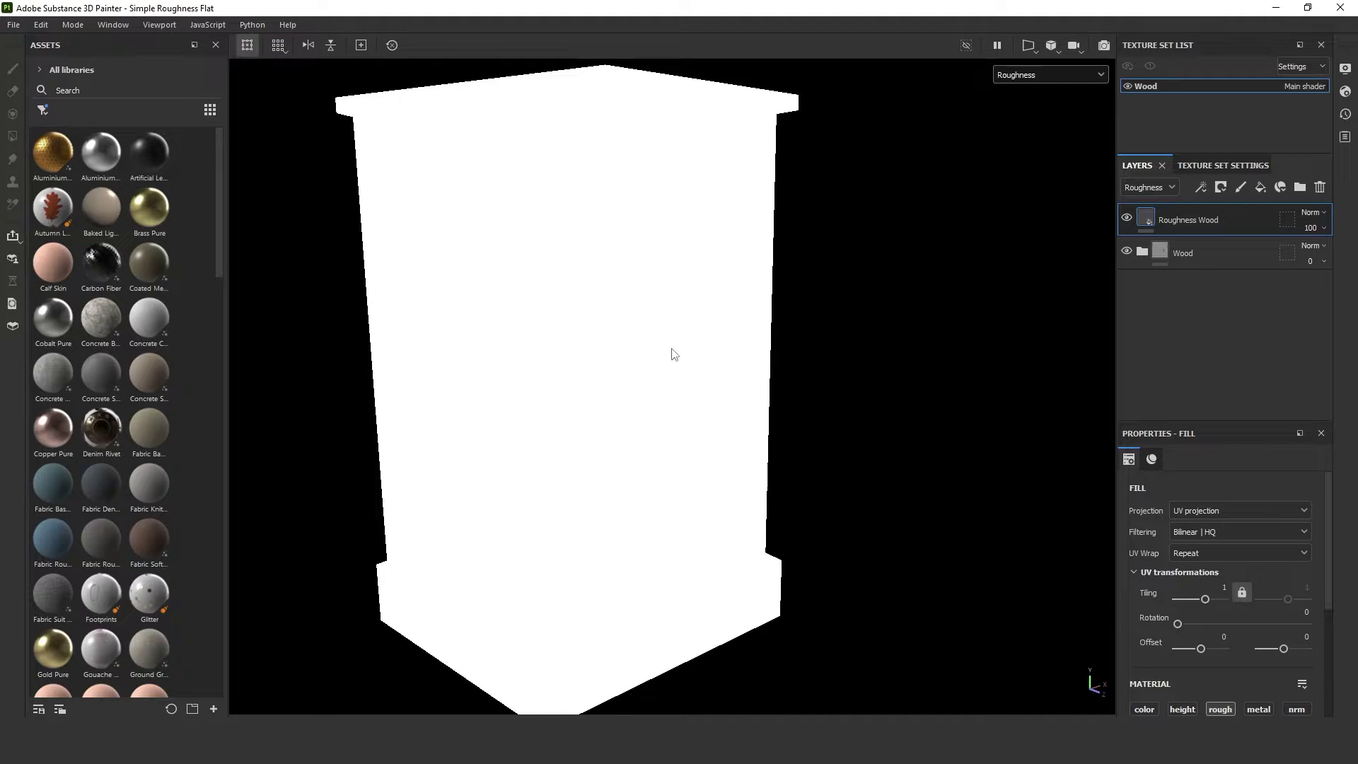
{"action": "left_click", "coordinate": [1038, 103]}
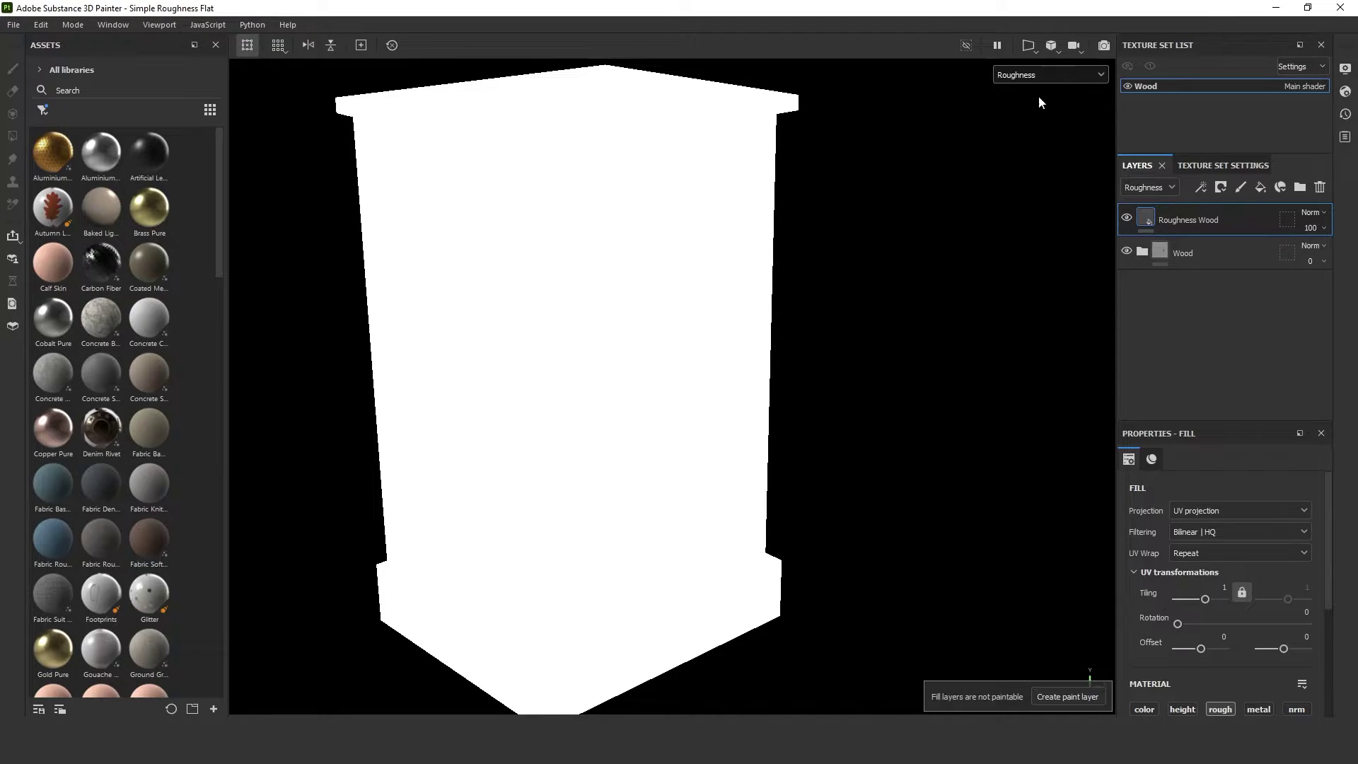
{"action": "key", "text": "m"}
{"action": "scroll", "coordinate": [635, 235], "scroll_direction": "up", "scroll_amount": 3}
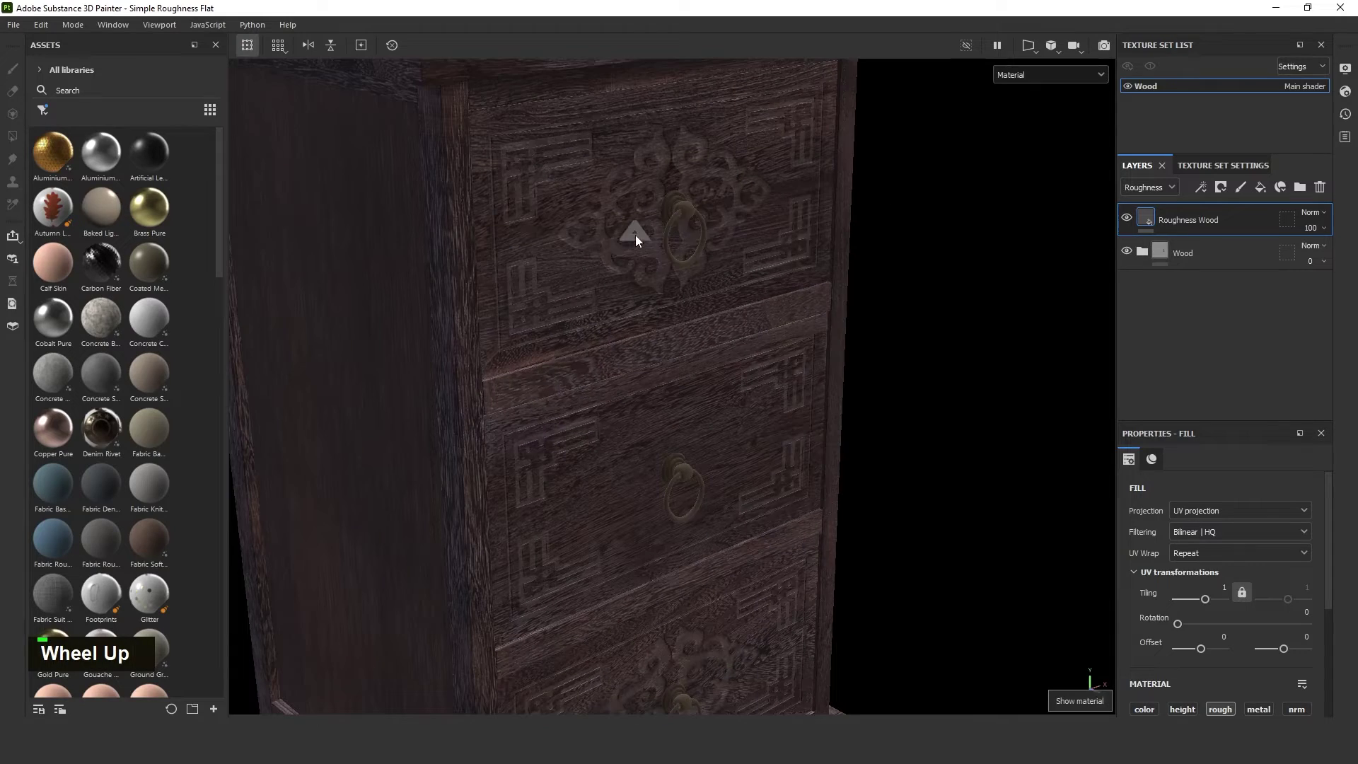
{"action": "scroll", "coordinate": [707, 207], "scroll_direction": "down", "scroll_amount": 1}
{"action": "scroll", "coordinate": [652, 293], "scroll_direction": "down", "scroll_amount": 4}
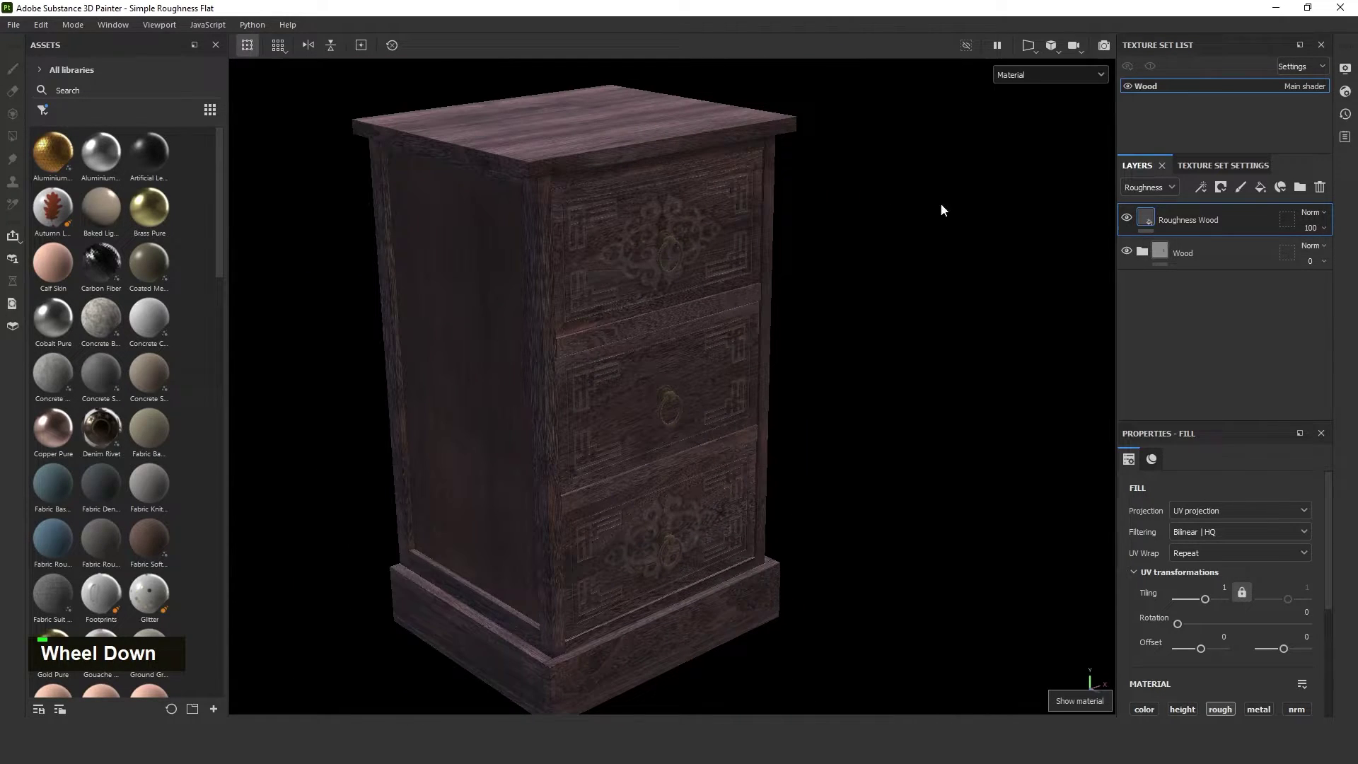
Add a black mask to Roughness Wood and split the view into 2D and 3D.
{"action": "right_click", "coordinate": [1201, 218]}
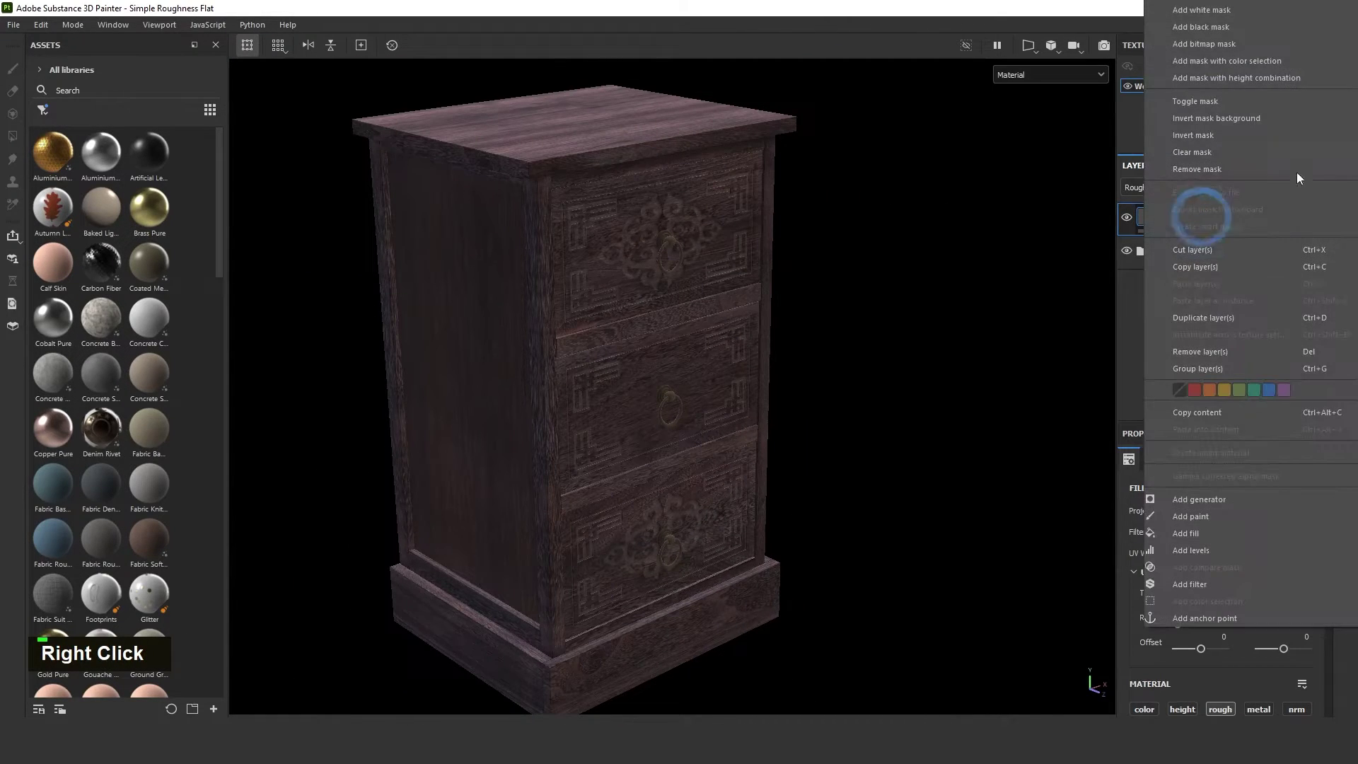
{"action": "left_click", "coordinate": [1200, 27]}
{"action": "key", "text": "F1"}
{"action": "key", "text": "F2"}
{"action": "scroll", "coordinate": [785, 285], "scroll_direction": "down", "scroll_amount": 2}
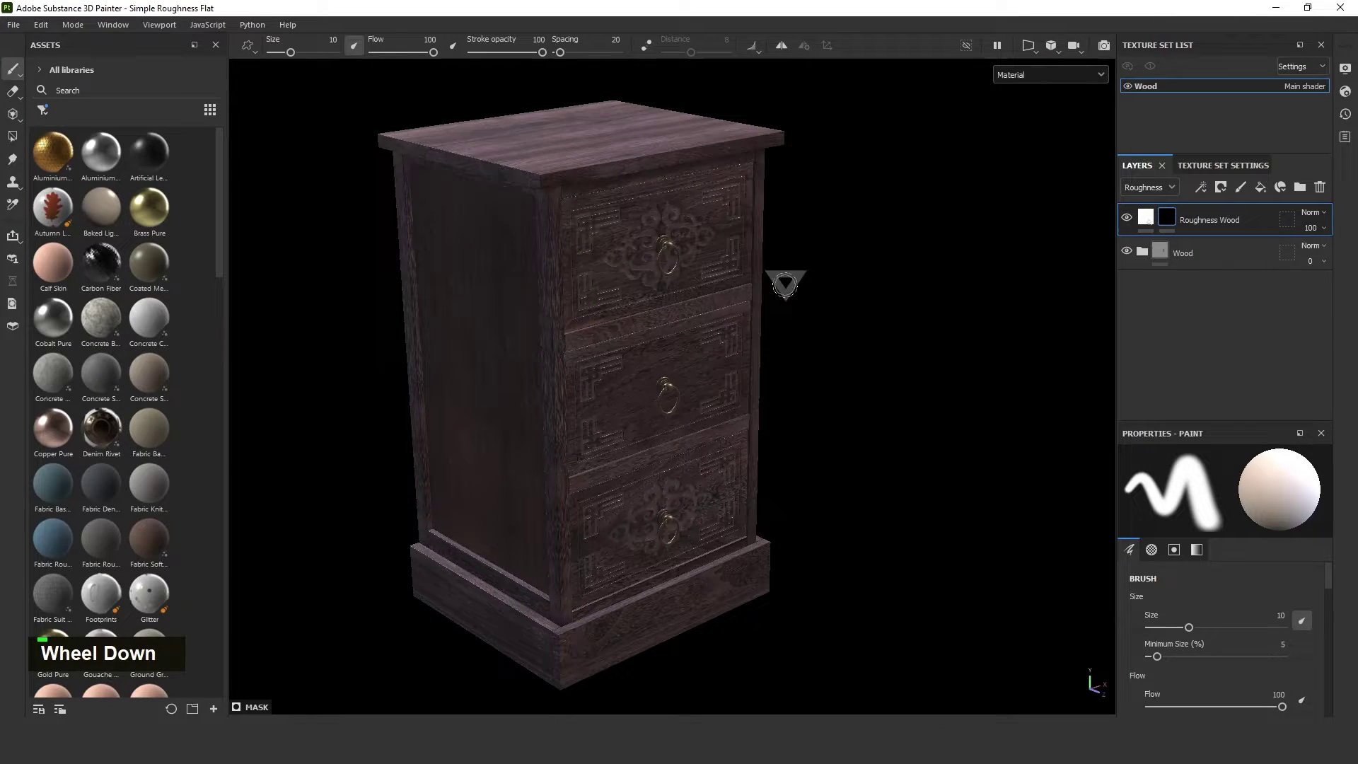
{"action": "key", "text": "F2"}
{"action": "key", "text": "F1"}
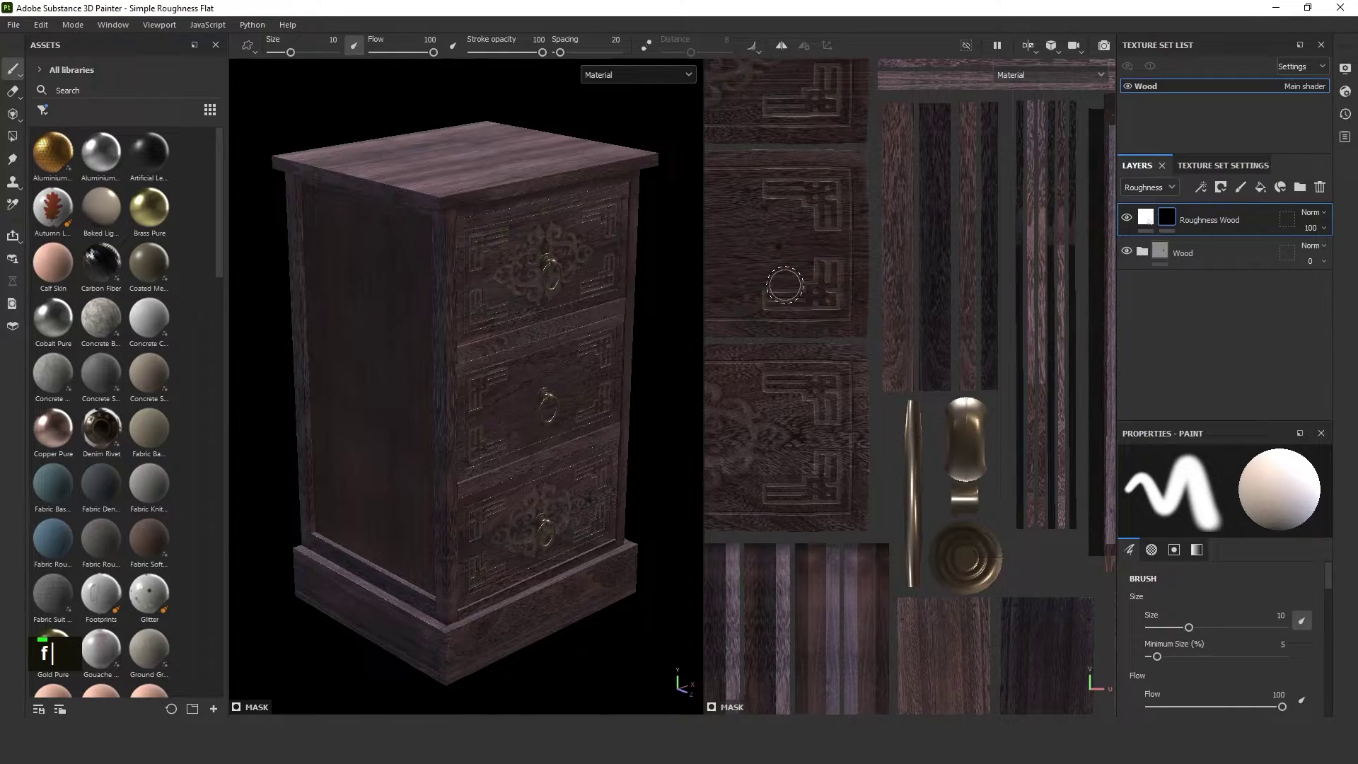
Add a Polygon Fill to the mask set to fill whole UV islands.
{"action": "key", "text": "4"}
{"action": "scroll", "coordinate": [836, 311], "scroll_direction": "down", "scroll_amount": 2}
{"action": "scroll", "coordinate": [836, 312], "scroll_direction": "up", "scroll_amount": 1}
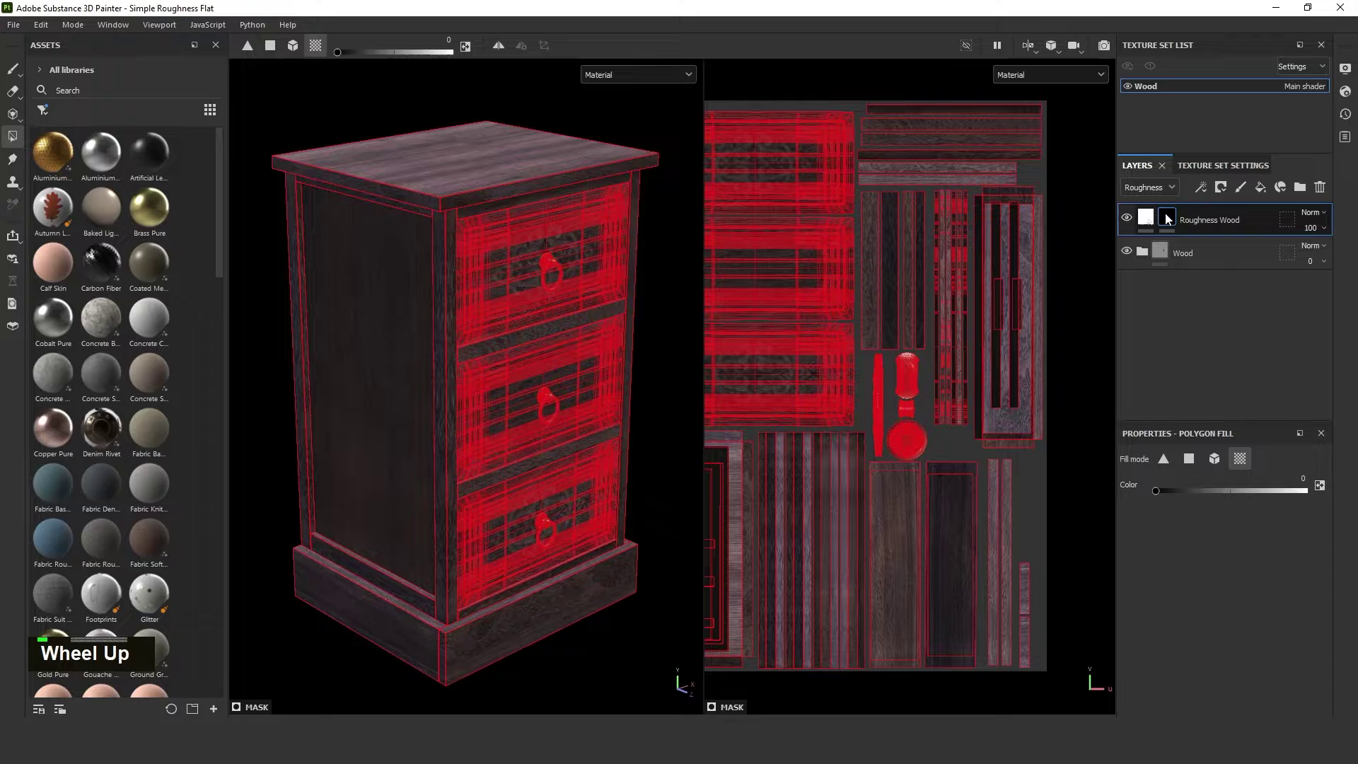
{"action": "right_click", "coordinate": [1167, 219]}
{"action": "left_click", "coordinate": [1213, 11]}
{"action": "scroll", "coordinate": [906, 382], "scroll_direction": "up", "scroll_amount": 2}
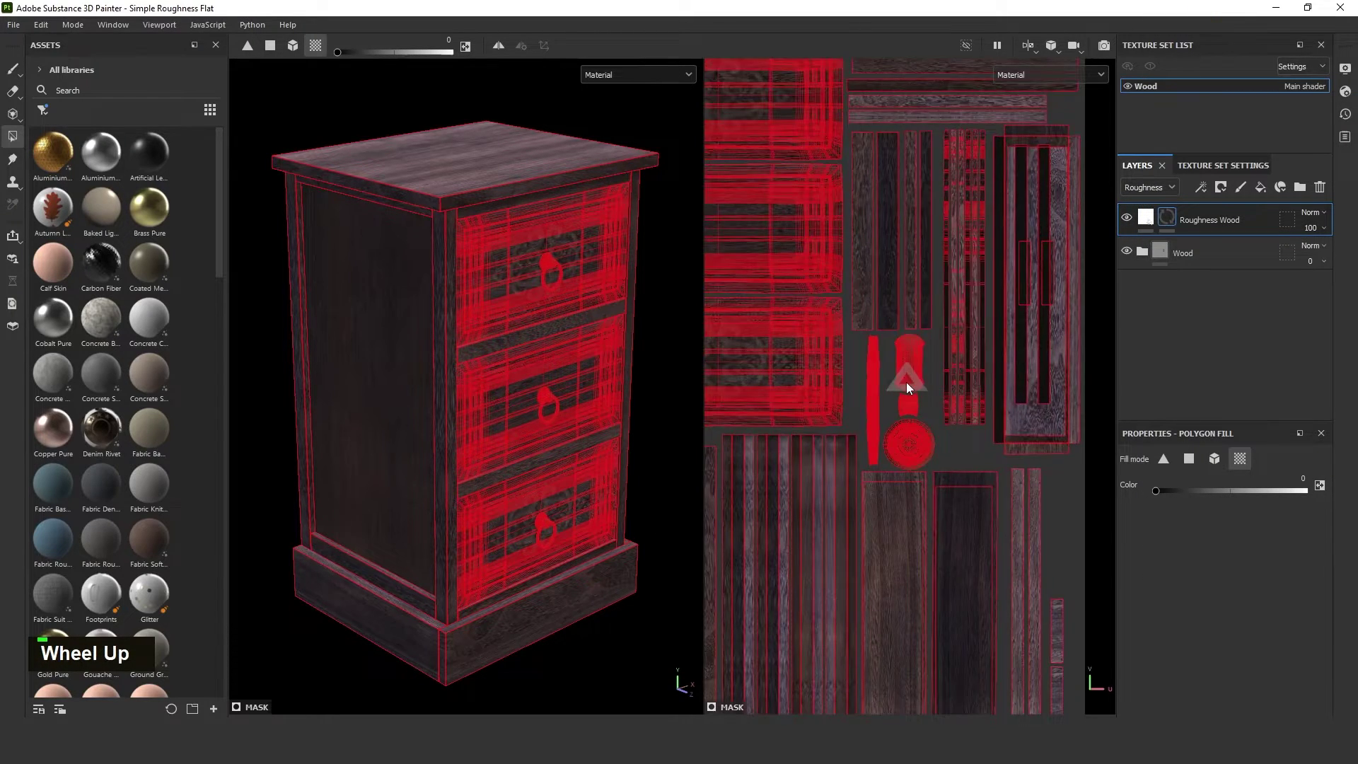
{"action": "scroll", "coordinate": [906, 382], "scroll_direction": "down", "scroll_amount": 1}
{"action": "key", "text": "4"}
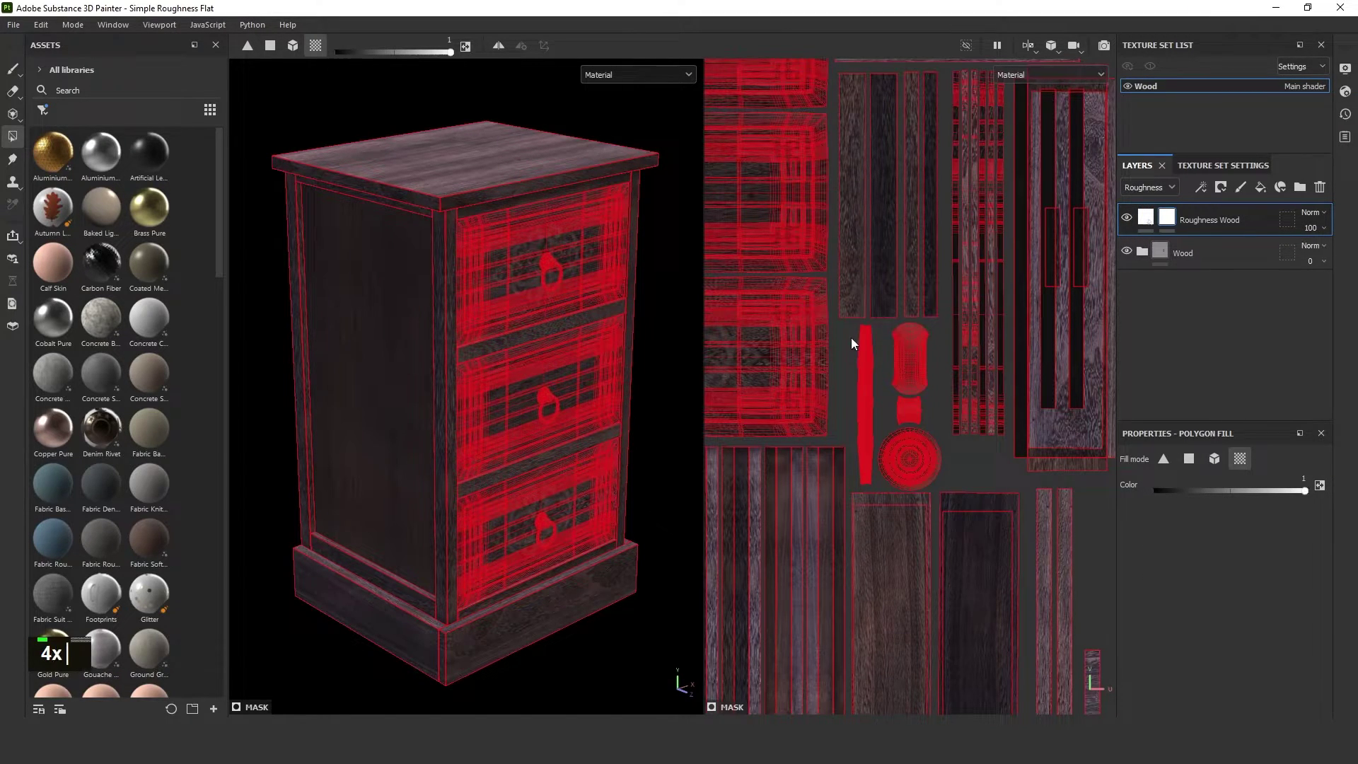
{"action": "scroll", "coordinate": [858, 354], "scroll_direction": "down", "scroll_amount": 1}
{"action": "scroll", "coordinate": [860, 366], "scroll_direction": "up", "scroll_amount": 1}
{"action": "key", "text": "4"}
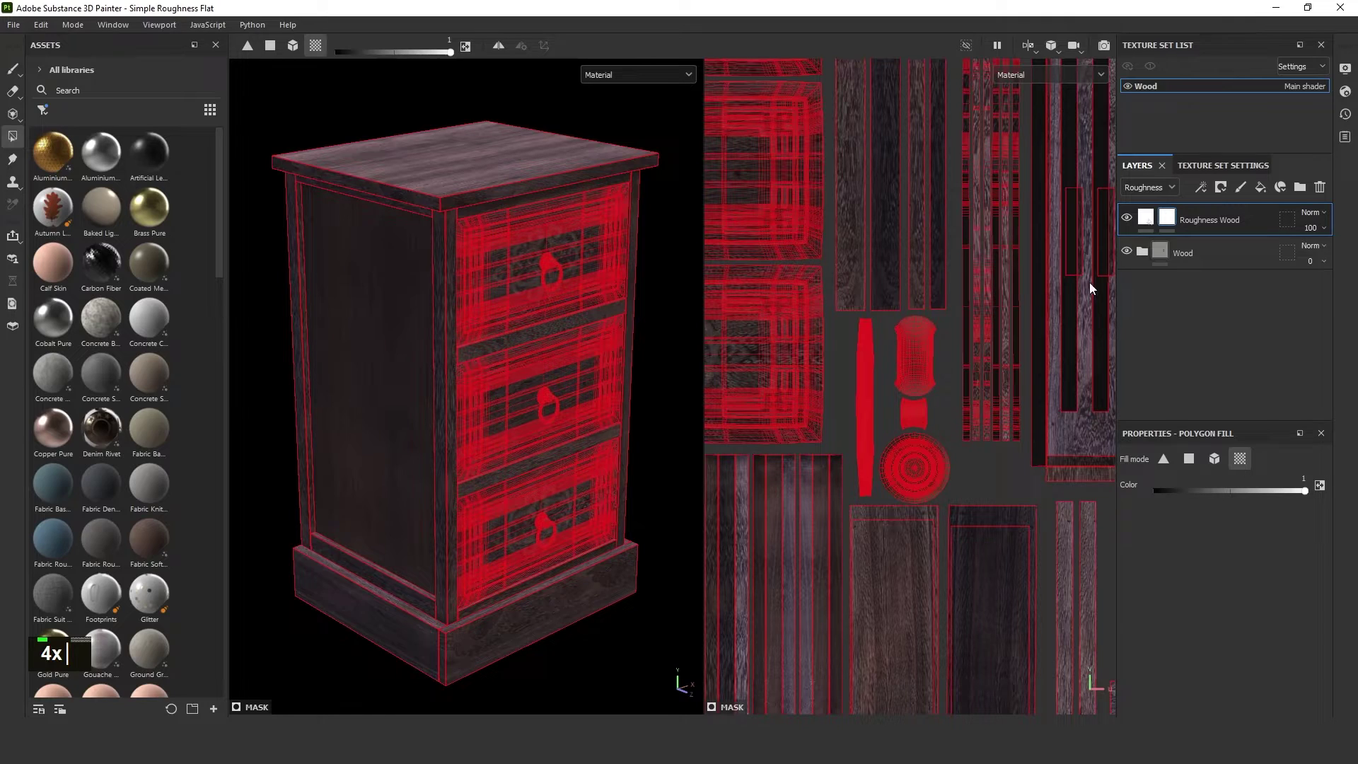
Fill the drawer handle islands black in the Roughness Wood mask.
{"action": "left_click", "coordinate": [1167, 216], "text": "alt"}
{"action": "key", "text": "x"}
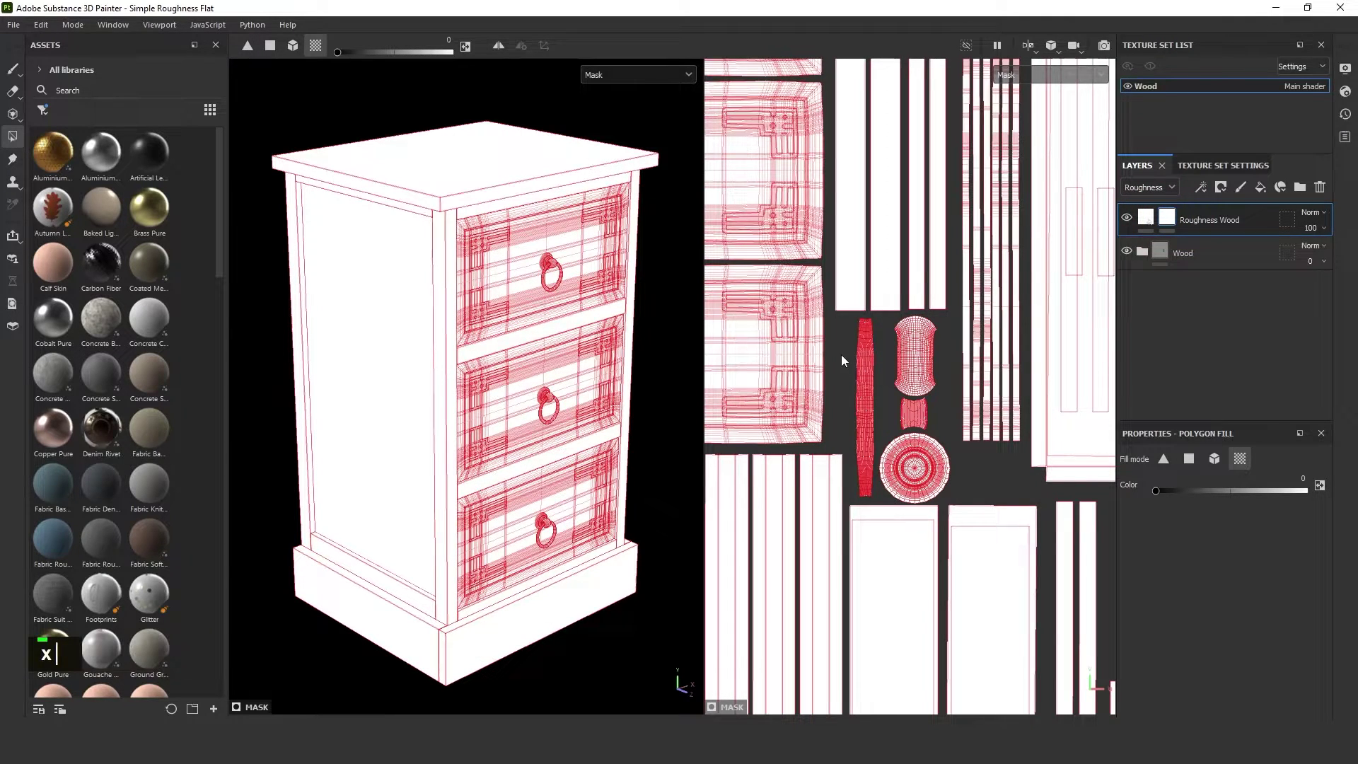
{"action": "left_click_drag", "start_coordinate": [850, 347], "coordinate": [927, 388]}
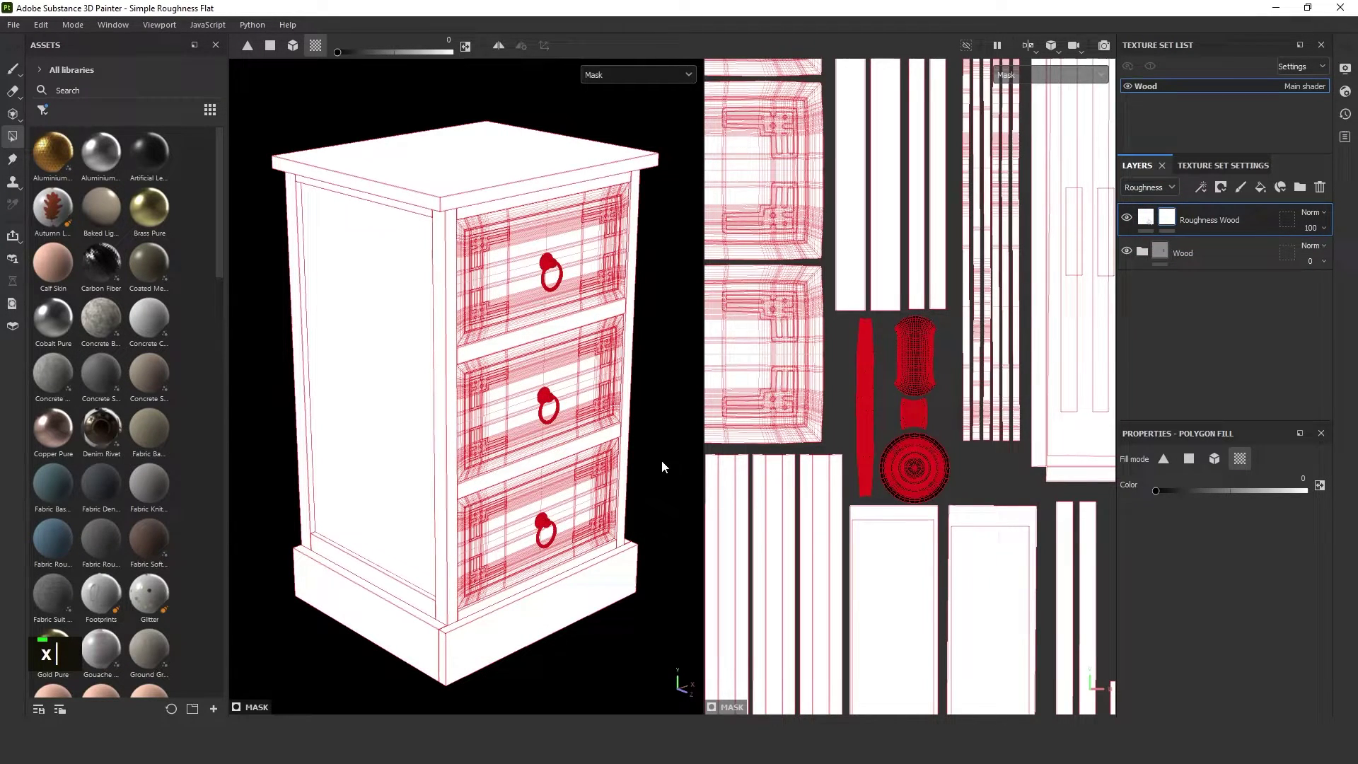
{"action": "key", "text": "m"}
Frame the cabinet in a 3D-only view showing the Roughness channel.
{"action": "left_click", "coordinate": [8, 65]}
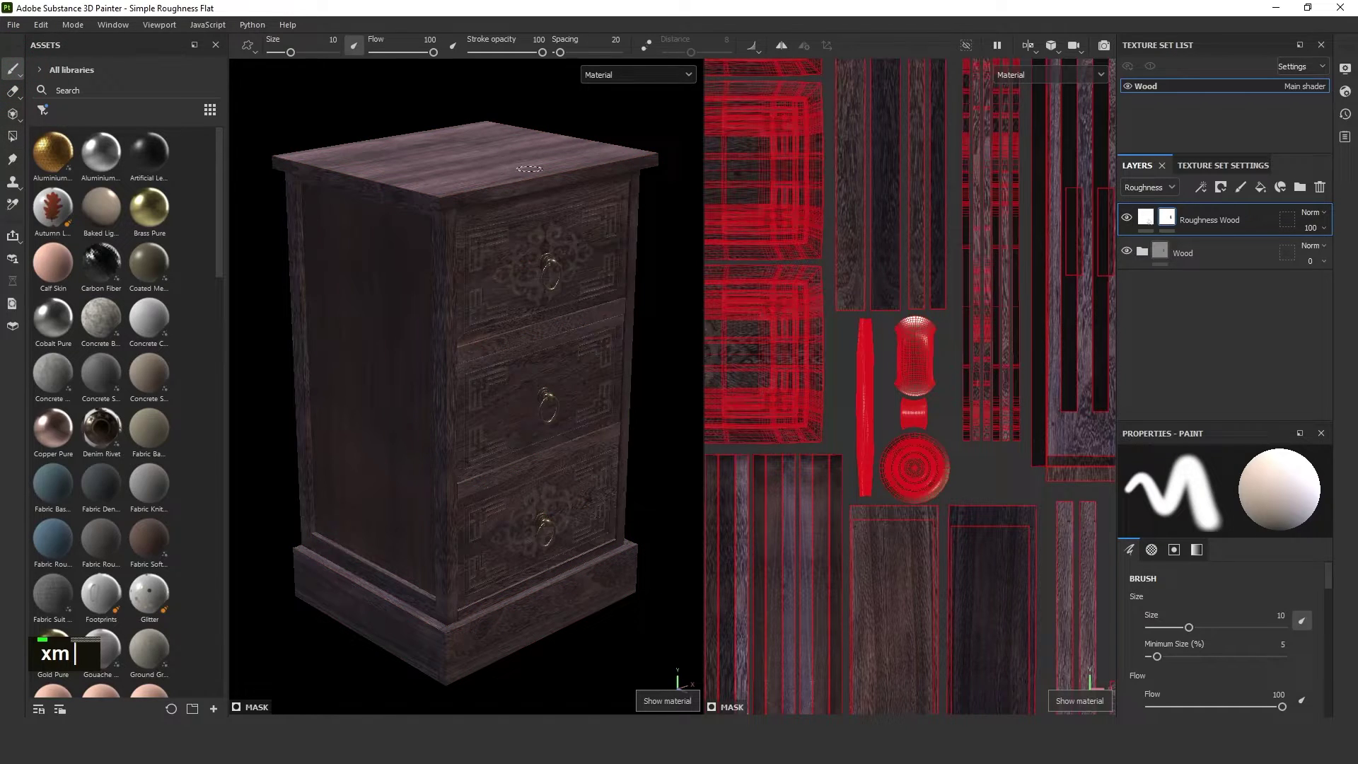
{"action": "key", "text": "F2"}
{"action": "key", "text": "F1"}
{"action": "key", "text": "f"}
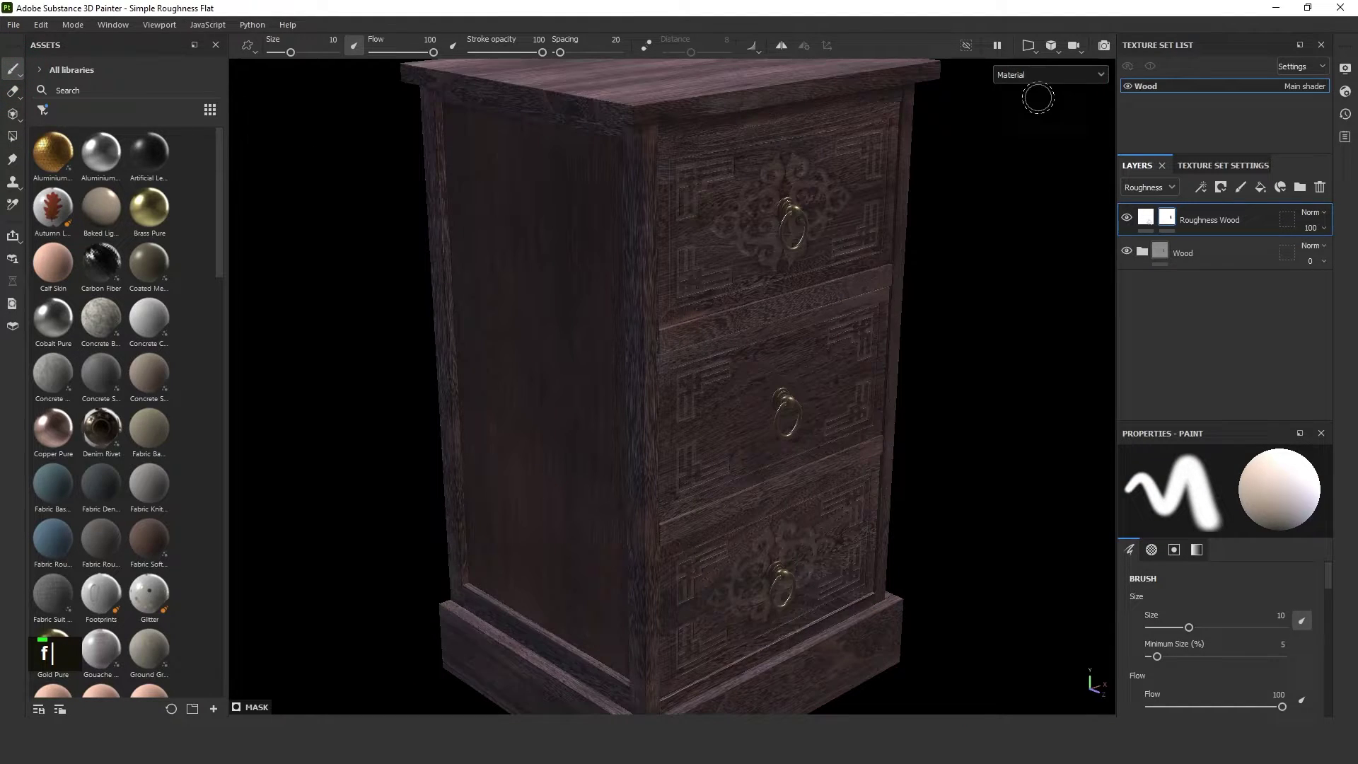
{"action": "left_click", "coordinate": [1031, 75]}
{"action": "left_click", "coordinate": [1036, 163]}
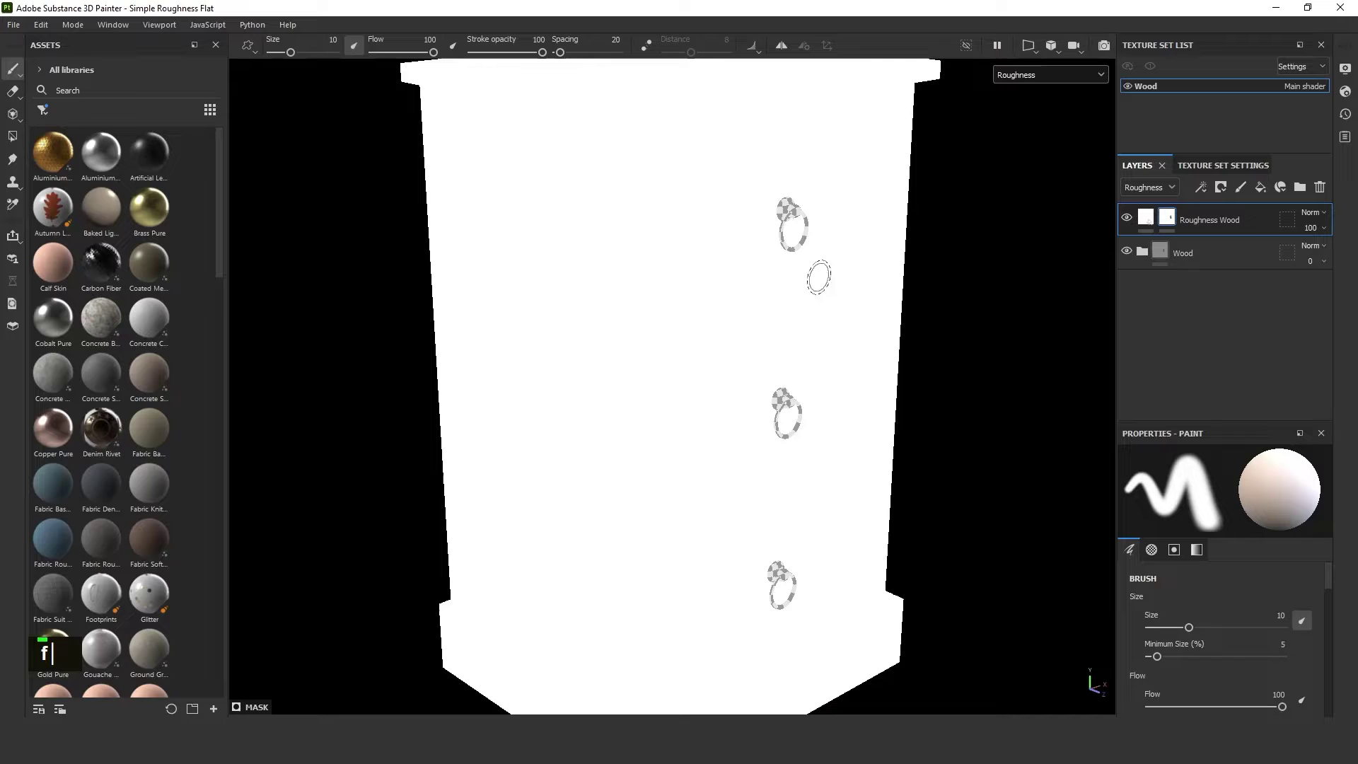
{"action": "scroll", "coordinate": [776, 231], "scroll_direction": "down", "scroll_amount": 2}
{"action": "scroll", "coordinate": [776, 231], "scroll_direction": "up", "scroll_amount": 4}
Duplicate Roughness Wood and invert the copy's mask so only the handles remain.
{"action": "key", "text": "m"}
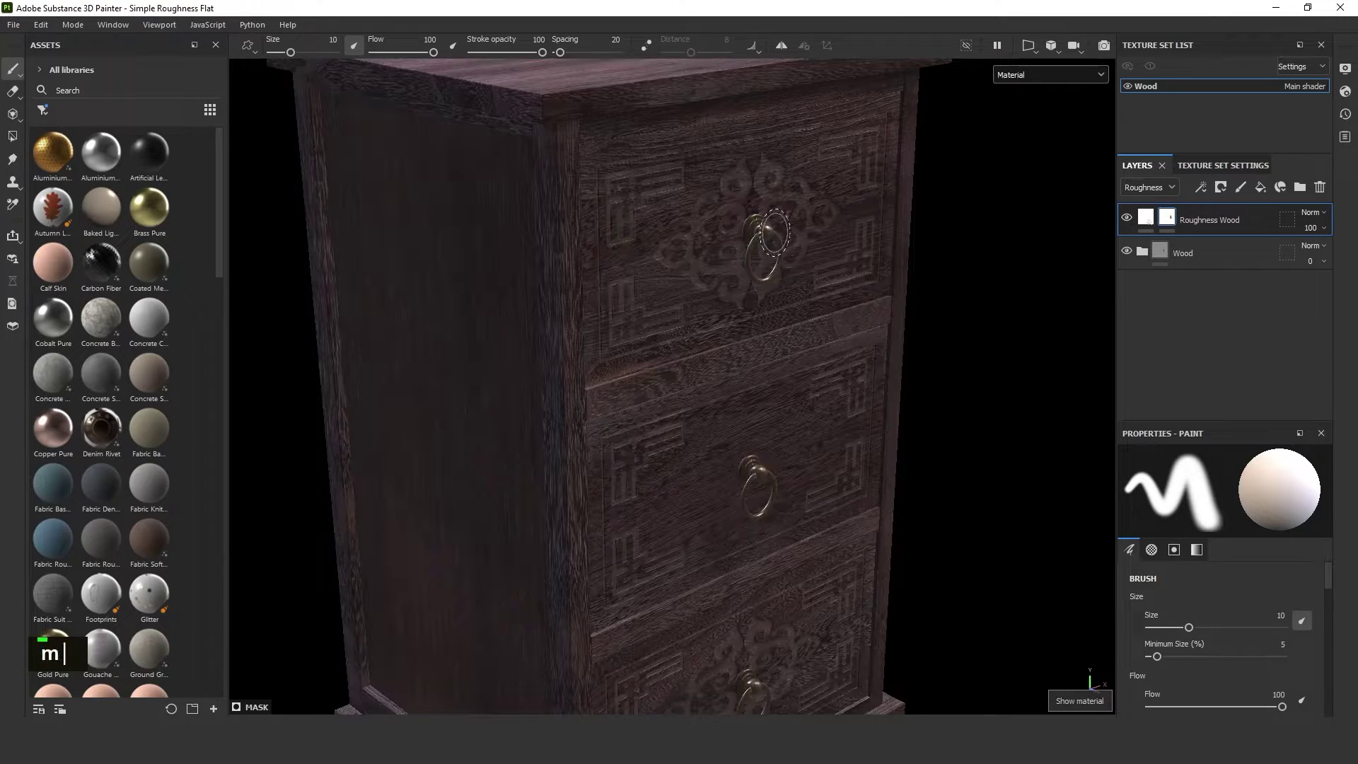
{"action": "scroll", "coordinate": [735, 241], "scroll_direction": "down", "scroll_amount": 4}
{"action": "left_click_drag", "start_coordinate": [580, 254], "coordinate": [498, 257], "text": "alt"}
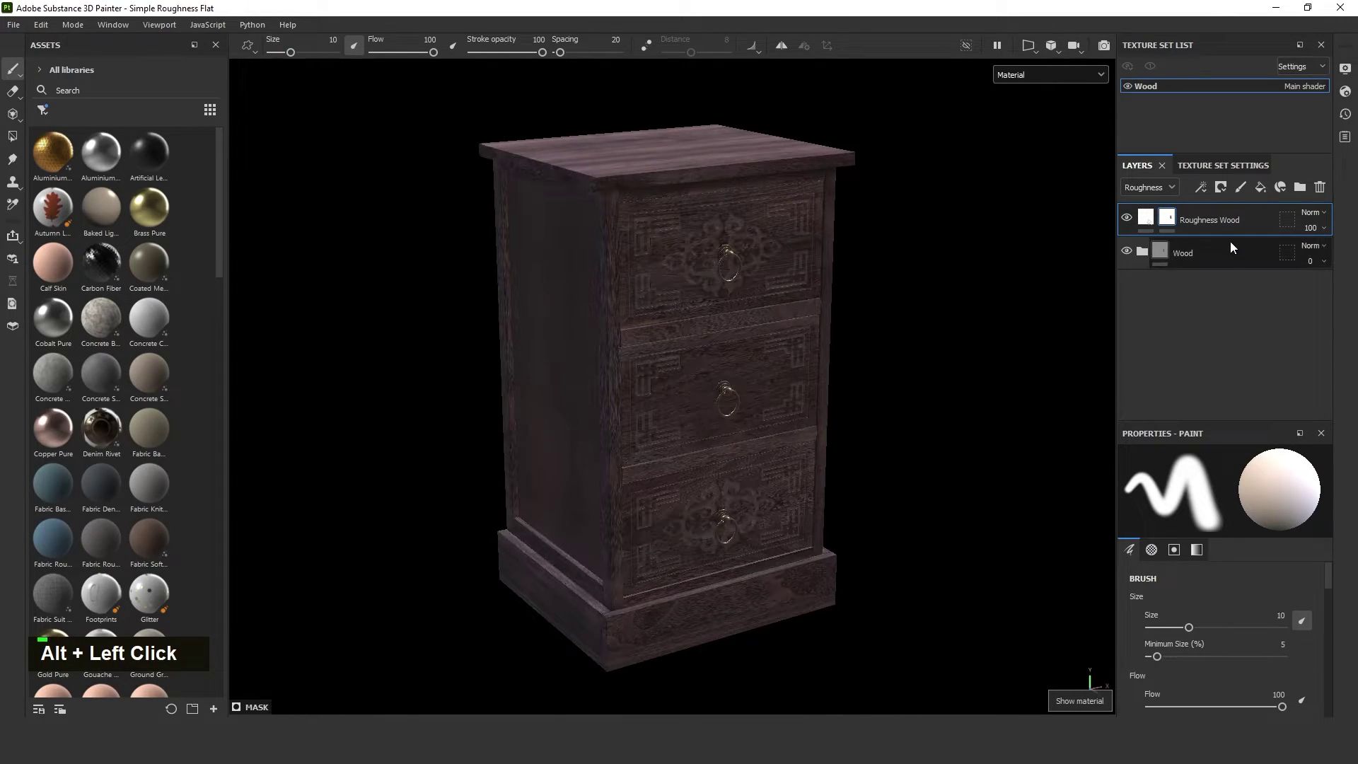
{"action": "key", "text": "ctrl+d"}
{"action": "left_click", "coordinate": [1167, 217], "text": "alt"}
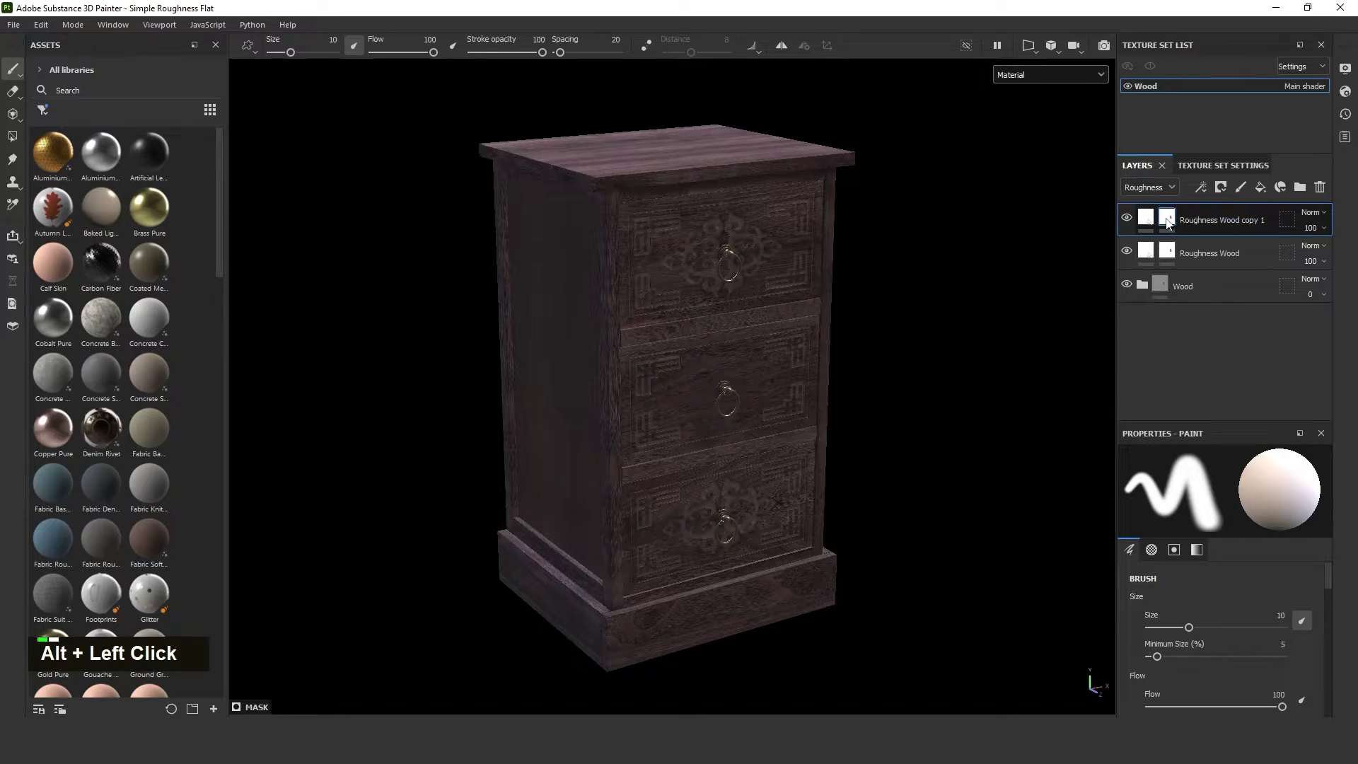
{"action": "right_click", "coordinate": [1168, 218]}
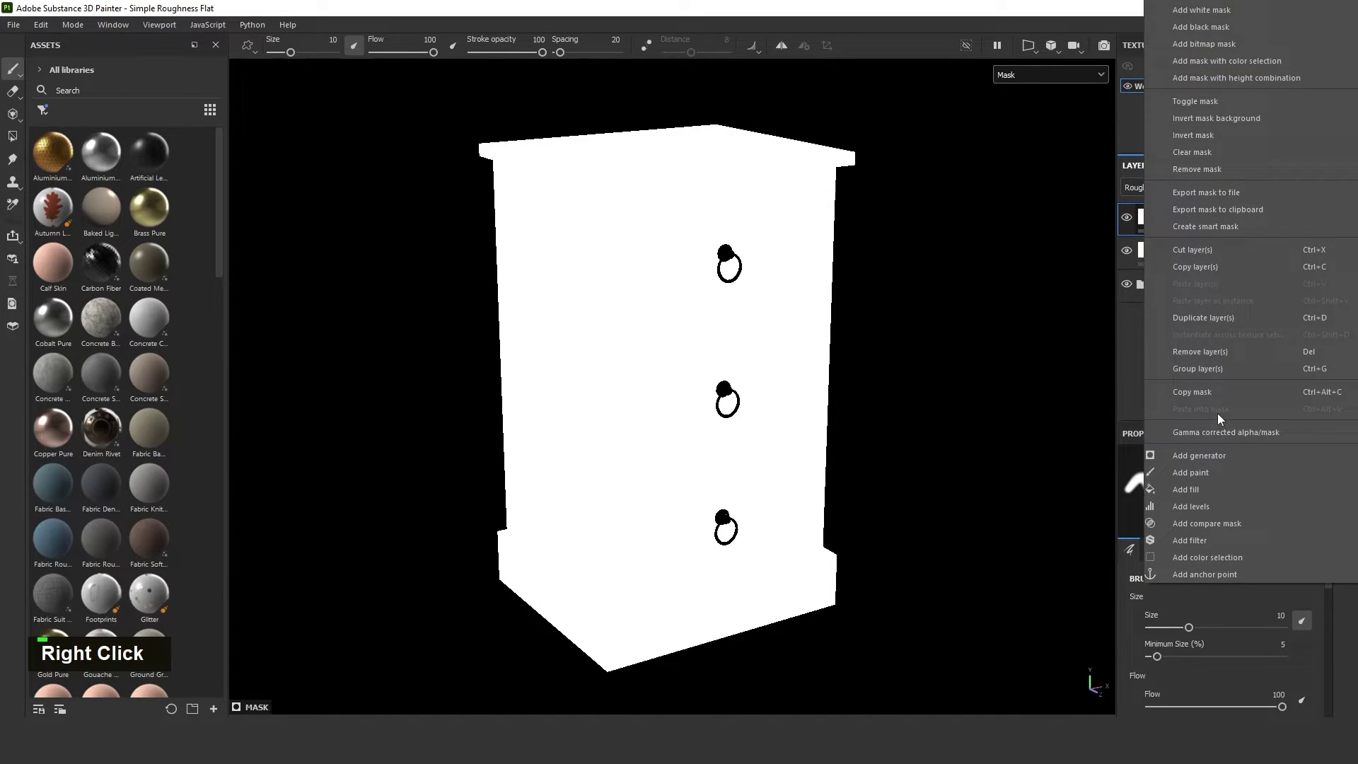
{"action": "left_click", "coordinate": [1202, 134]}
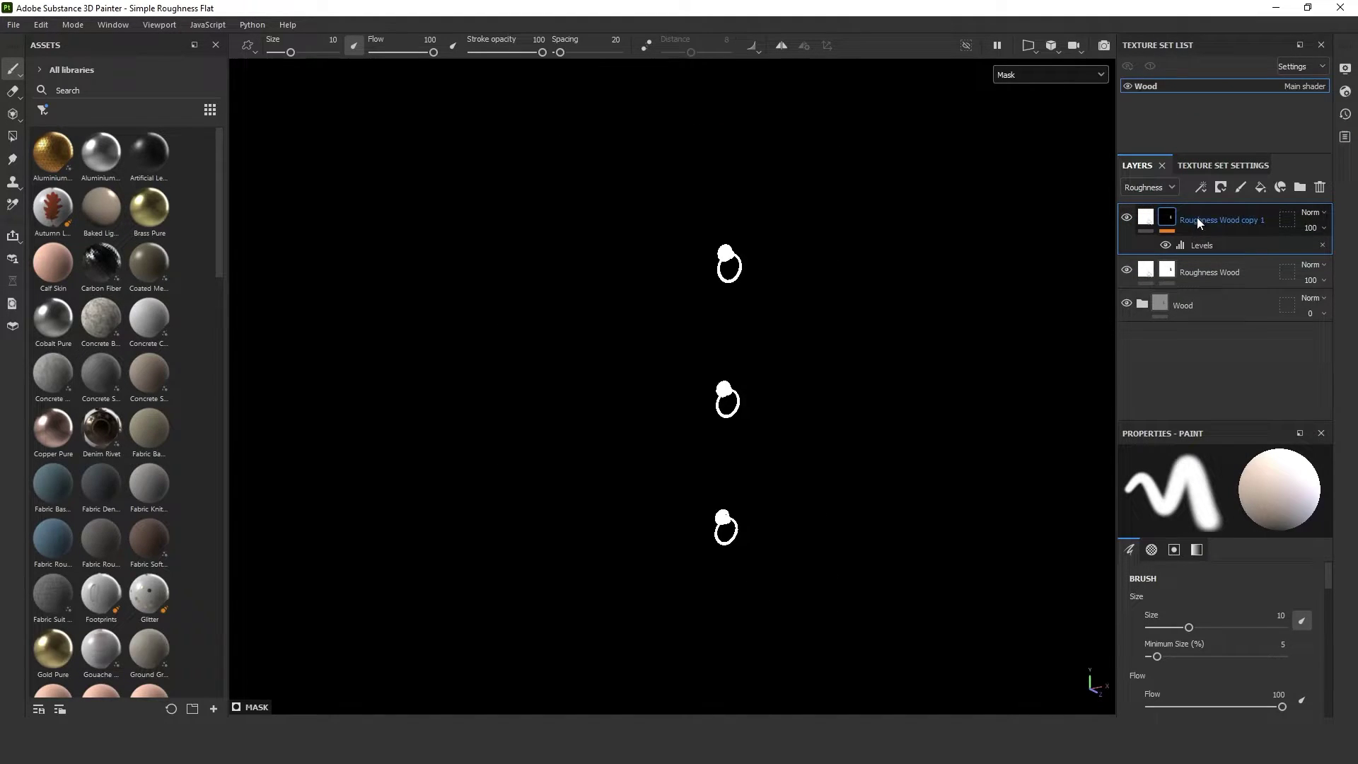
Rename the copied layer to 'Roughness Handle'.
{"action": "double_click", "coordinate": [1202, 219]}
{"action": "left_click_drag", "start_coordinate": [1225, 220], "coordinate": [1271, 220]}
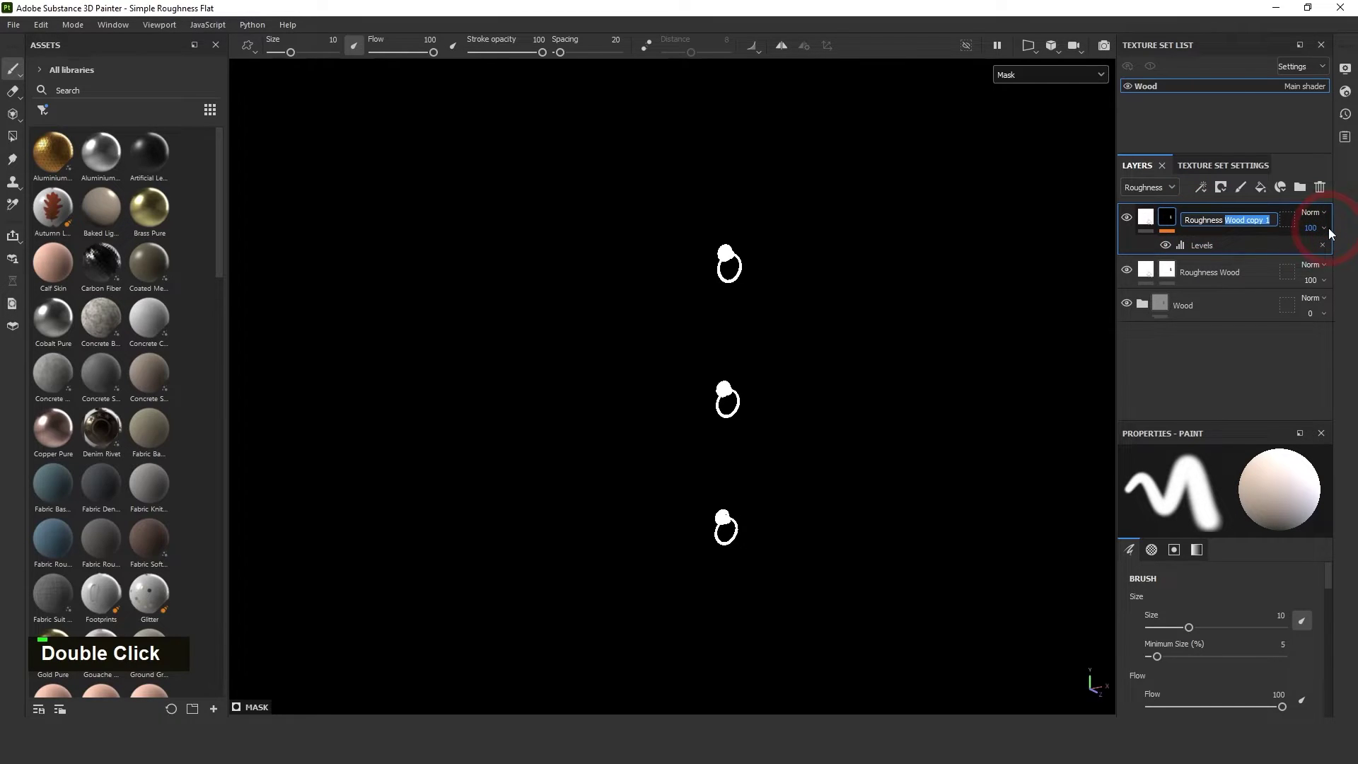
{"action": "type", "text": "Handle"}
{"action": "key", "text": "Return"}
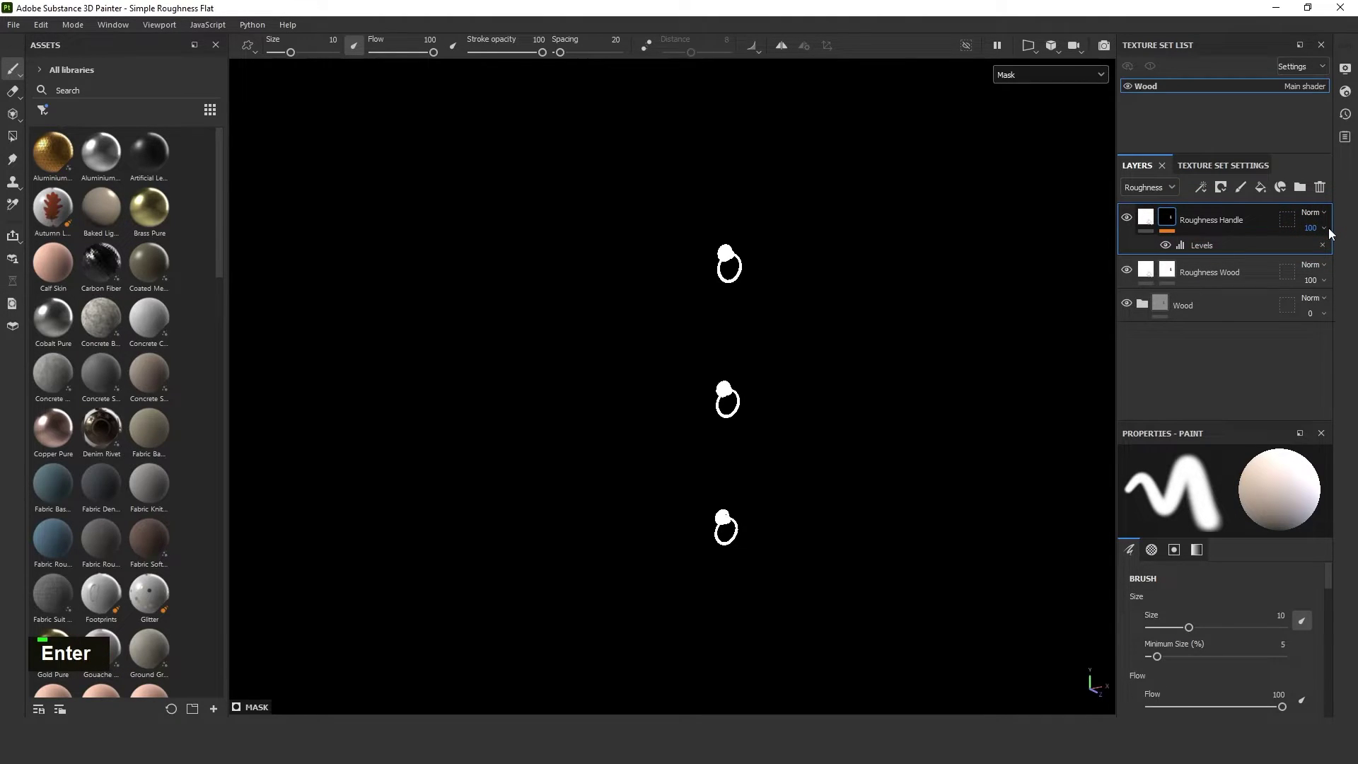
Lower the Roughness Handle fill's roughness to 0.2472.
{"action": "key", "text": "m"}
{"action": "left_click", "coordinate": [1145, 217]}
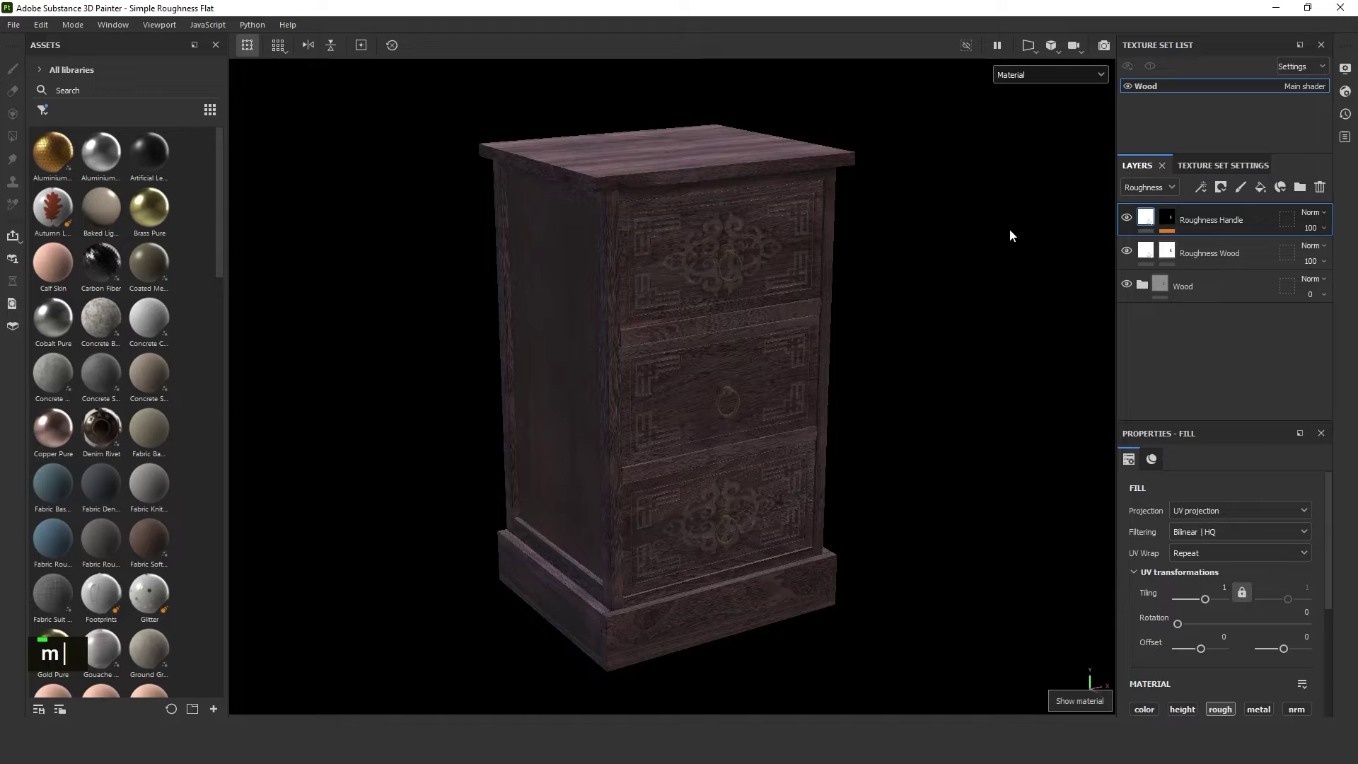
{"action": "right_click", "coordinate": [819, 225]}
{"action": "left_click_drag", "start_coordinate": [973, 507], "coordinate": [871, 507]}
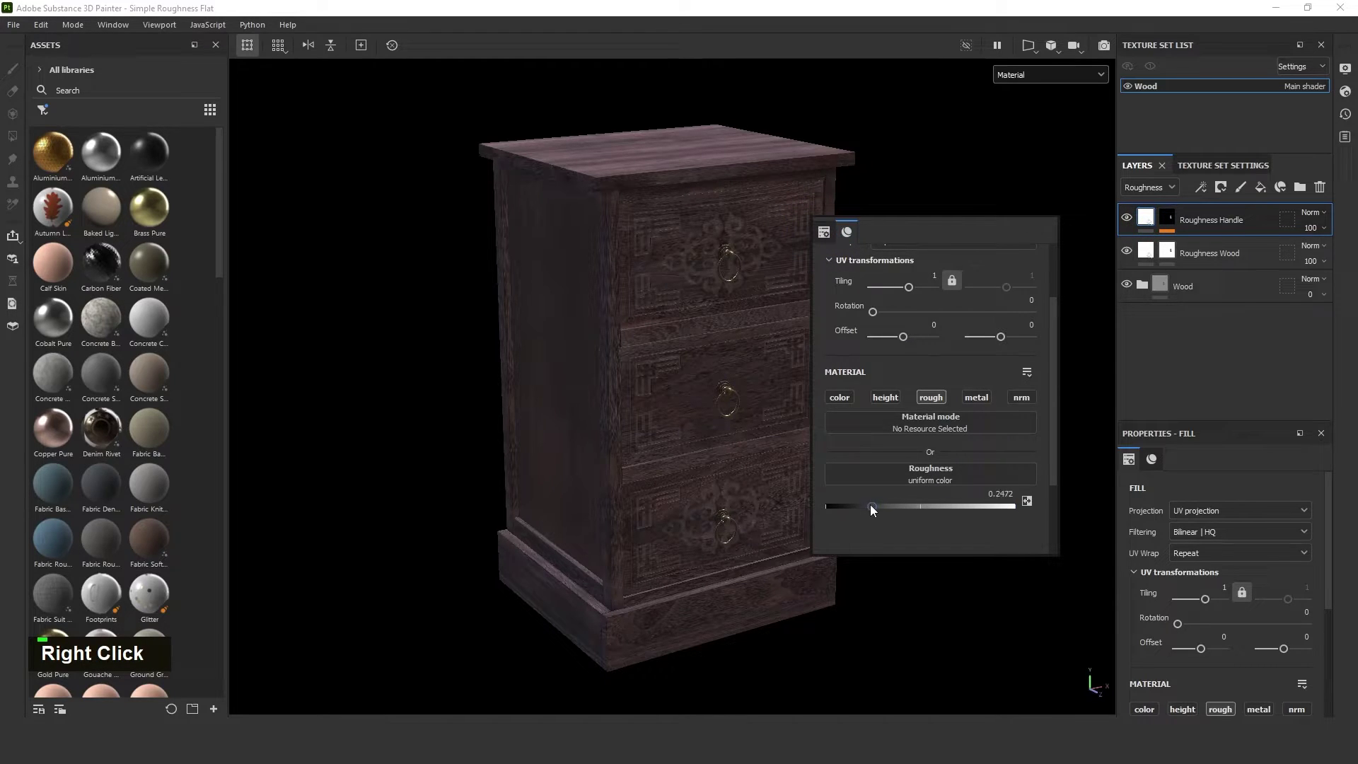
{"action": "scroll", "coordinate": [740, 208], "scroll_direction": "up", "scroll_amount": 5}
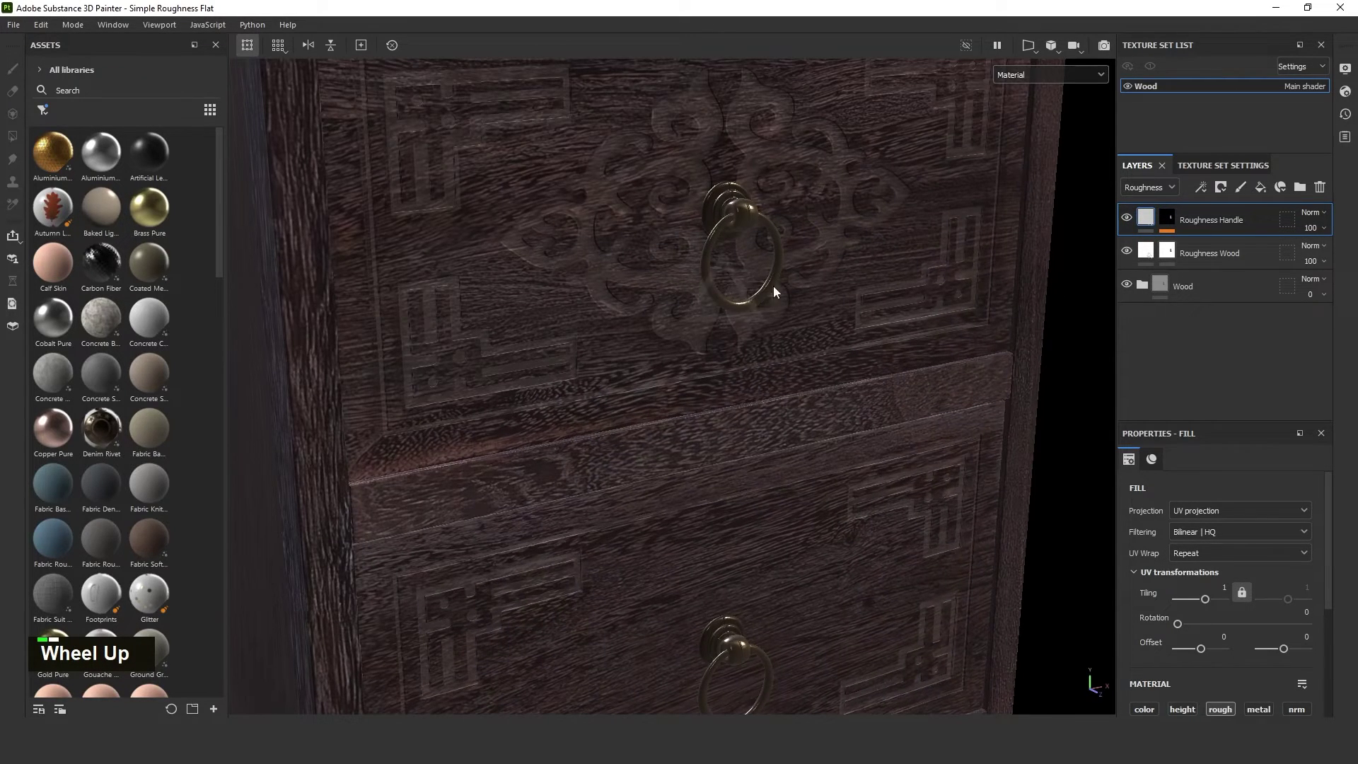
Check the glossy handles in the Roughness channel, then return to material view.
{"action": "left_click", "coordinate": [1029, 77]}
{"action": "left_click", "coordinate": [1018, 158]}
{"action": "scroll", "coordinate": [735, 271], "scroll_direction": "down", "scroll_amount": 5}
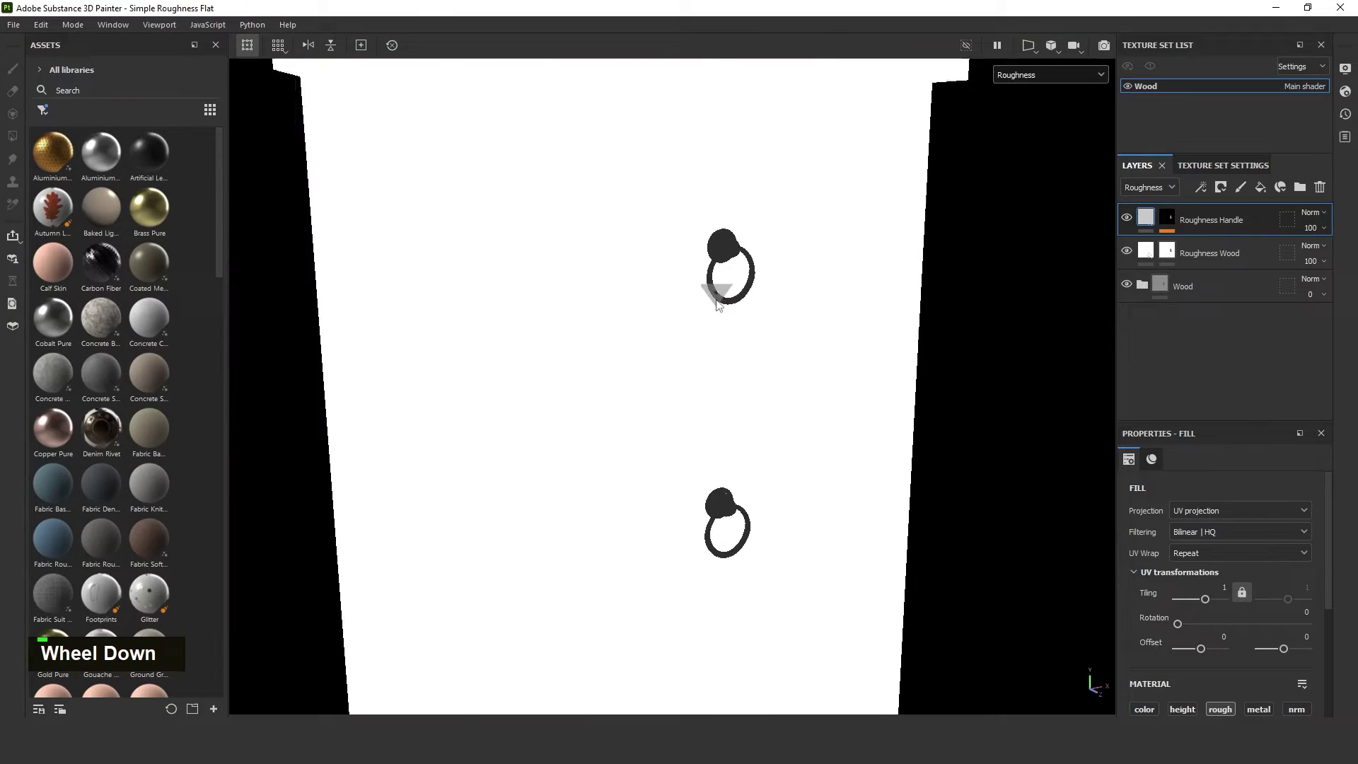
{"action": "scroll", "coordinate": [735, 271], "scroll_direction": "up", "scroll_amount": 5}
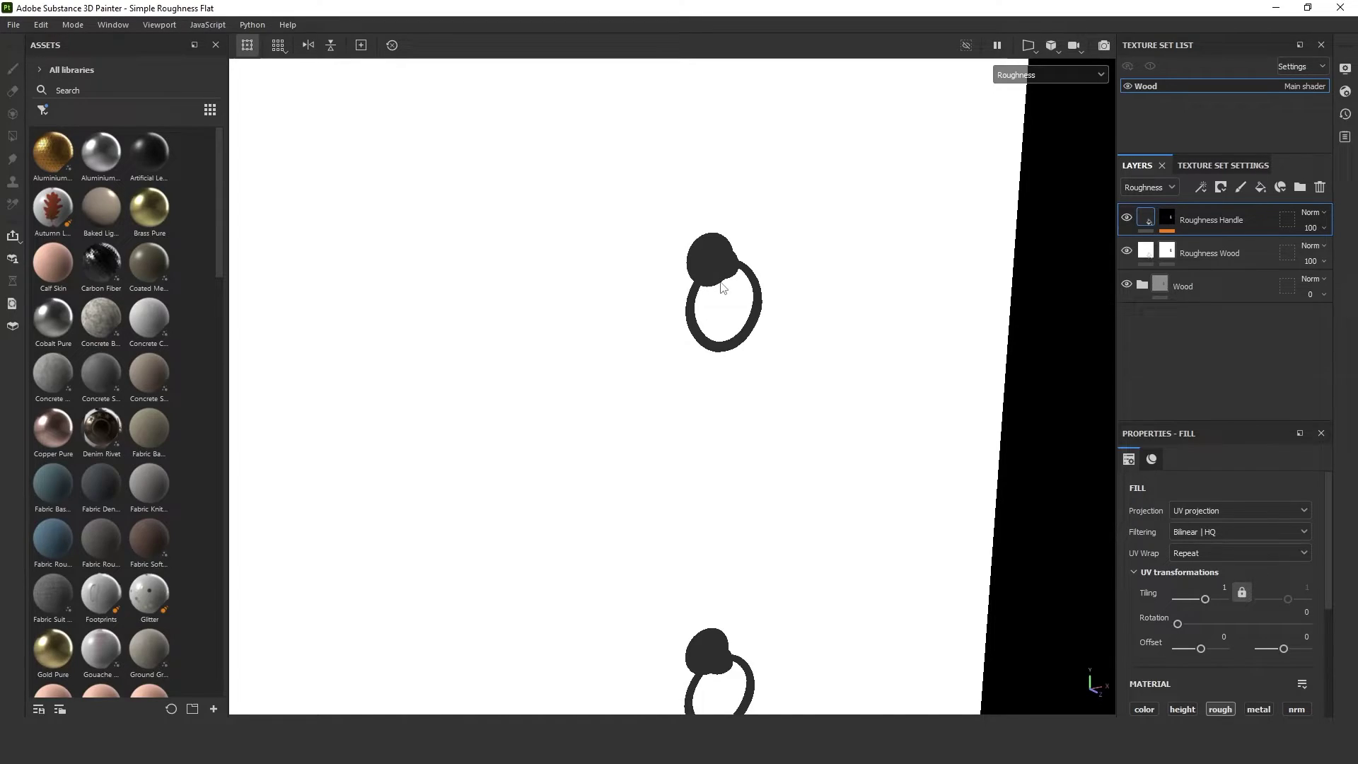
{"action": "key", "text": "m"}
Orbit the cabinet to inspect the top drawer front and the cabinet top.
{"action": "scroll", "coordinate": [722, 289], "scroll_direction": "down", "scroll_amount": 2}
{"action": "left_click_drag", "start_coordinate": [728, 304], "coordinate": [805, 279], "text": "alt"}
{"action": "right_click_drag", "start_coordinate": [801, 275], "coordinate": [736, 282], "text": "shift"}
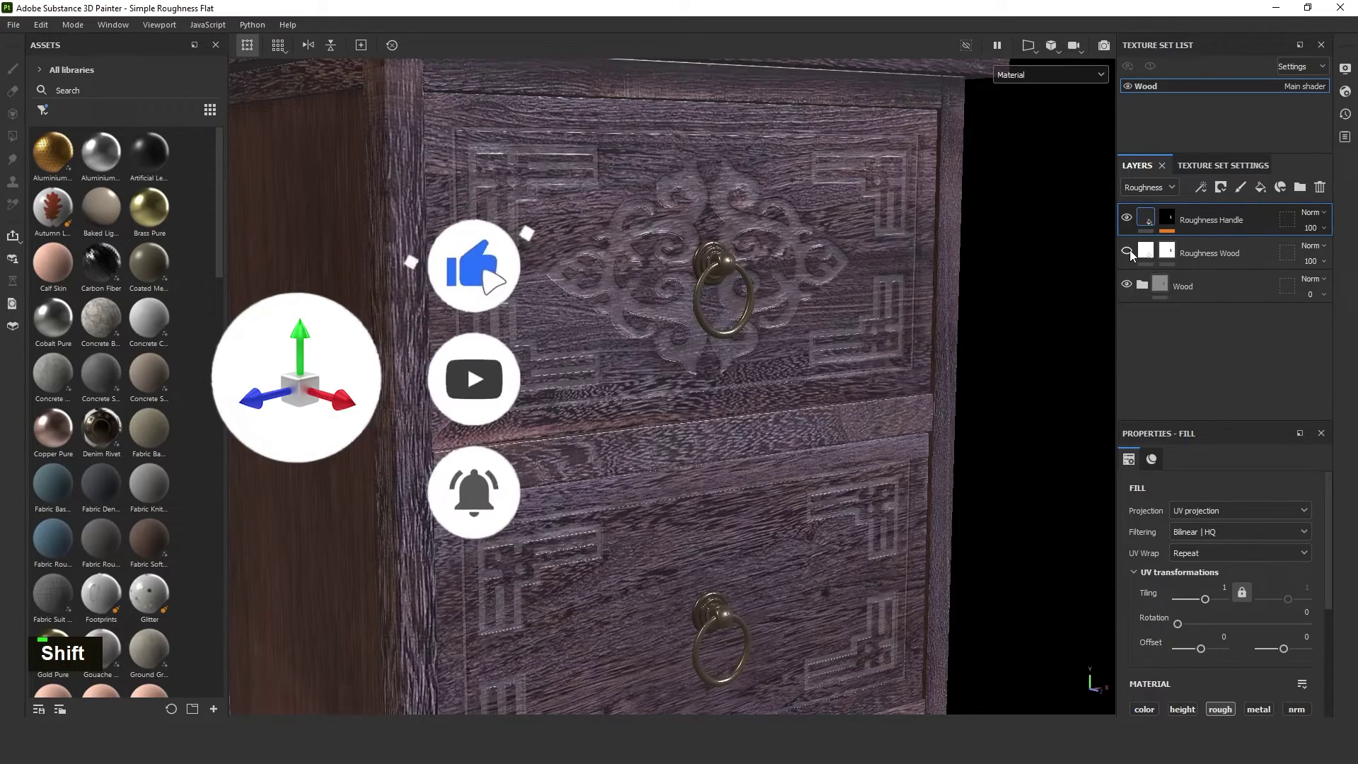
{"action": "scroll", "coordinate": [631, 264], "scroll_direction": "down", "scroll_amount": 3}
{"action": "left_click_drag", "start_coordinate": [630, 265], "coordinate": [540, 196], "text": "alt"}
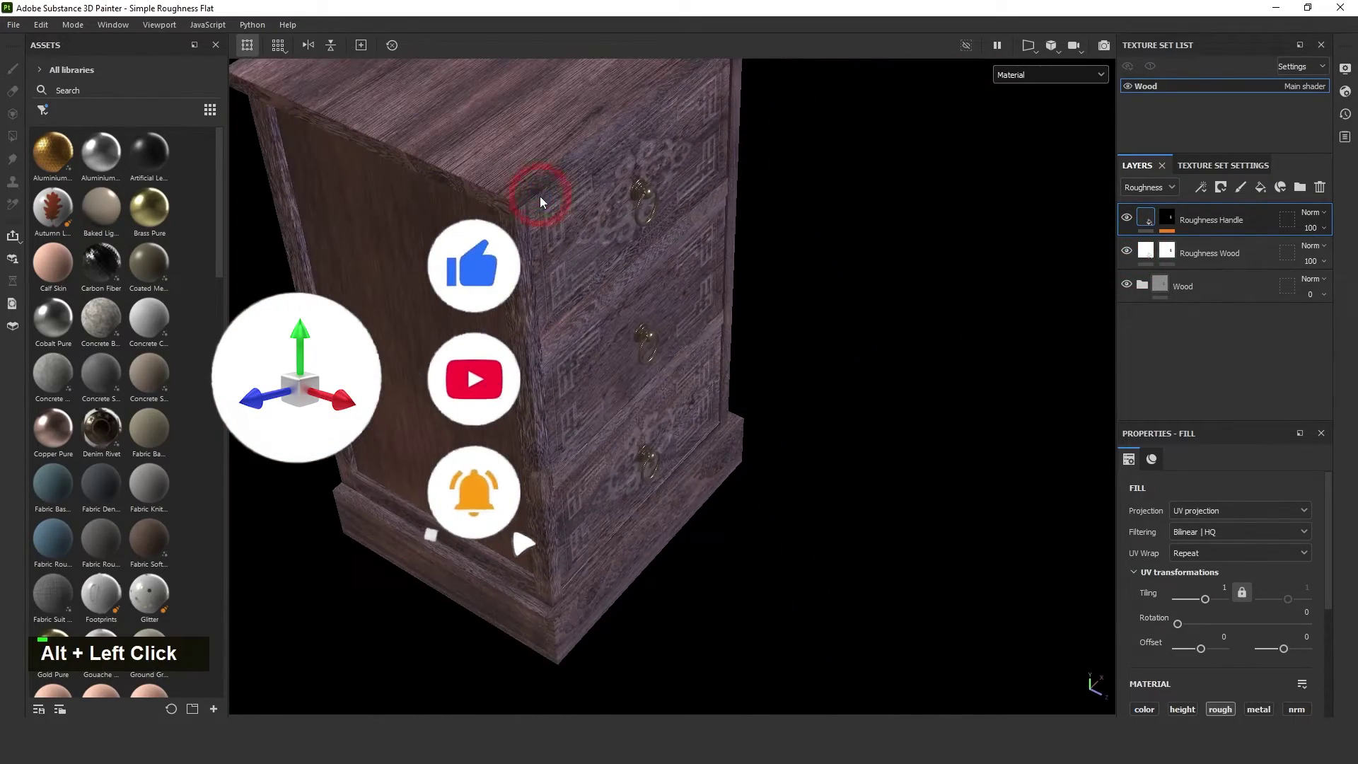
{"action": "middle_click_drag", "start_coordinate": [541, 196], "coordinate": [634, 398], "text": "alt"}
{"action": "left_click_drag", "start_coordinate": [634, 398], "coordinate": [669, 382], "text": "alt"}
{"action": "scroll", "coordinate": [672, 384], "scroll_direction": "up", "scroll_amount": 3}
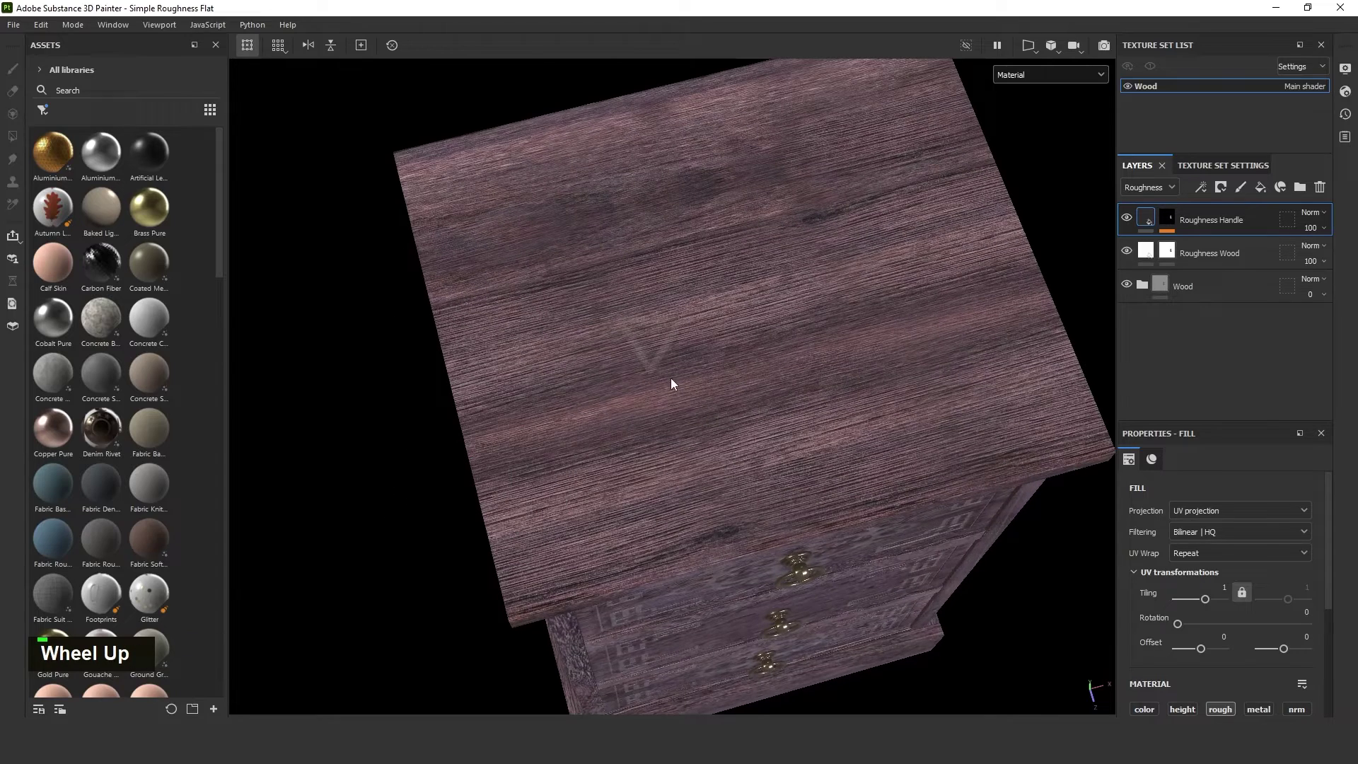
Lower the Roughness Wood fill's roughness to 0.8464.
{"action": "left_click", "coordinate": [1157, 251]}
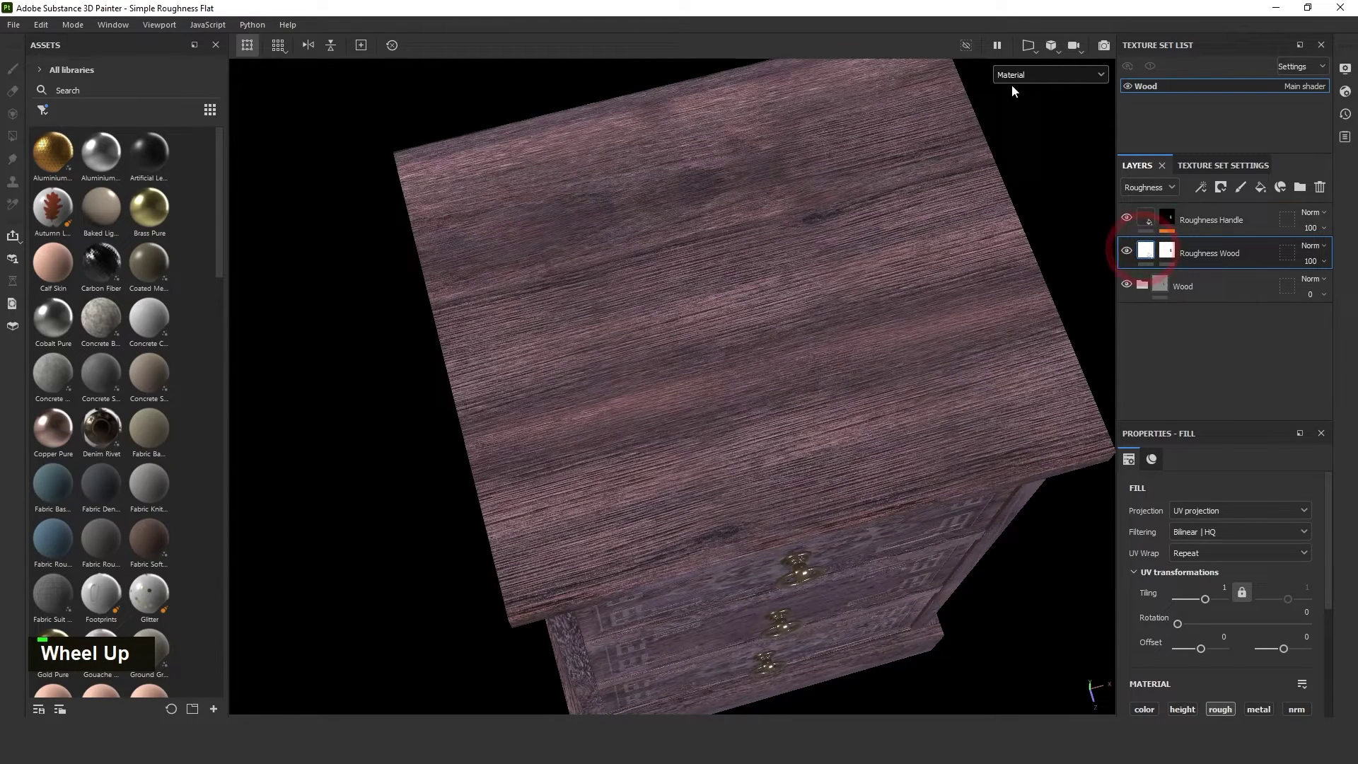
{"action": "right_click", "coordinate": [834, 198]}
{"action": "left_click_drag", "start_coordinate": [1022, 479], "coordinate": [995, 479]}
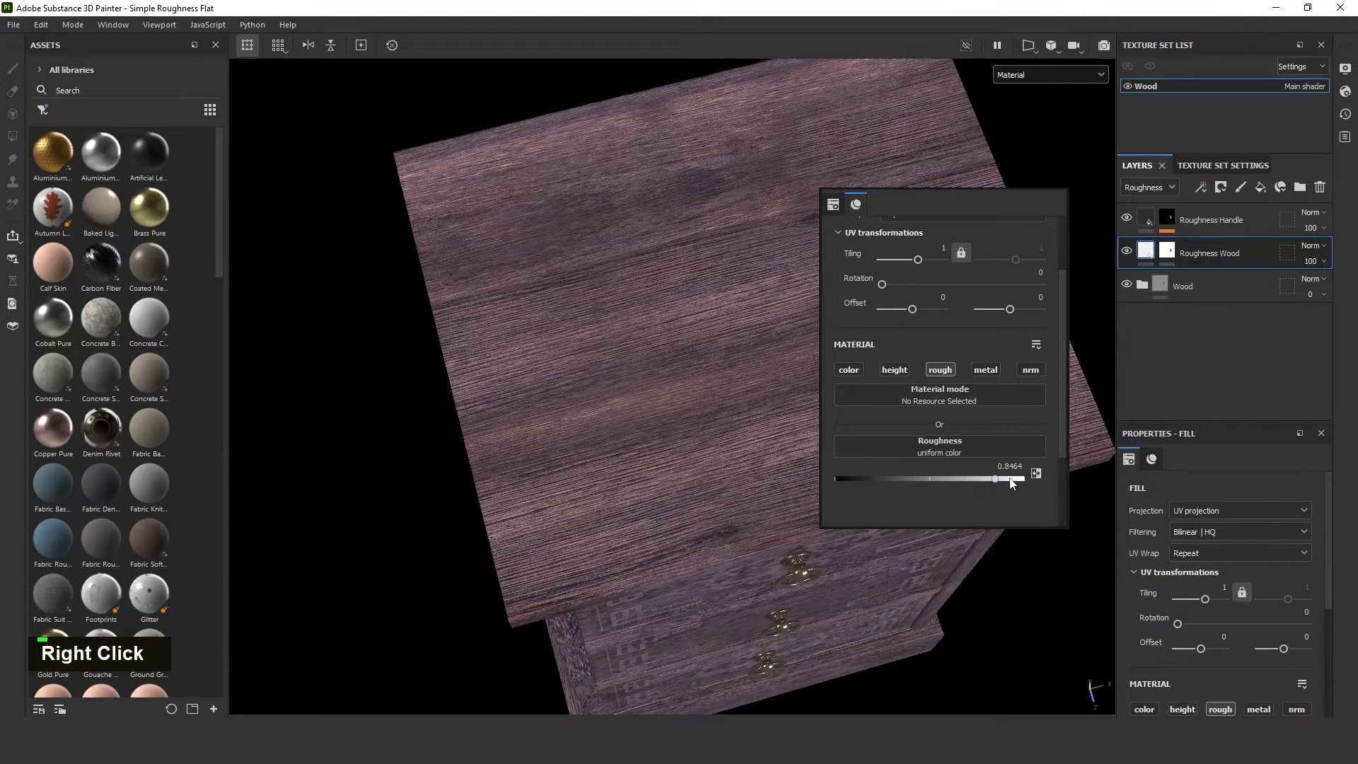
{"action": "scroll", "coordinate": [796, 613], "scroll_direction": "down", "scroll_amount": 5}
{"action": "left_click_drag", "start_coordinate": [796, 612], "coordinate": [792, 421], "text": "alt"}
{"action": "scroll", "coordinate": [710, 345], "scroll_direction": "up", "scroll_amount": 8}
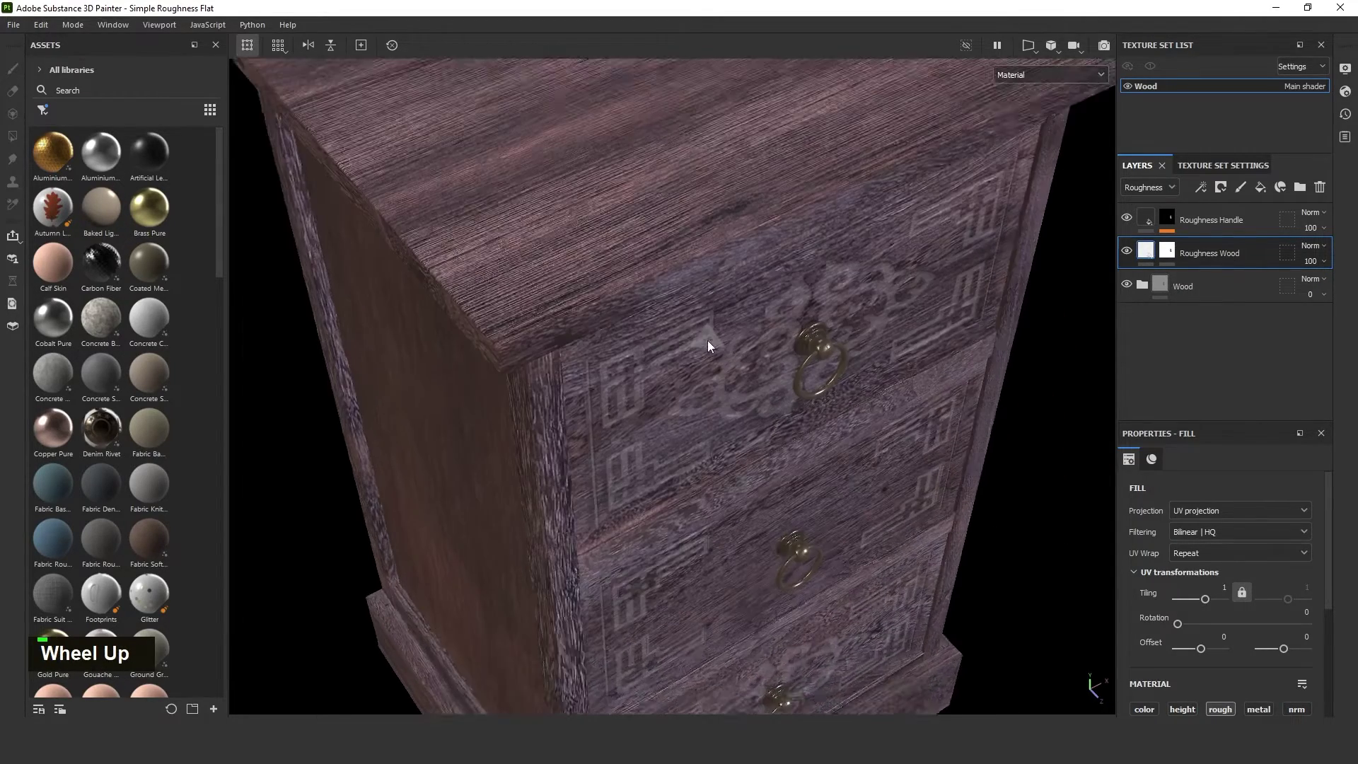
Enable metallic on the Roughness Handle fill and set Metallic to about 0.49.
{"action": "left_click", "coordinate": [1210, 219]}
{"action": "right_click", "coordinate": [974, 254]}
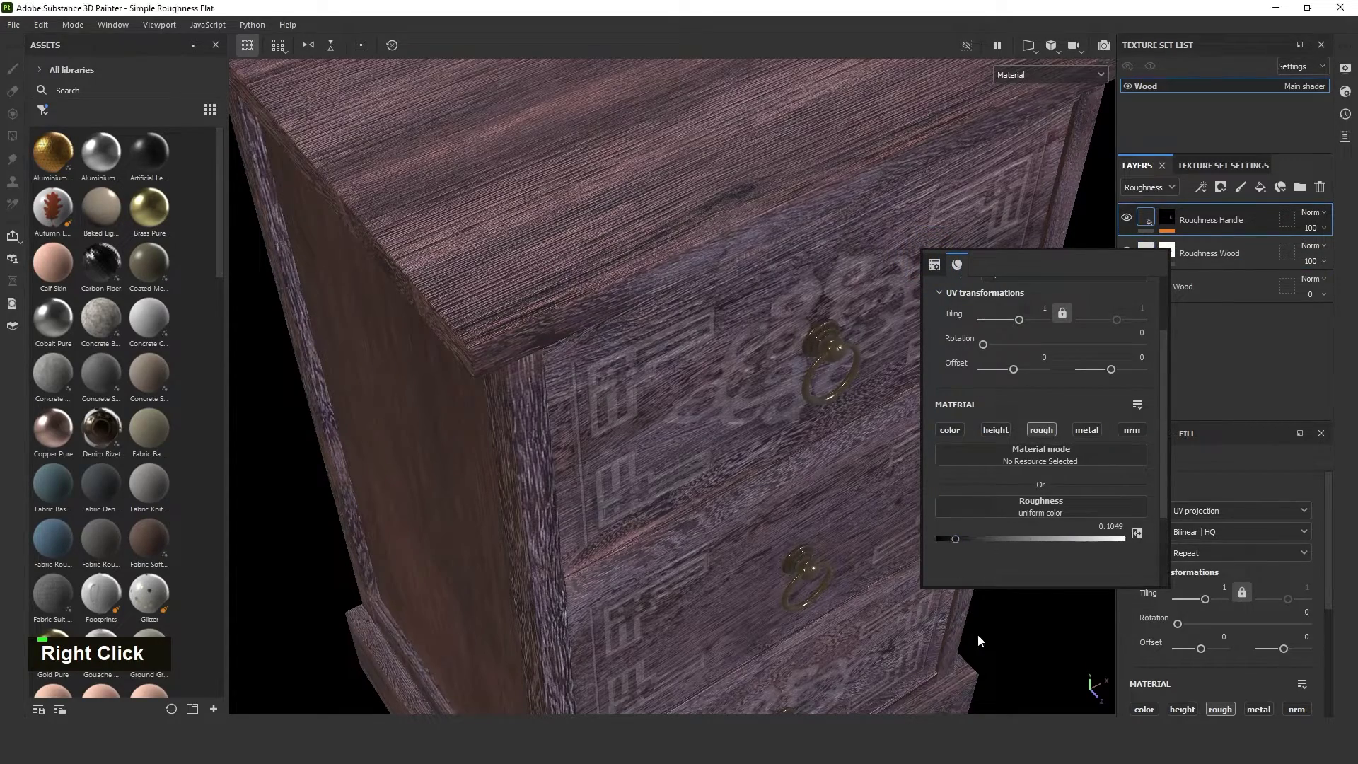
{"action": "scroll", "coordinate": [777, 463], "scroll_direction": "down", "scroll_amount": 5}
{"action": "left_click_drag", "start_coordinate": [777, 462], "coordinate": [909, 339], "text": "alt"}
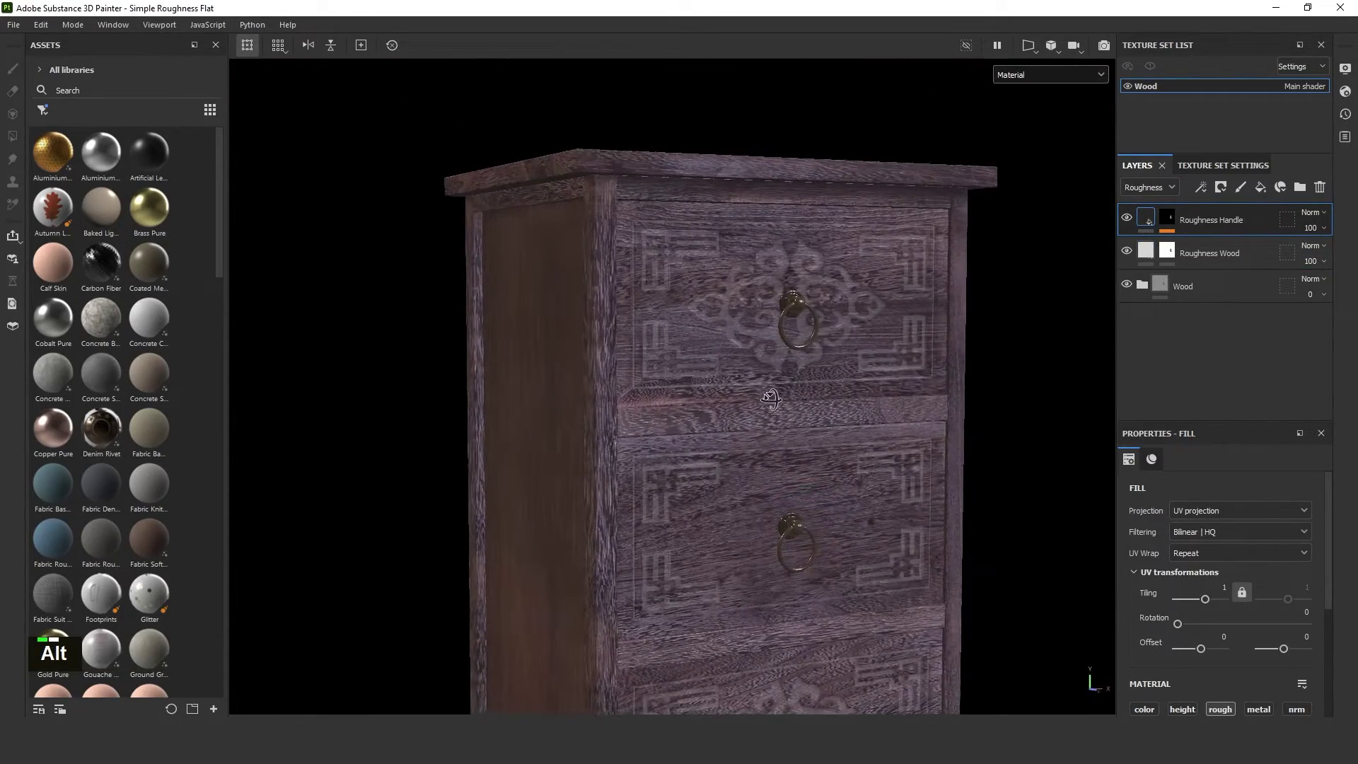
{"action": "right_click", "coordinate": [910, 338]}
{"action": "left_click", "coordinate": [1058, 507]}
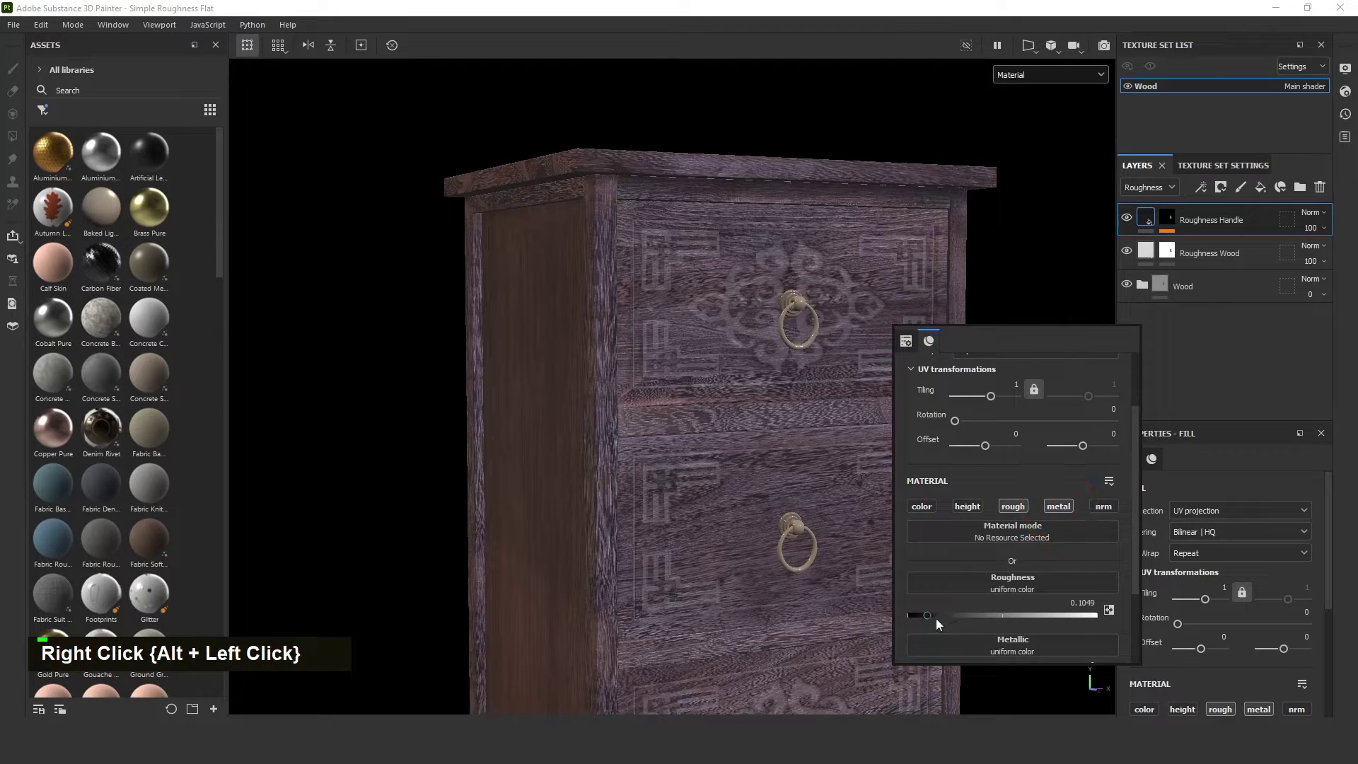
{"action": "scroll", "coordinate": [961, 595], "scroll_direction": "down", "scroll_amount": 3}
{"action": "left_click_drag", "start_coordinate": [990, 566], "coordinate": [1094, 566]}
{"action": "scroll", "coordinate": [1033, 566], "scroll_direction": "down", "scroll_amount": 2}
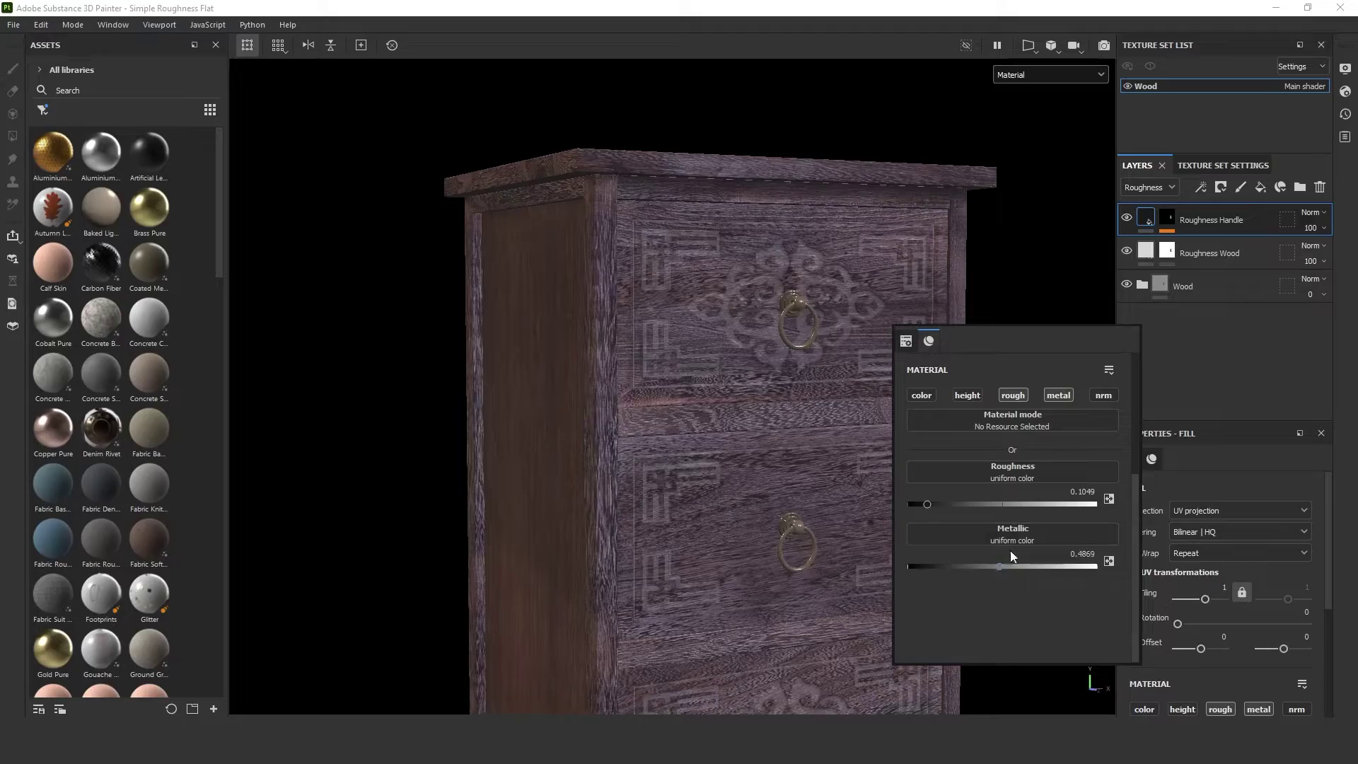
{"action": "scroll", "coordinate": [890, 312], "scroll_direction": "up", "scroll_amount": 3}
Orbit and pan to recentre the cabinet in view.
{"action": "left_click_drag", "start_coordinate": [889, 311], "coordinate": [815, 396], "text": "alt"}
{"action": "scroll", "coordinate": [815, 396], "scroll_direction": "down", "scroll_amount": 4}
{"action": "middle_click_drag", "start_coordinate": [855, 551], "coordinate": [768, 456], "text": "alt"}
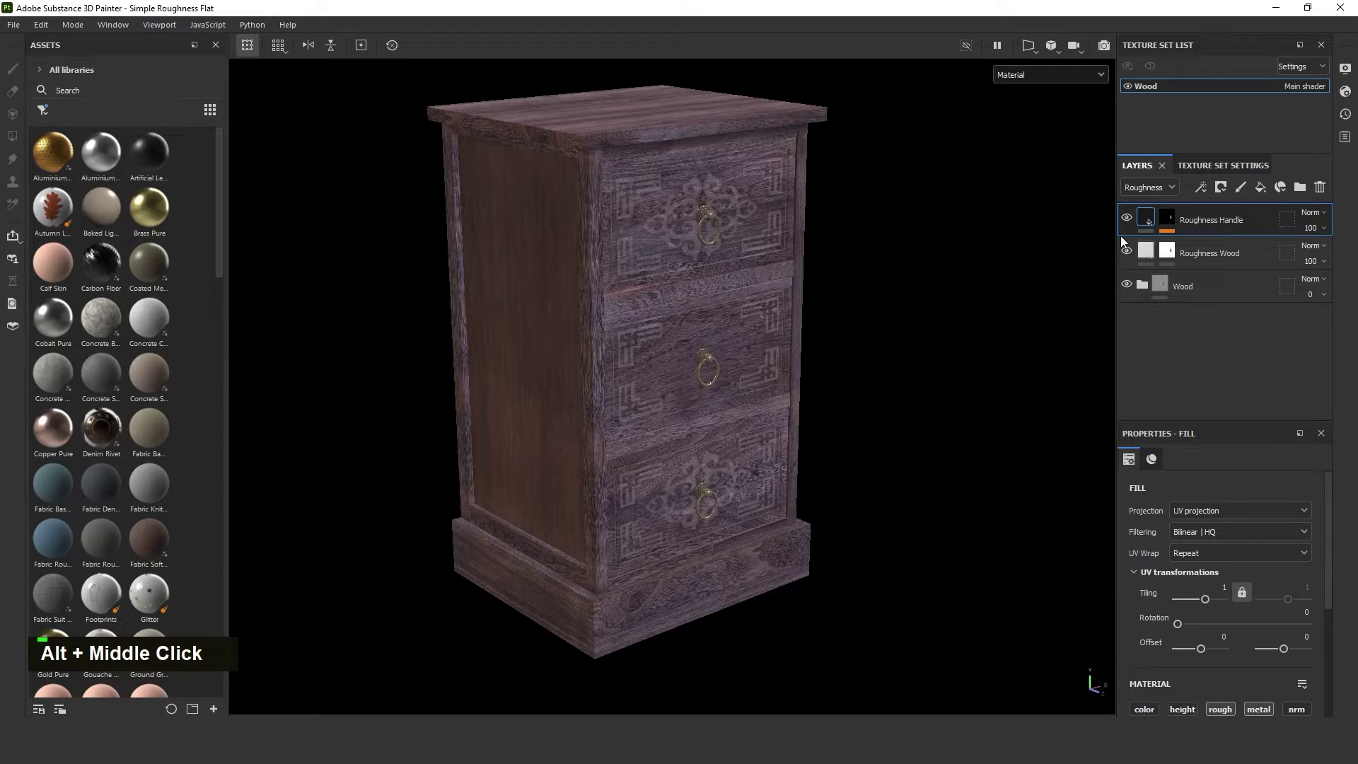
Hide Roughness Handle and add a roughness-only test fill at roughness 1.
{"action": "left_click", "coordinate": [1126, 218]}
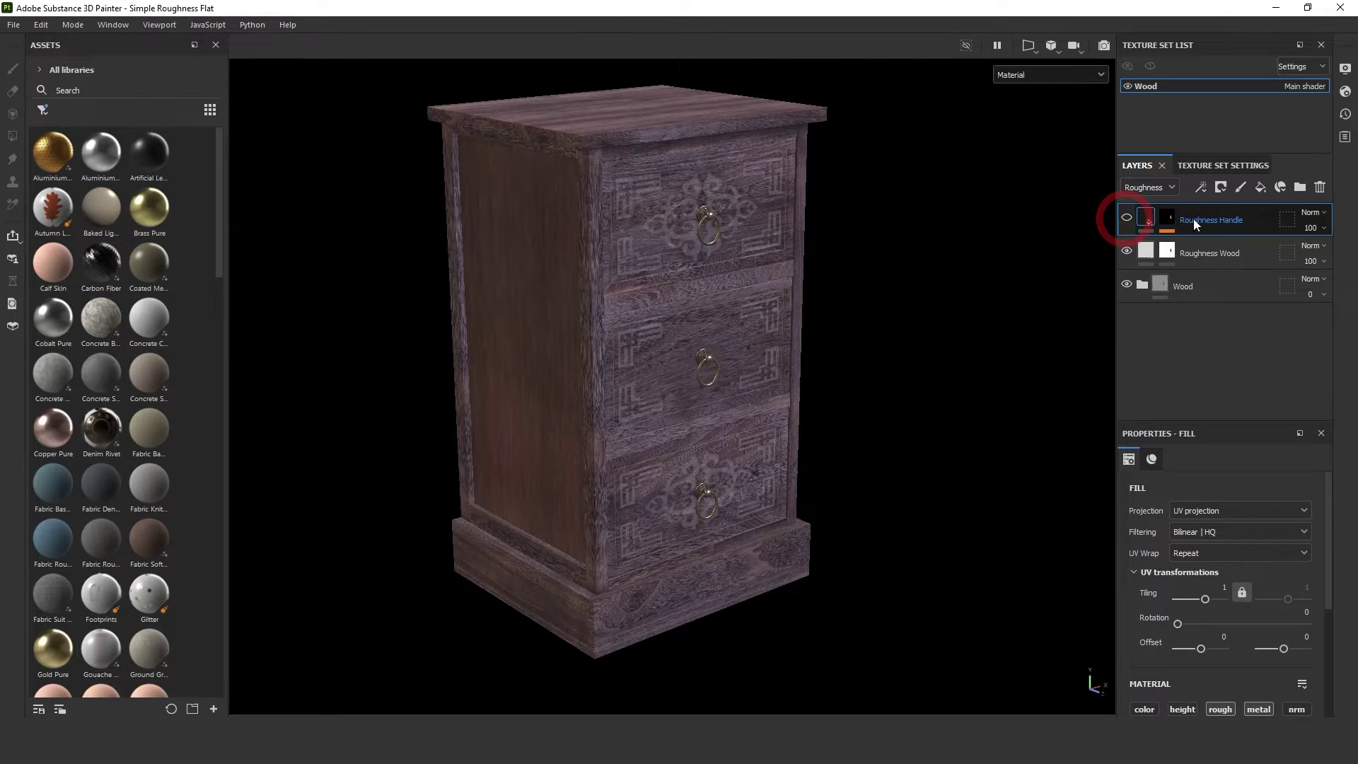
{"action": "left_click", "coordinate": [1261, 187]}
{"action": "right_click", "coordinate": [840, 215]}
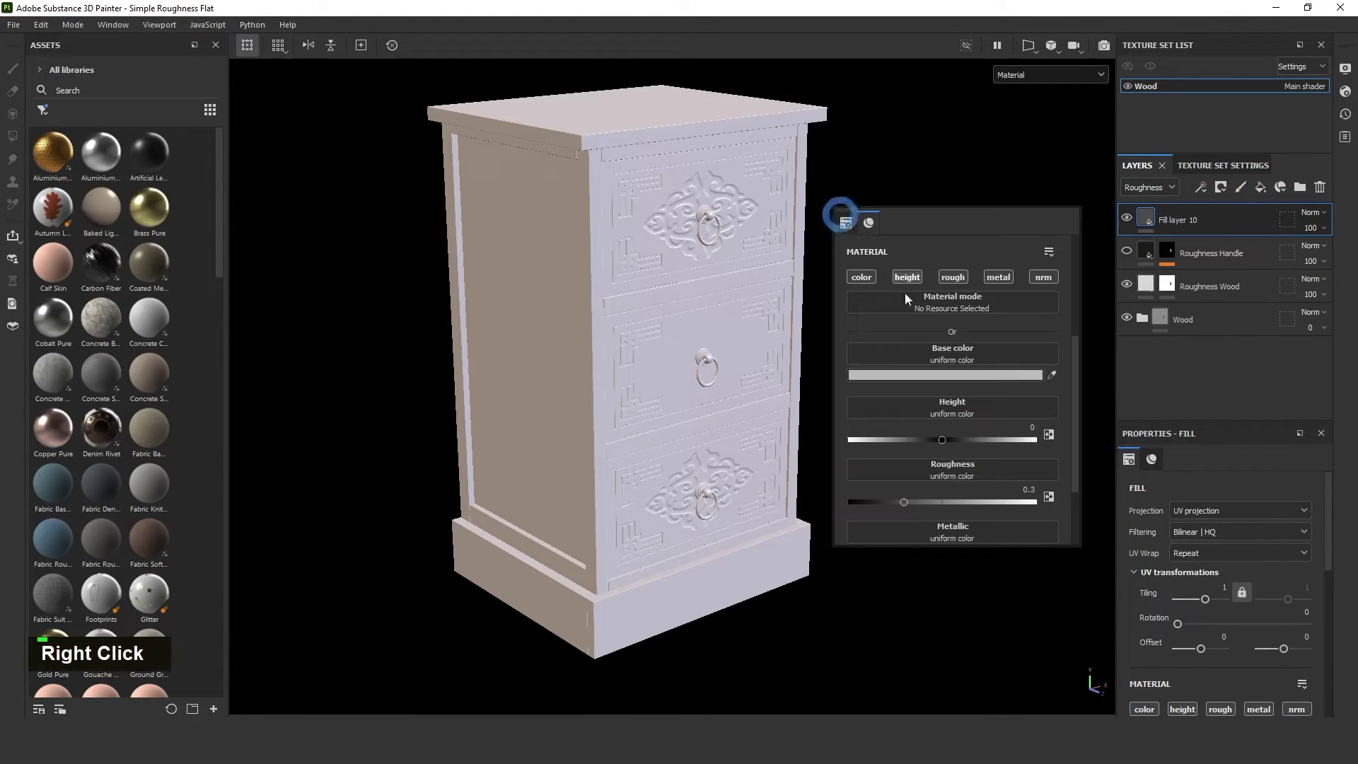
{"action": "left_click", "coordinate": [952, 277], "text": "alt"}
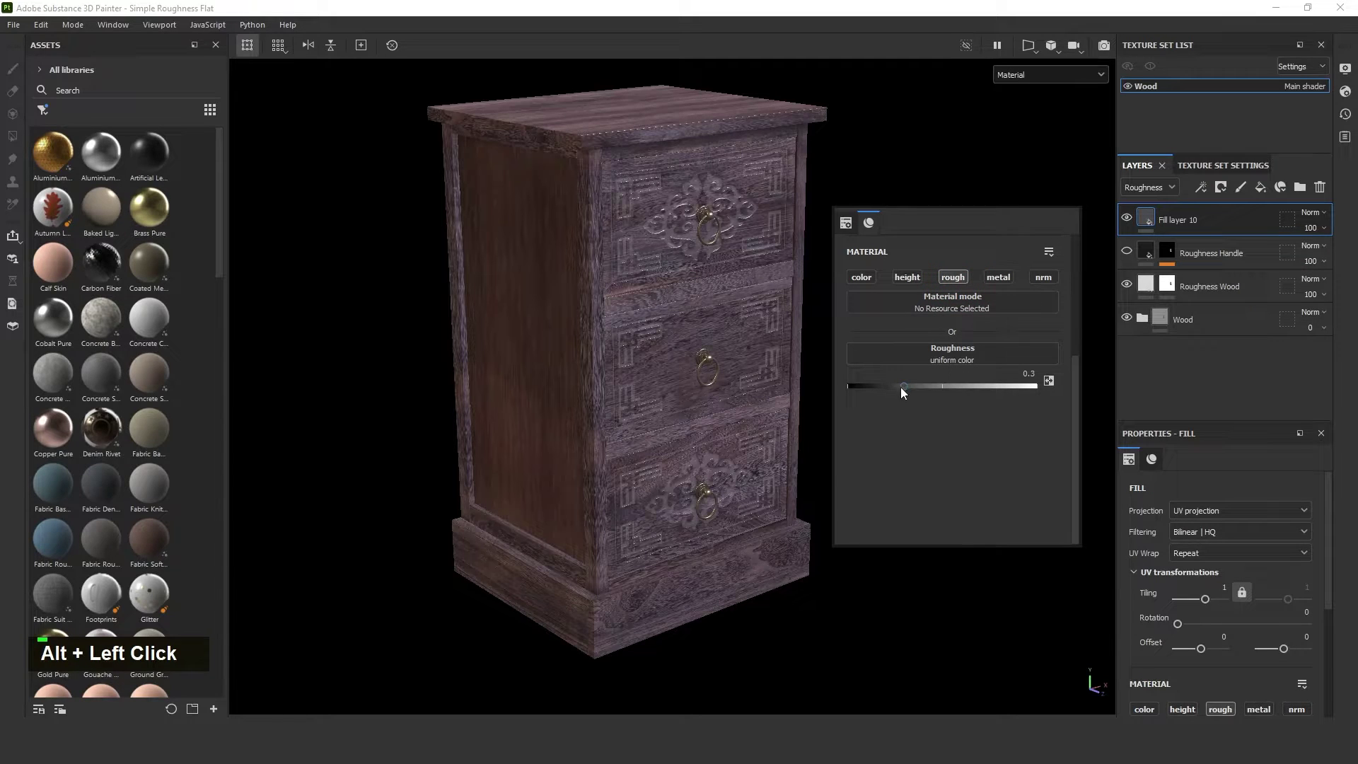
{"action": "left_click", "coordinate": [1034, 386]}
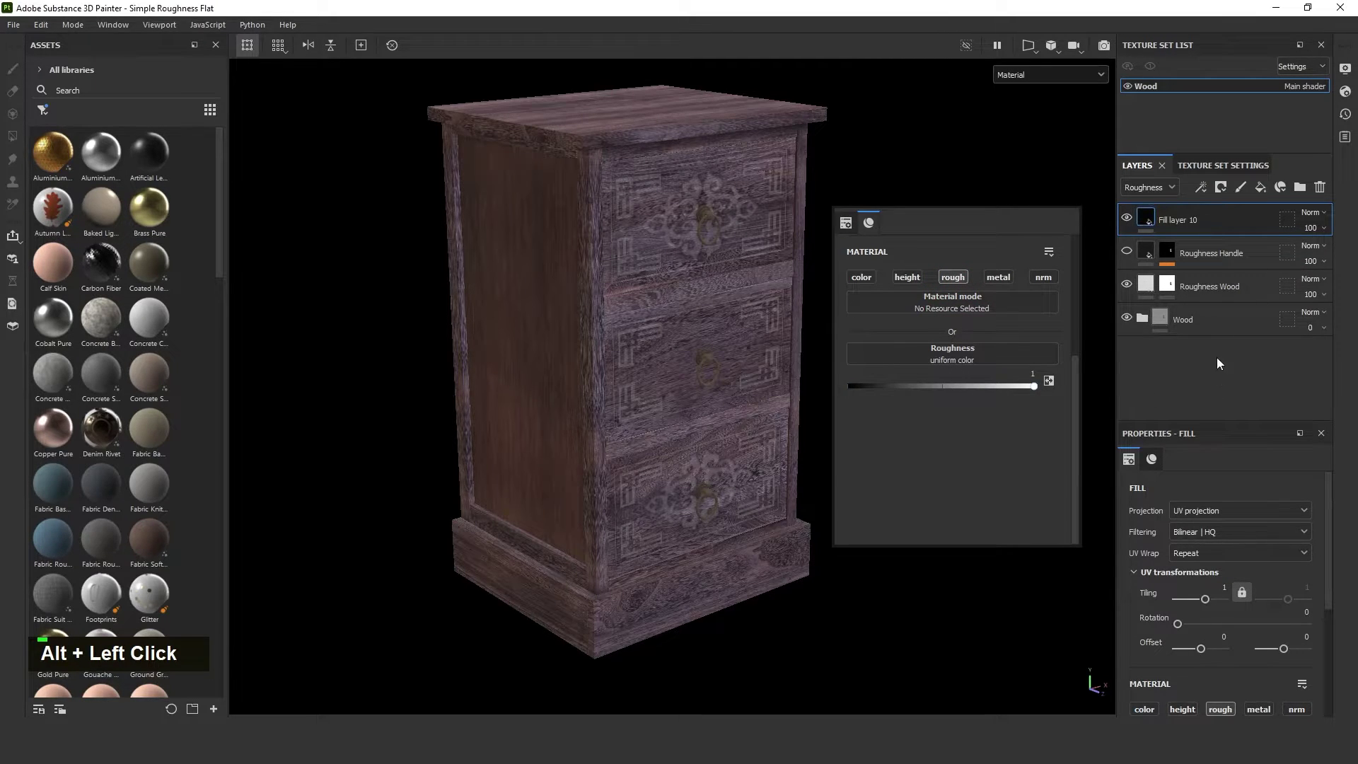
Delete the test fill layer and bring up the Advanced Roughness project window.
{"action": "left_click", "coordinate": [1319, 186]}
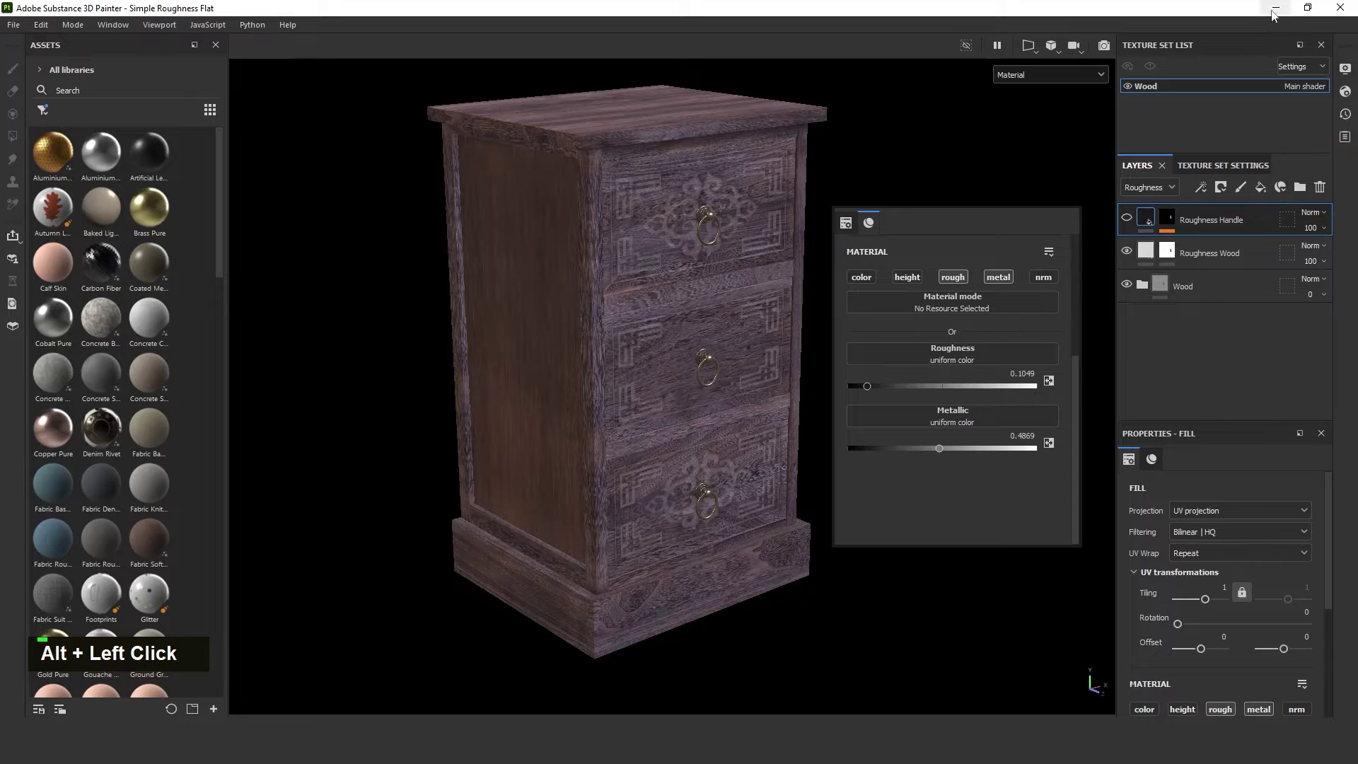
{"action": "left_click", "coordinate": [1271, 12]}
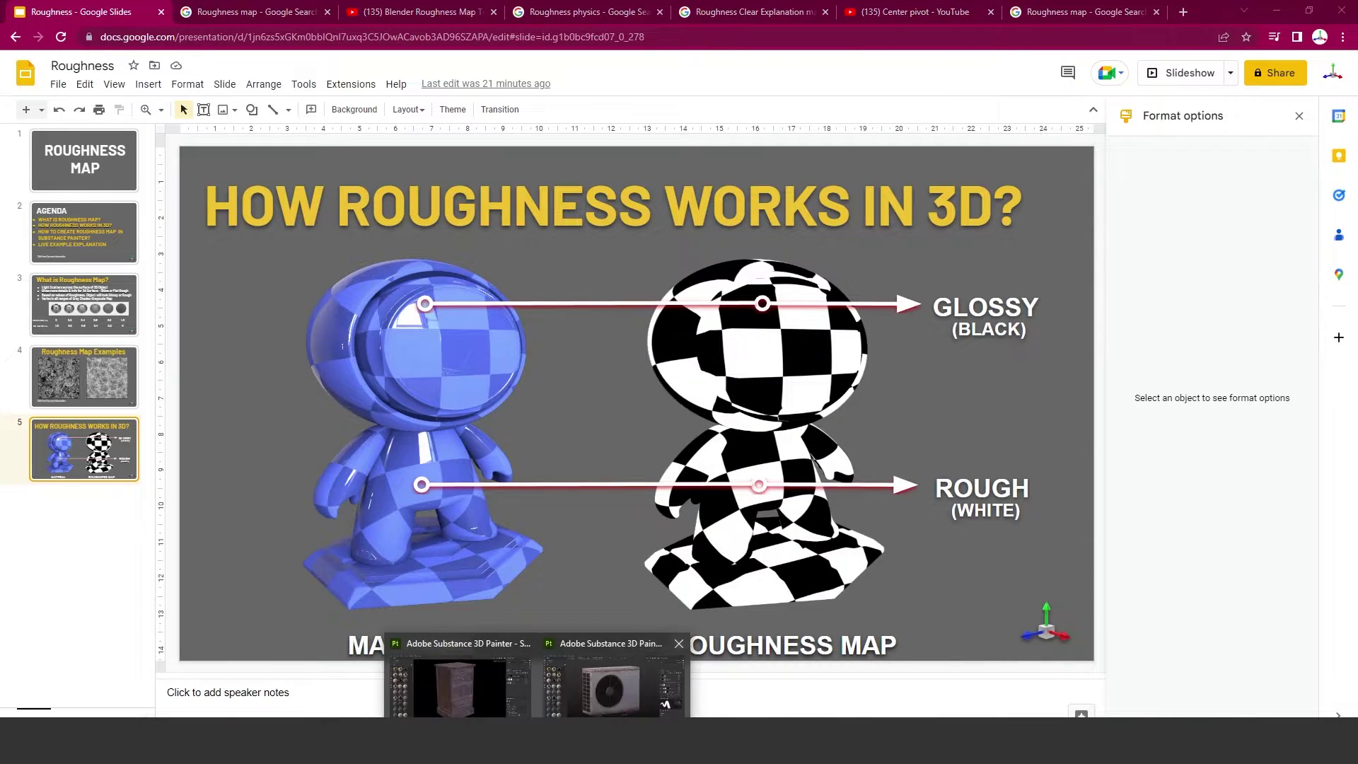
{"action": "left_click", "coordinate": [609, 703]}
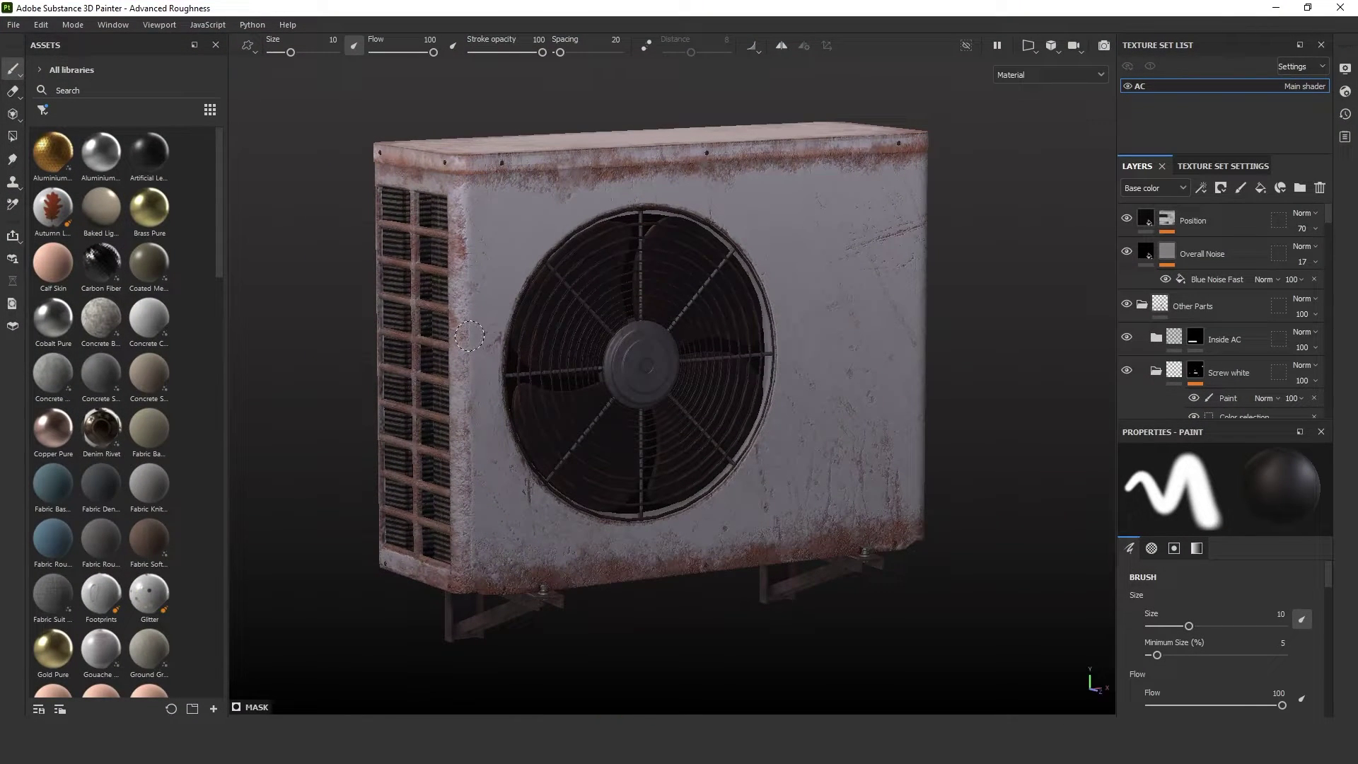
Inspect the AC unit full-screen and in the Roughness channel, then return to material view.
{"action": "key", "text": "Tab"}
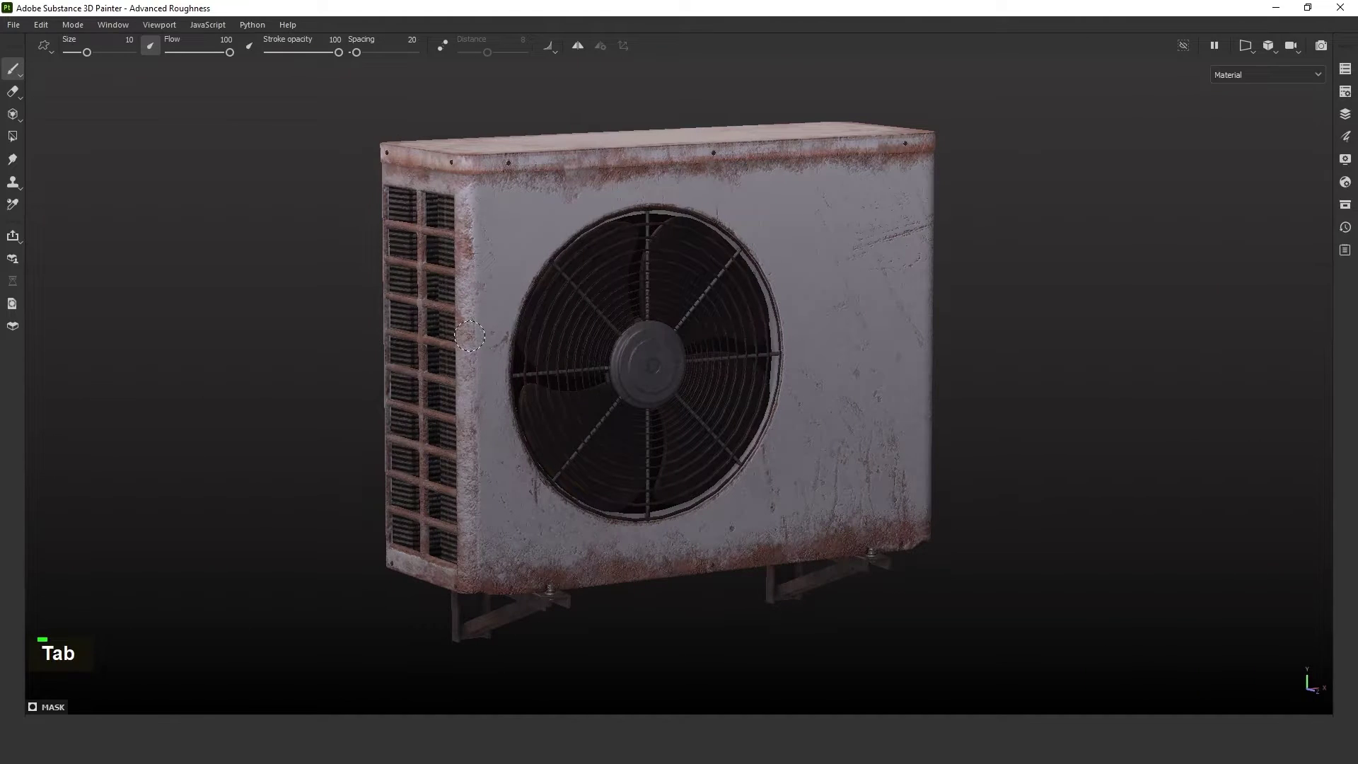
{"action": "mouse_move", "coordinate": [460, 333]}
{"action": "left_mouse_down", "text": "alt"}
{"action": "mouse_move", "coordinate": [495, 388]}
{"action": "mouse_move", "coordinate": [593, 356]}
{"action": "left_mouse_up", "text": "alt"}
{"action": "key", "text": "Tab"}
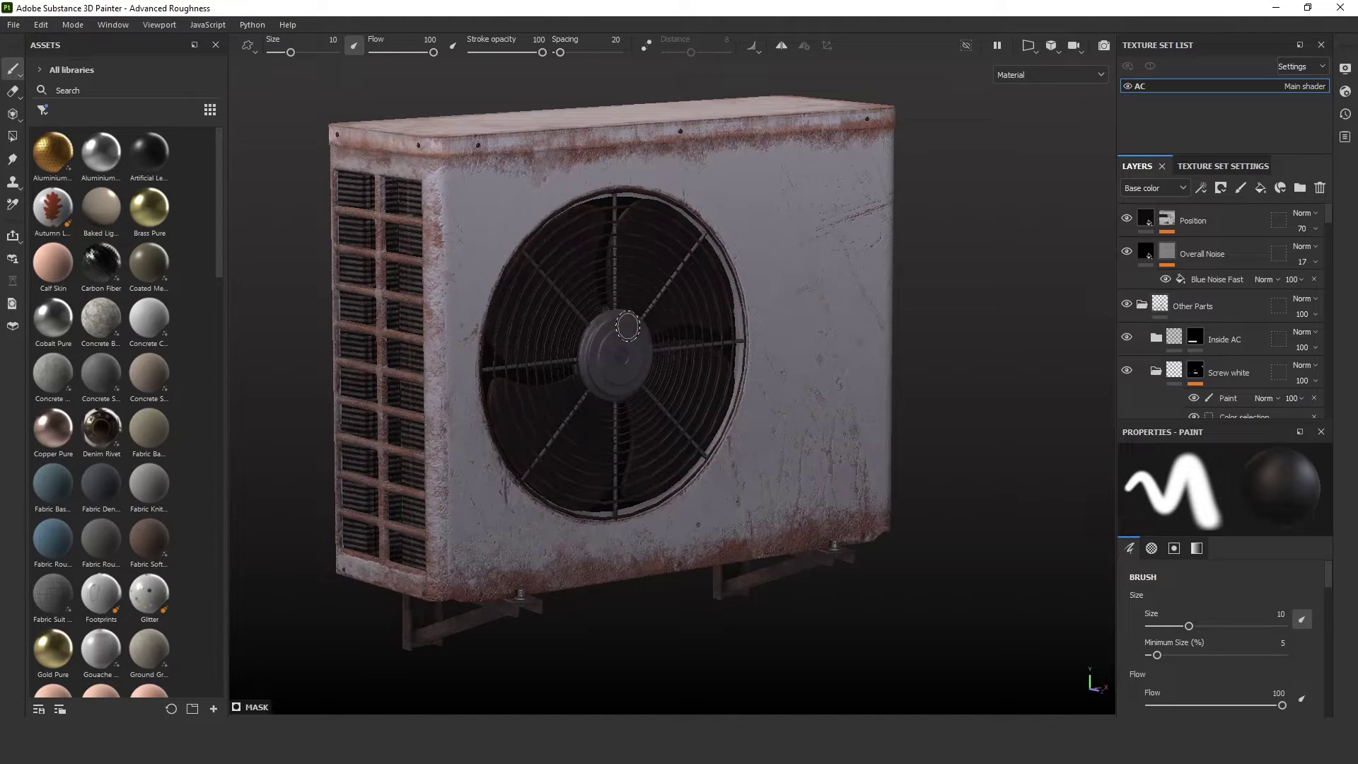
{"action": "left_click", "coordinate": [1014, 77]}
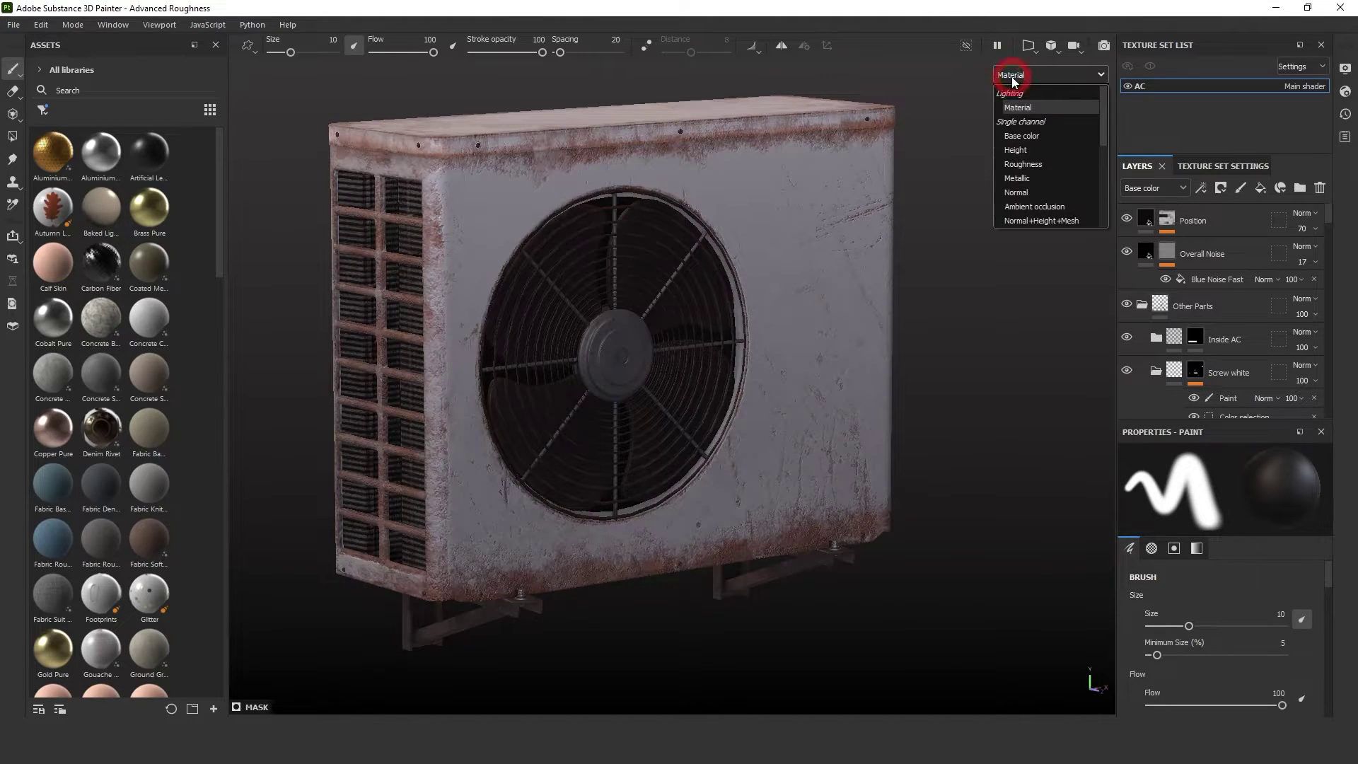
{"action": "left_click", "coordinate": [1022, 164]}
{"action": "left_click_drag", "start_coordinate": [625, 397], "coordinate": [531, 369], "text": "alt"}
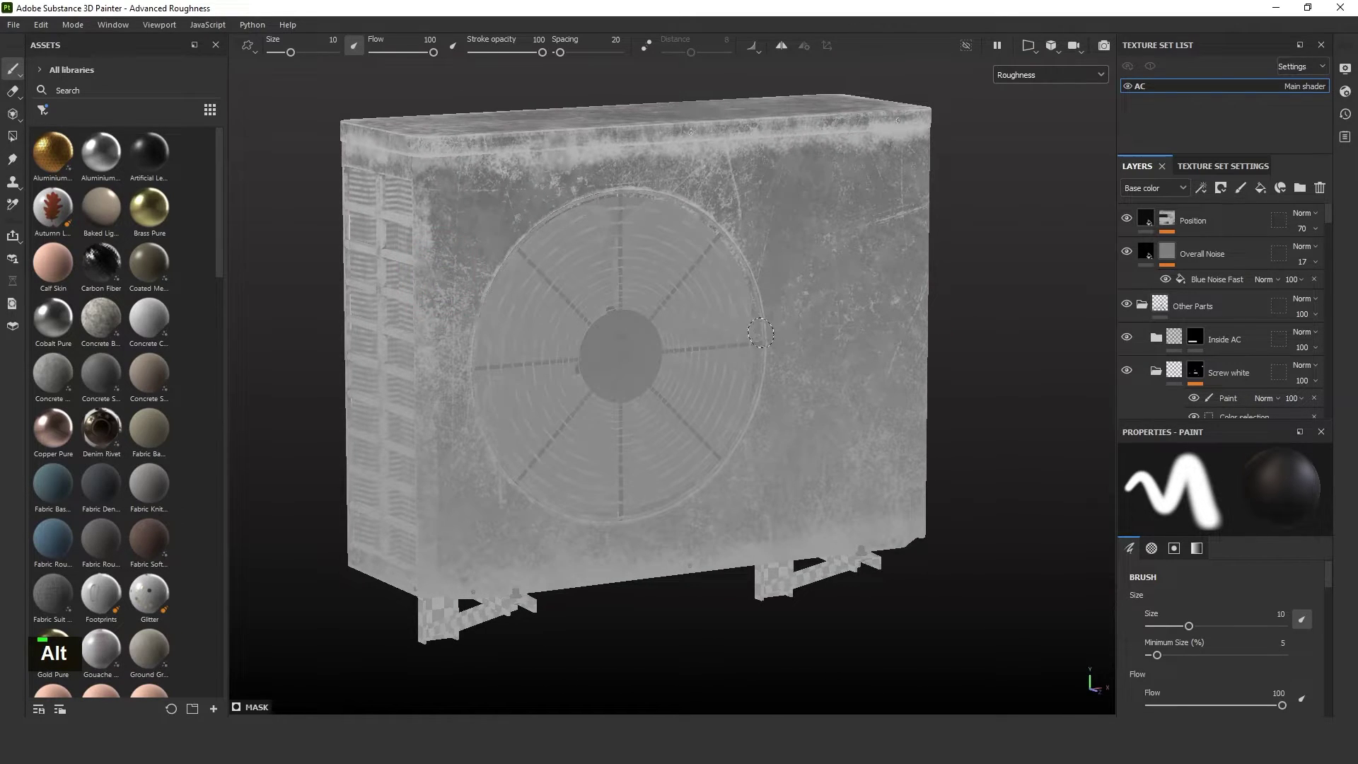
{"action": "scroll", "coordinate": [761, 333], "scroll_direction": "up", "scroll_amount": 2}
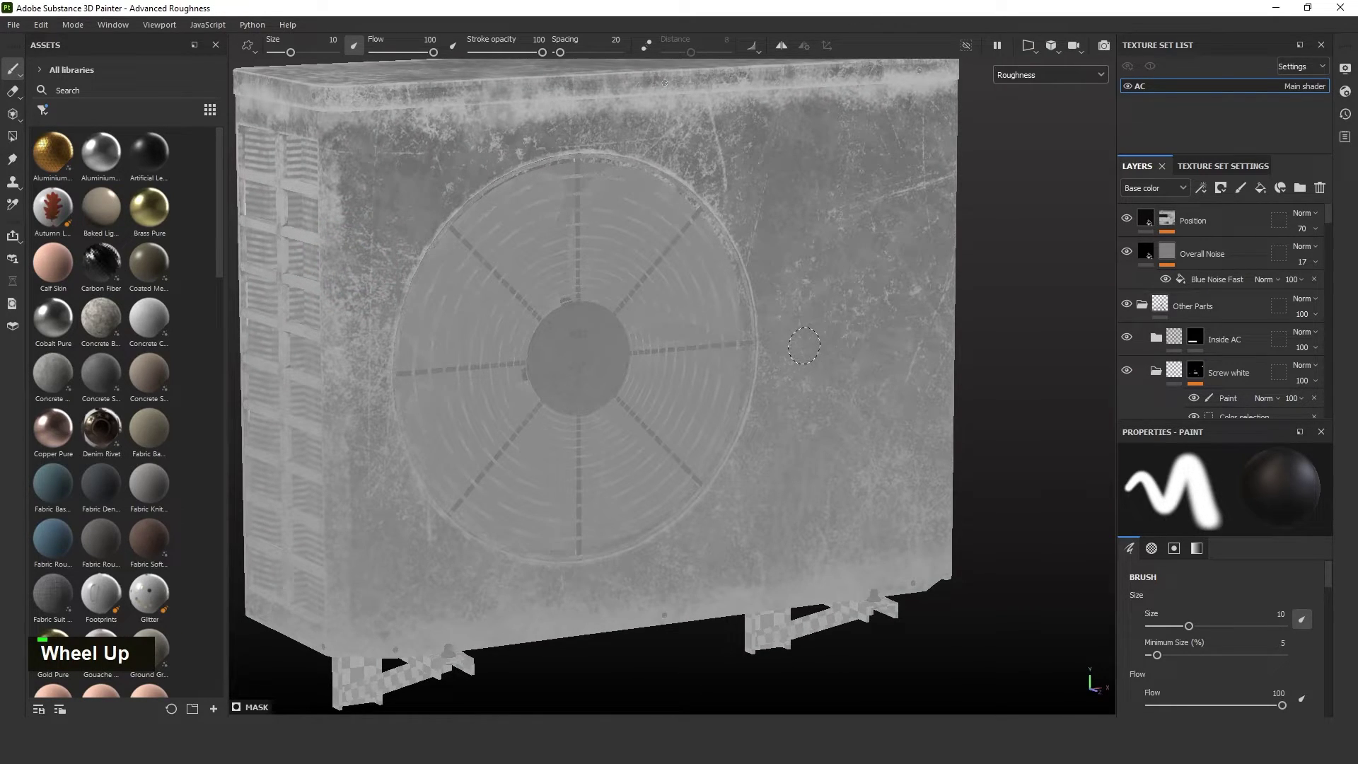
{"action": "key", "text": "m"}
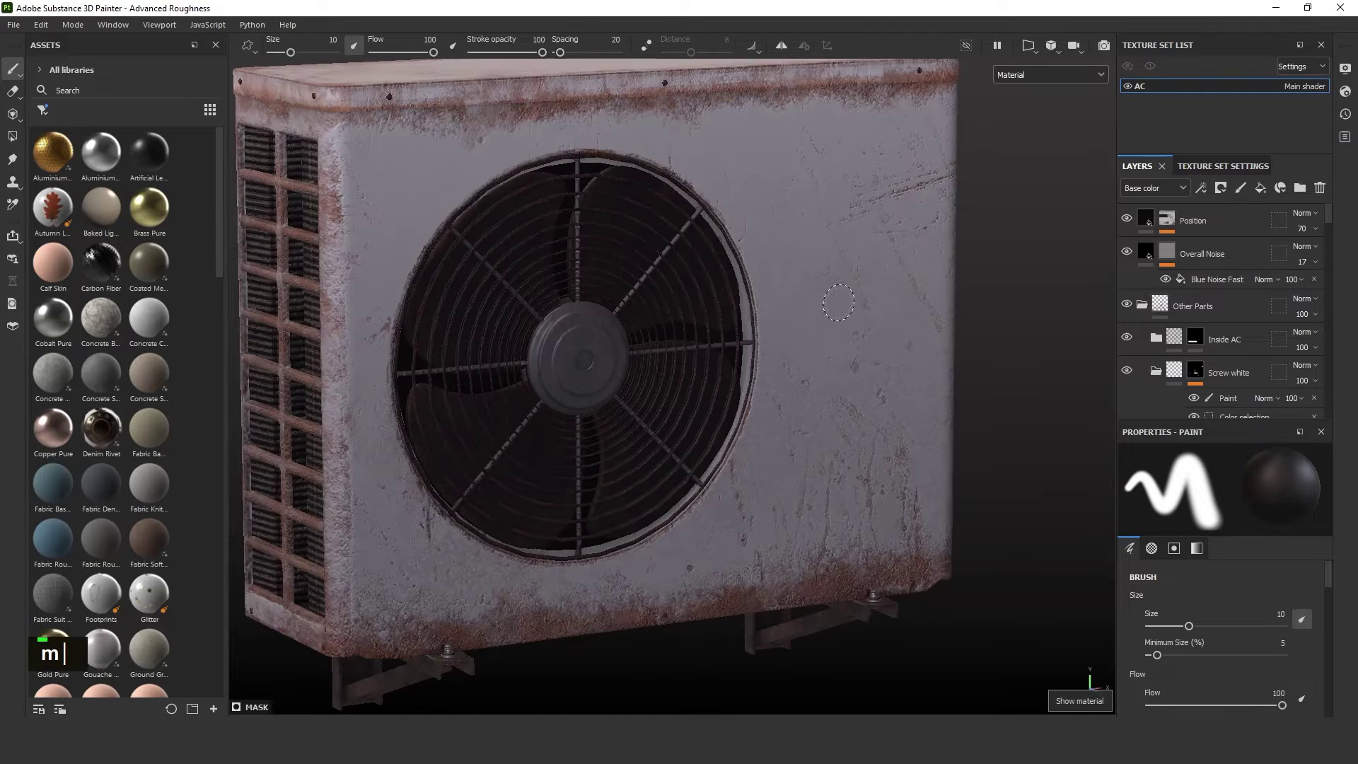
{"action": "scroll", "coordinate": [1103, 112], "scroll_direction": "down", "scroll_amount": 2}
Orbit the AC unit and rotate the environment lighting to brighten it.
{"action": "left_click_drag", "start_coordinate": [1103, 111], "coordinate": [864, 312], "text": "alt"}
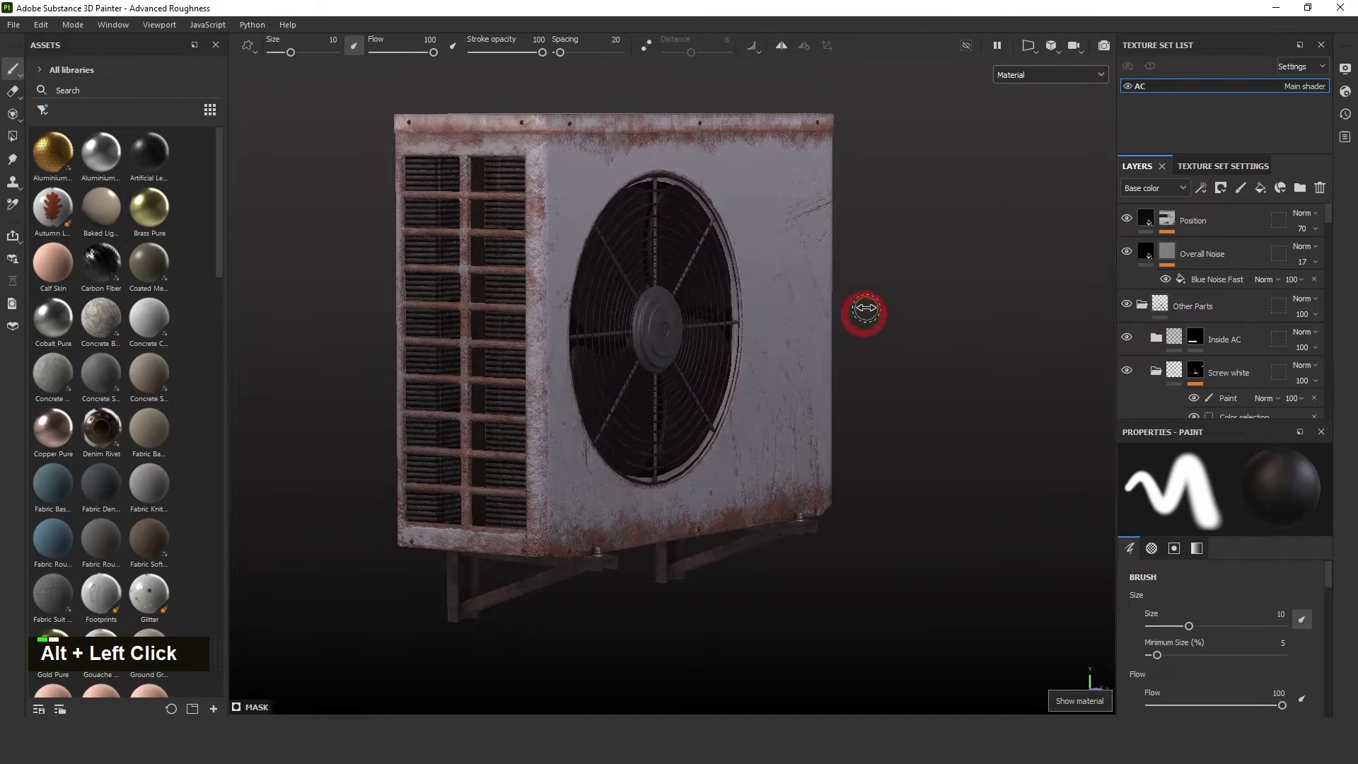
{"action": "right_click_drag", "start_coordinate": [863, 312], "coordinate": [637, 311], "text": "shift"}
{"action": "left_click_drag", "start_coordinate": [672, 308], "coordinate": [758, 307], "text": "alt"}
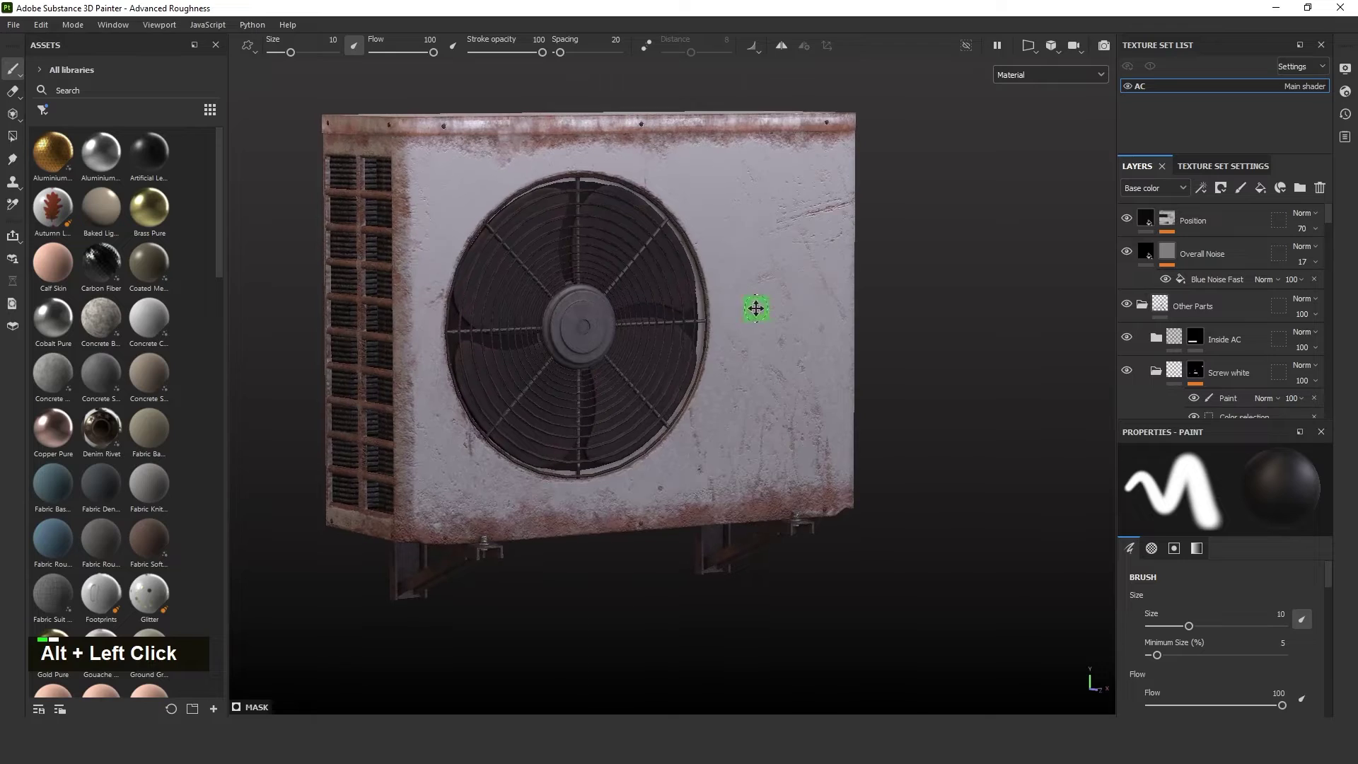
{"action": "middle_click_drag", "start_coordinate": [758, 306], "coordinate": [686, 389], "text": "alt"}
{"action": "scroll", "coordinate": [1251, 226], "scroll_direction": "up", "scroll_amount": 2}
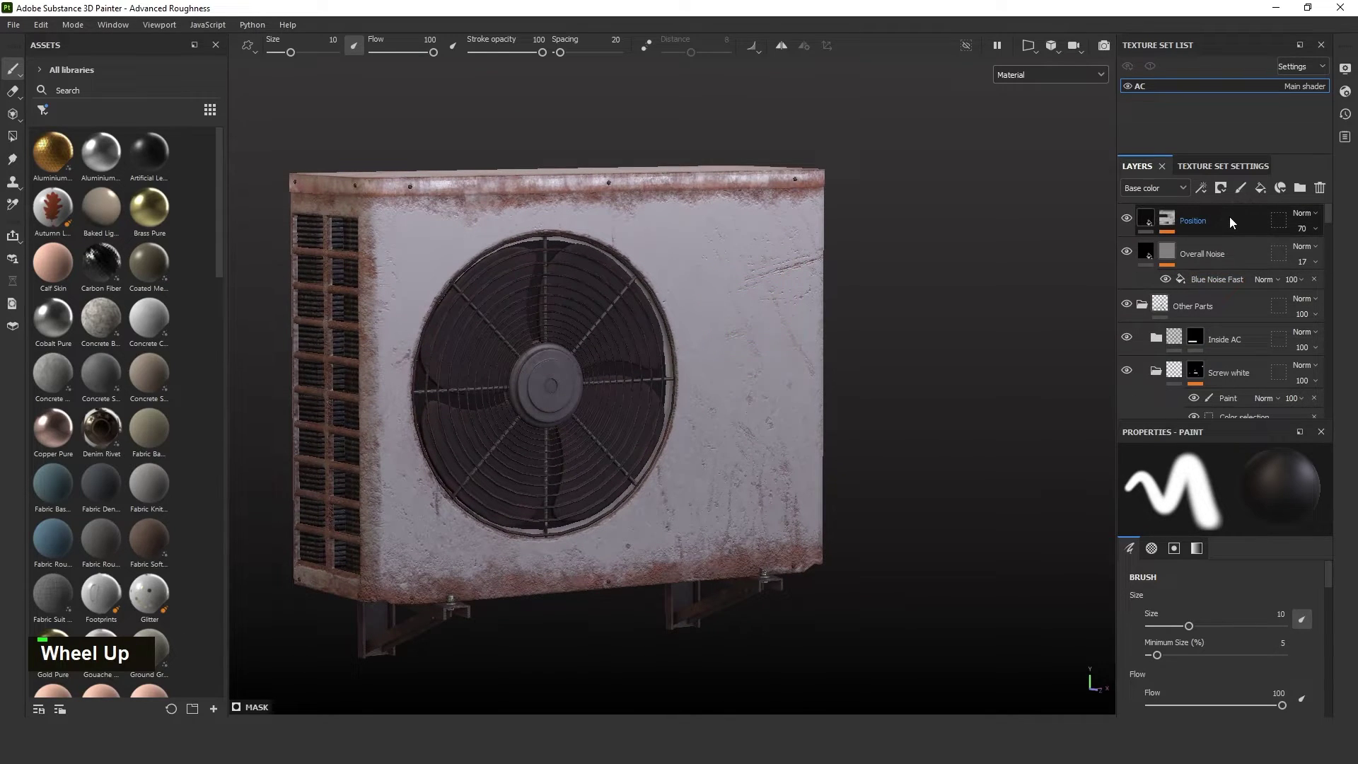
Add Fill layer 2 with a black mask containing a Paint effect.
{"action": "left_click", "coordinate": [1260, 189]}
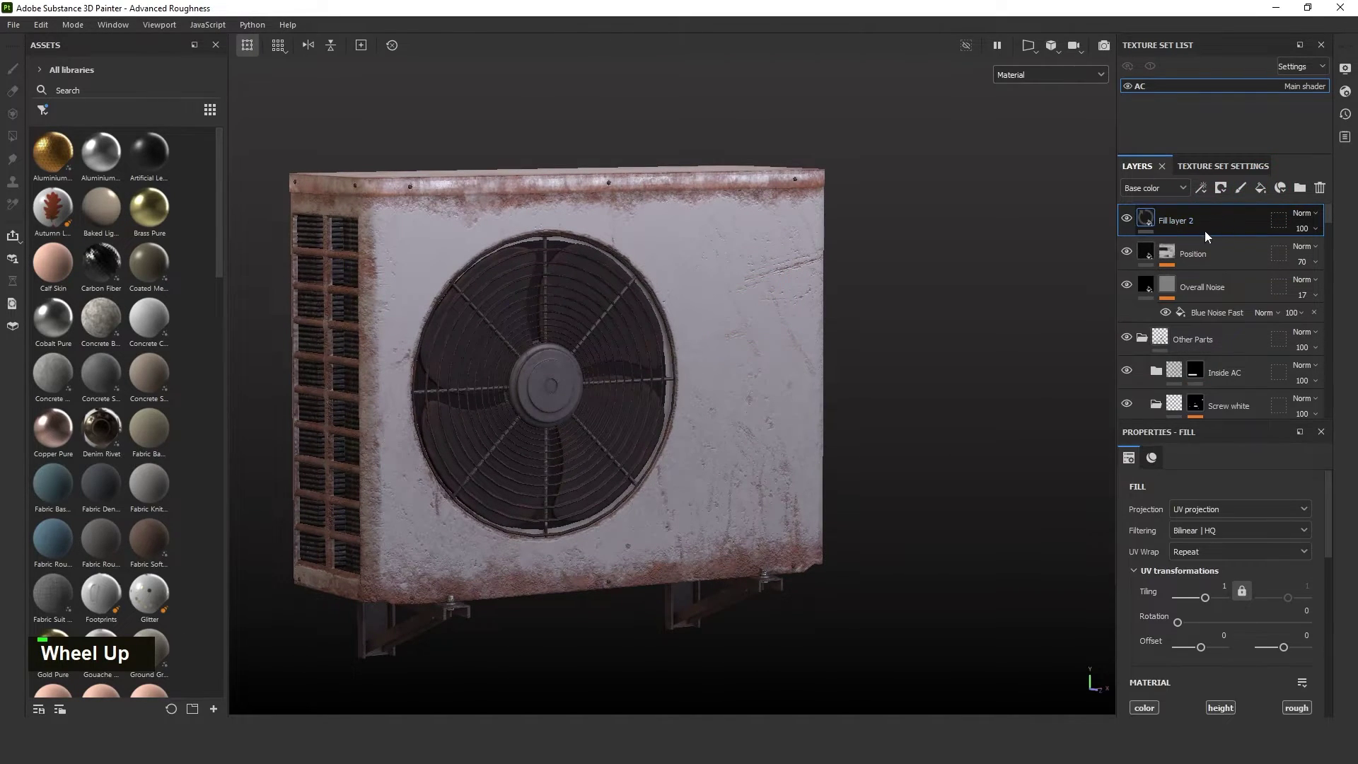
{"action": "right_click", "coordinate": [1208, 212]}
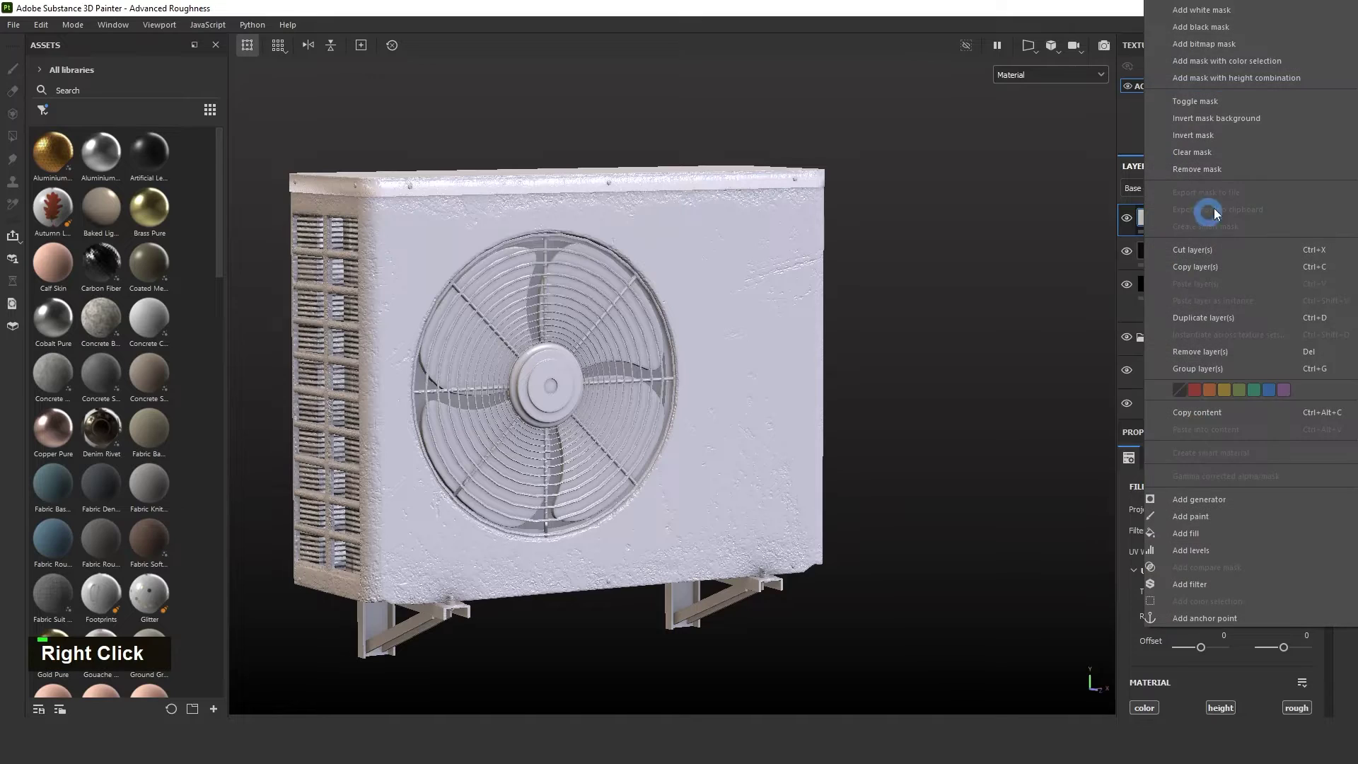
{"action": "left_click", "coordinate": [1208, 29]}
{"action": "right_click", "coordinate": [1169, 213]}
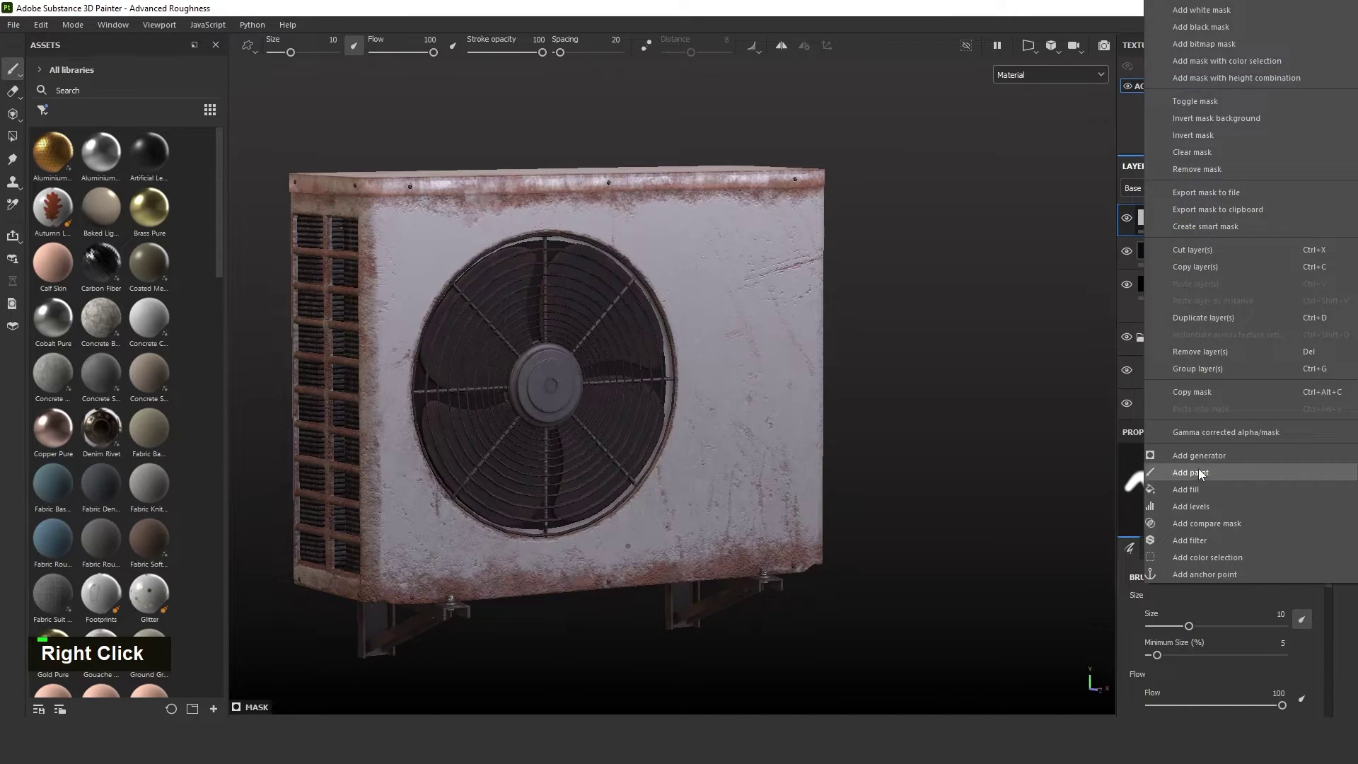
{"action": "left_click", "coordinate": [1196, 471]}
Lower Fill layer 2's roughness to about 0.1536.
{"action": "right_click", "coordinate": [1144, 225]}
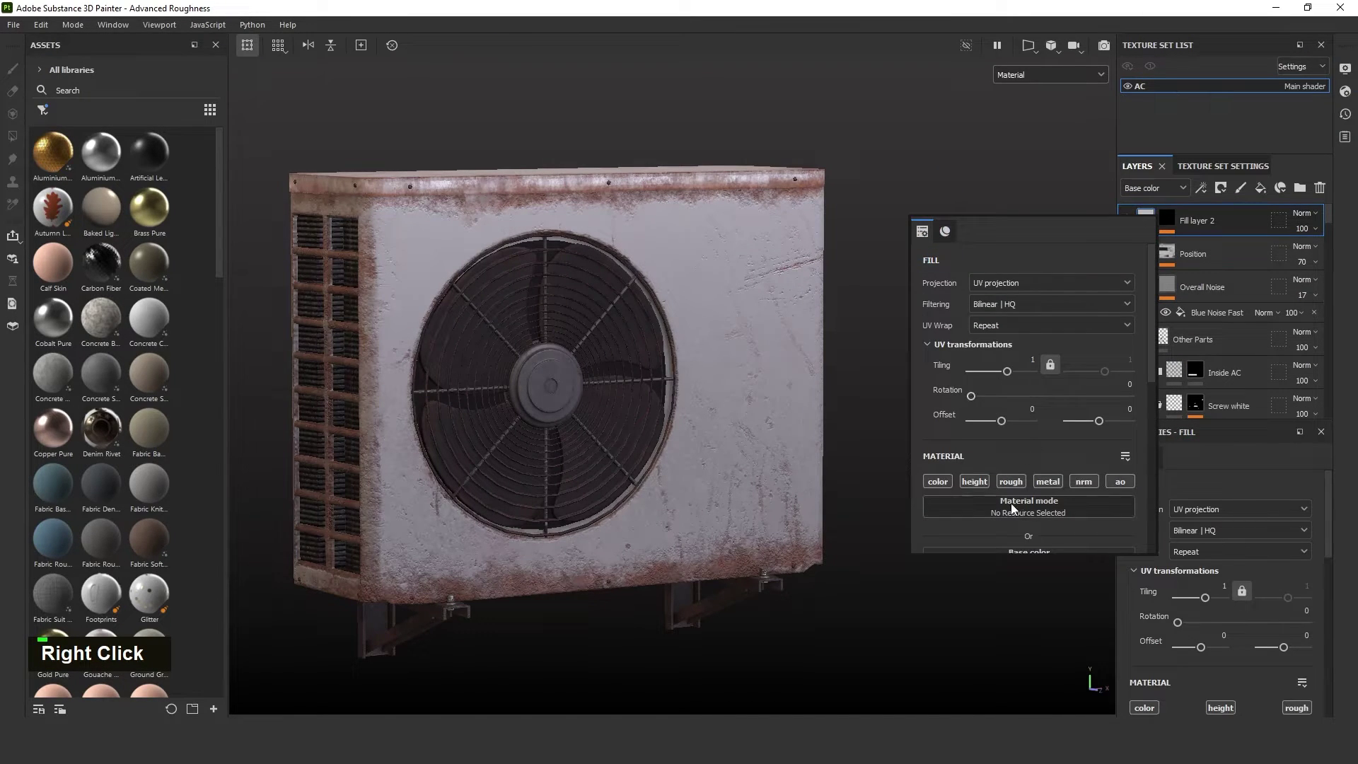
{"action": "scroll", "coordinate": [1022, 478], "scroll_direction": "down", "scroll_amount": 3}
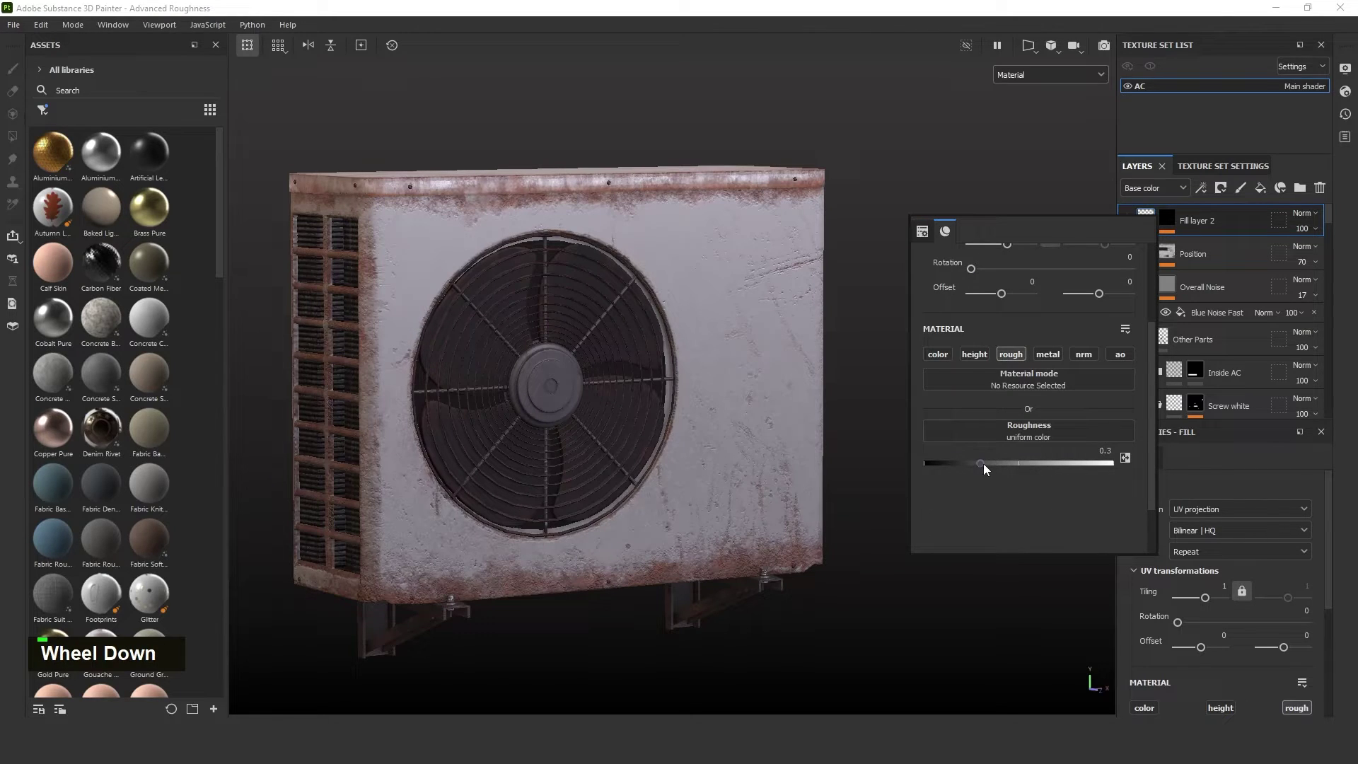
{"action": "left_click_drag", "start_coordinate": [982, 464], "coordinate": [952, 464]}
{"action": "scroll", "coordinate": [766, 290], "scroll_direction": "up", "scroll_amount": 3}
{"action": "scroll", "coordinate": [621, 355], "scroll_direction": "up", "scroll_amount": 2}
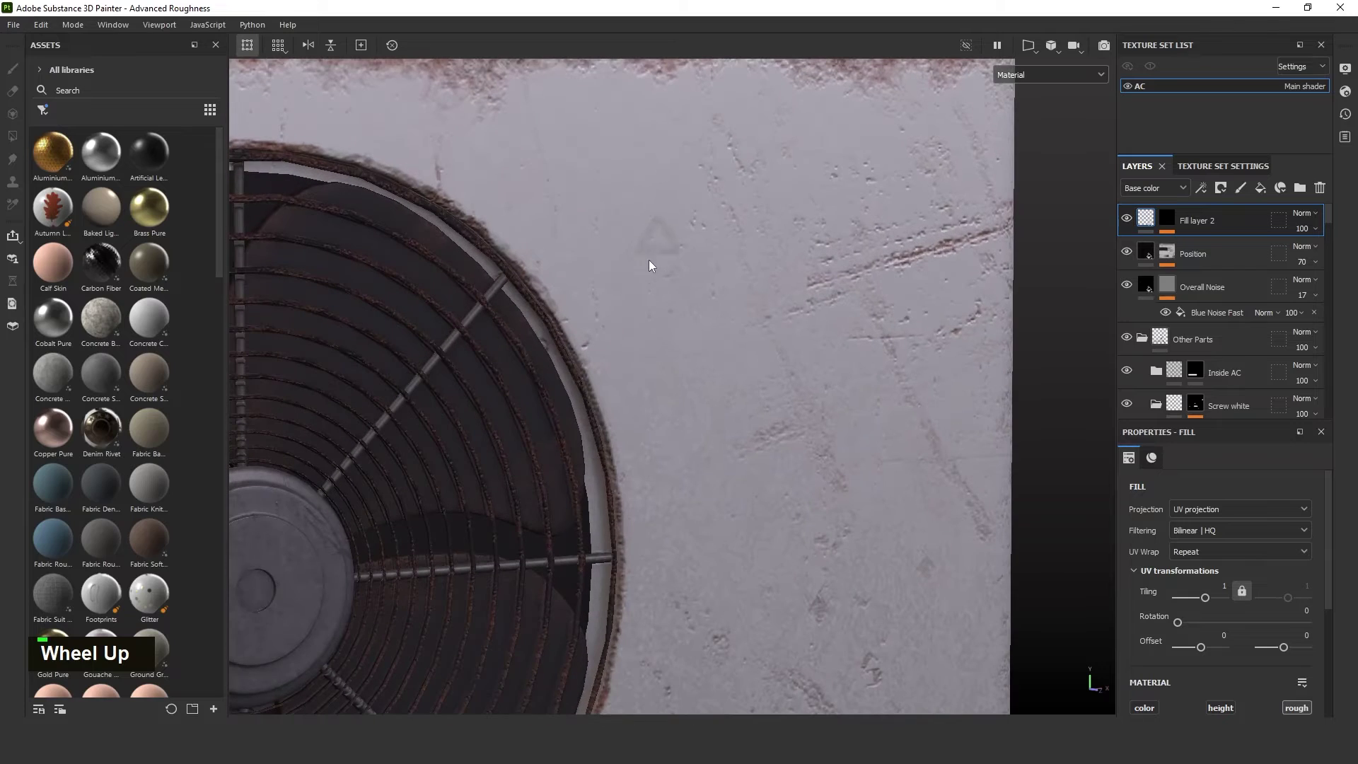
Add a paint effect to Fill layer 2's mask and filter the asset library to Brushes.
{"action": "left_click", "coordinate": [1203, 227], "text": "alt"}
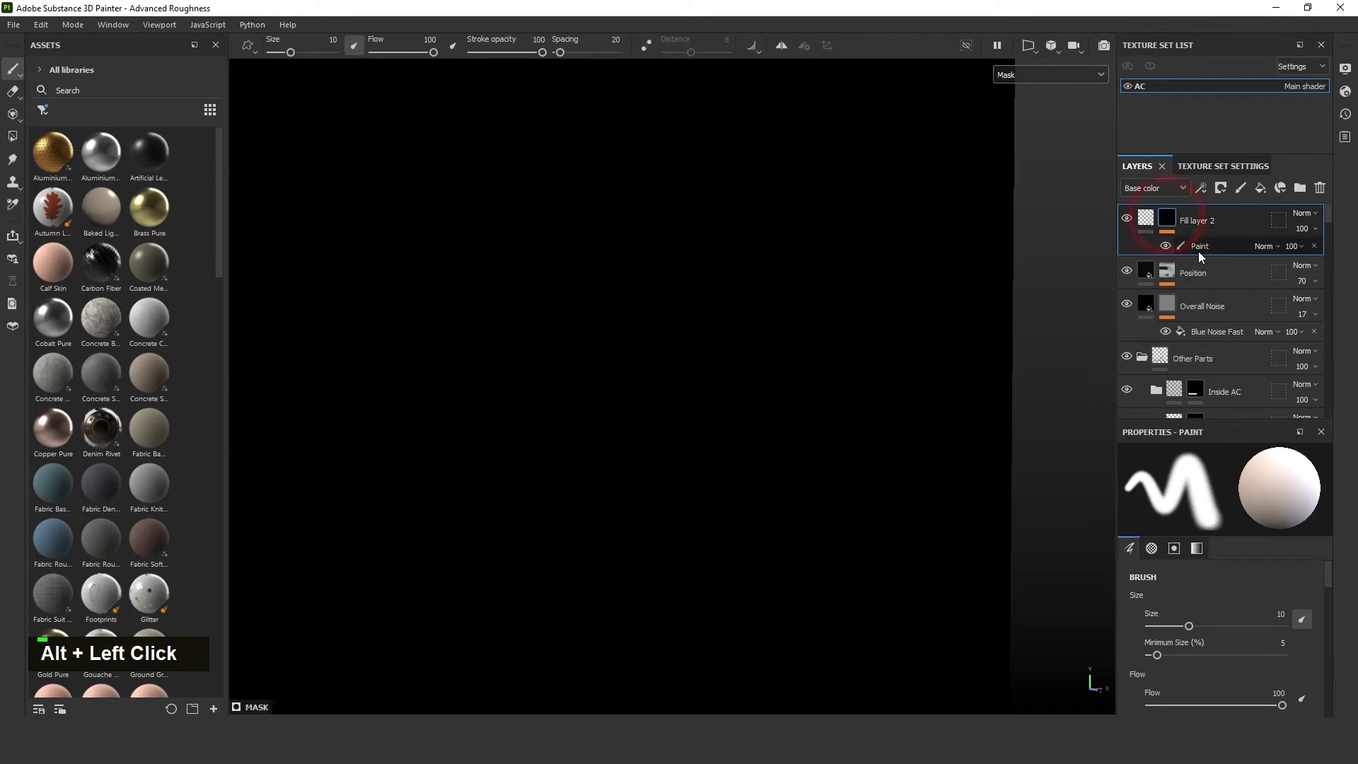
{"action": "left_click", "coordinate": [45, 108]}
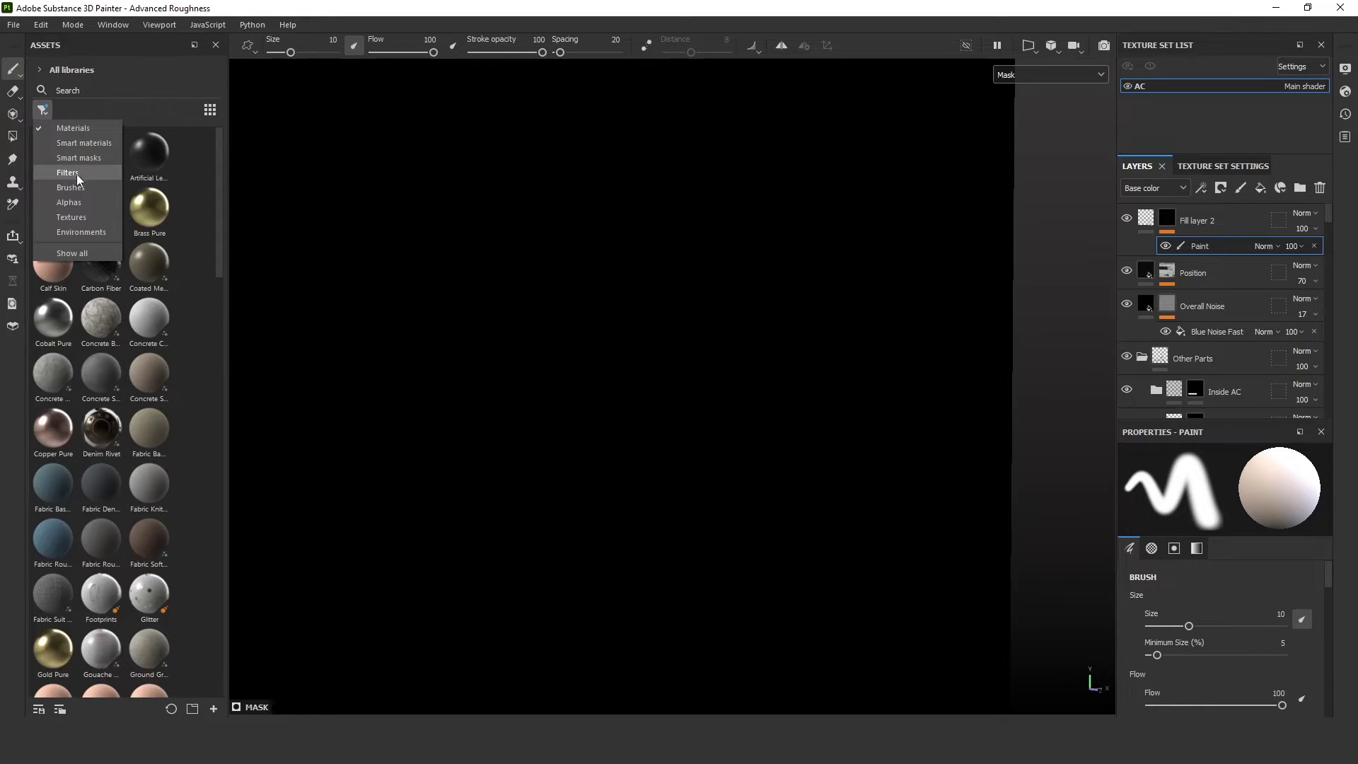
{"action": "left_click", "coordinate": [79, 203]}
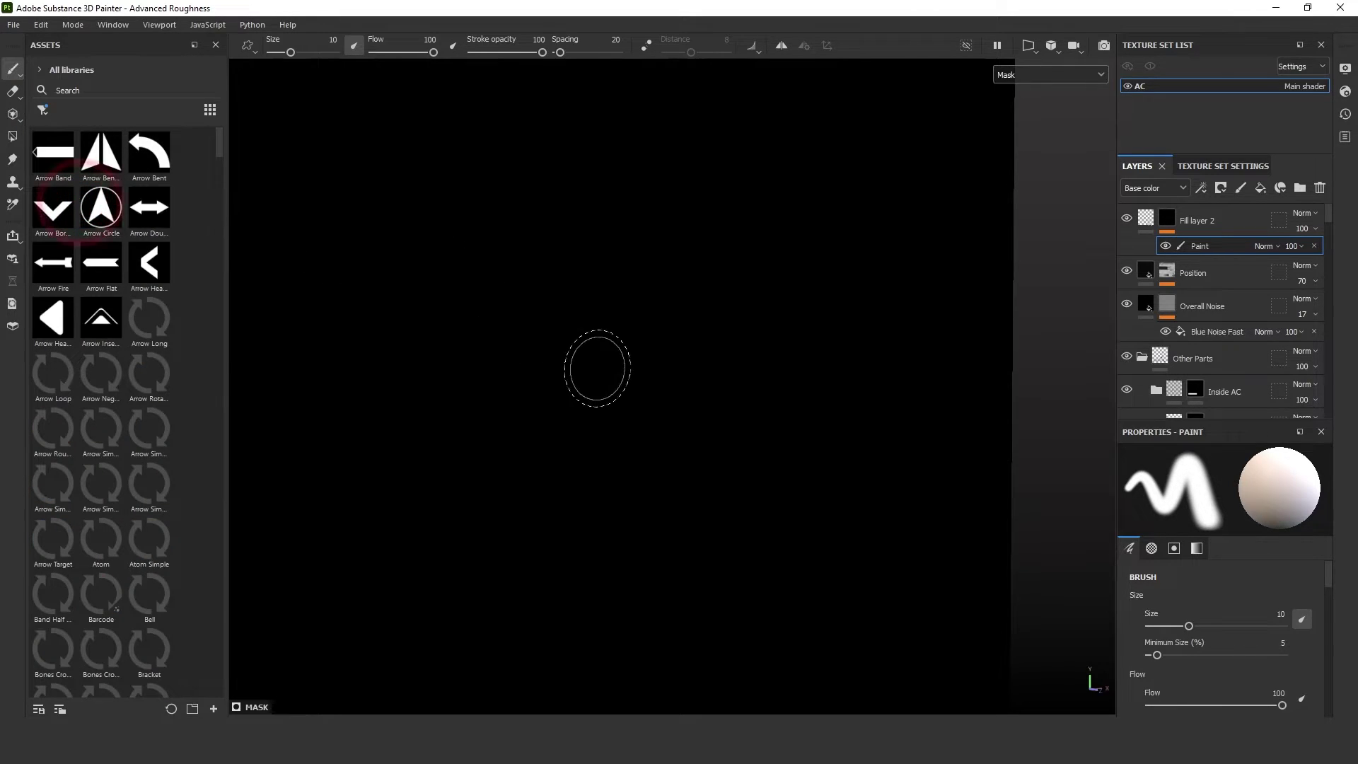
{"action": "left_click", "coordinate": [41, 112]}
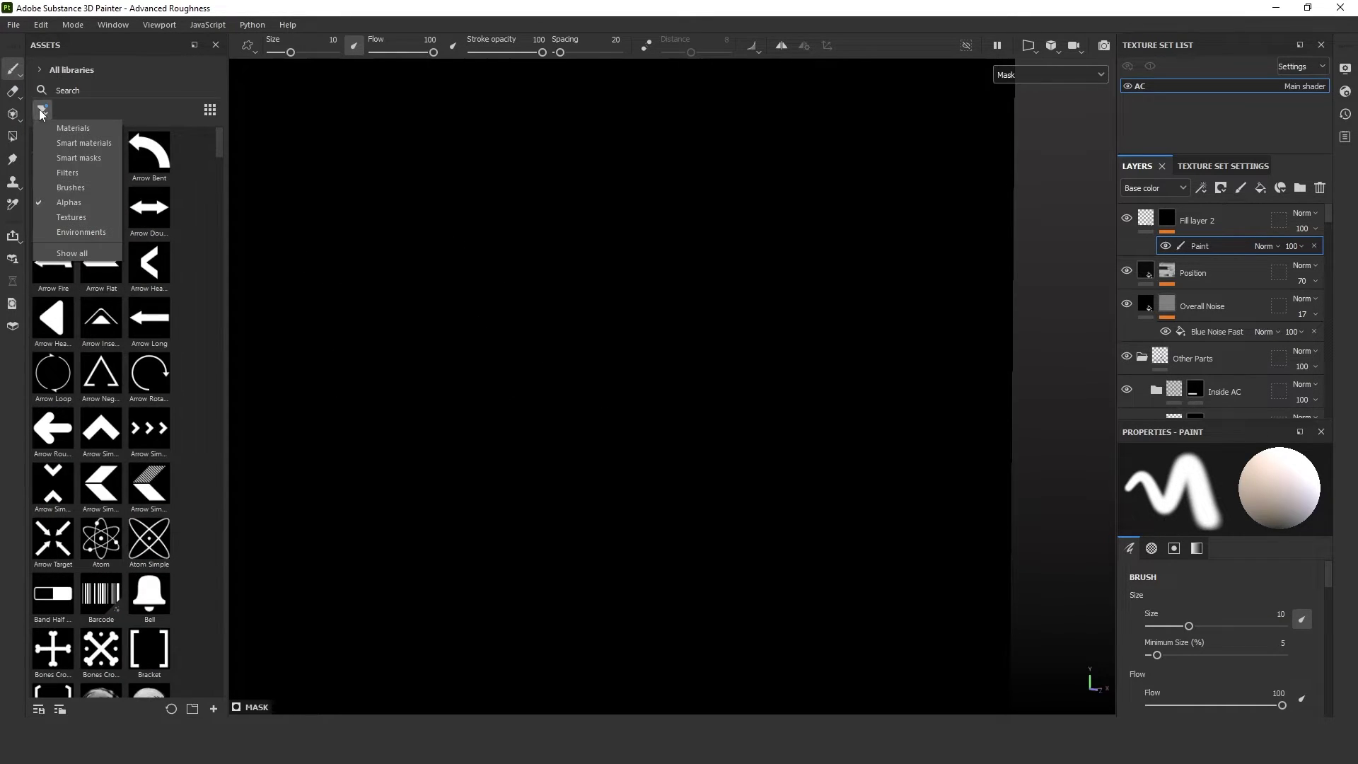
{"action": "left_click", "coordinate": [71, 192]}
Select a Kyle's grunge concept brush (size 33.18, spacing 23) and return to the material view.
{"action": "scroll", "coordinate": [118, 436], "scroll_direction": "down", "scroll_amount": 15}
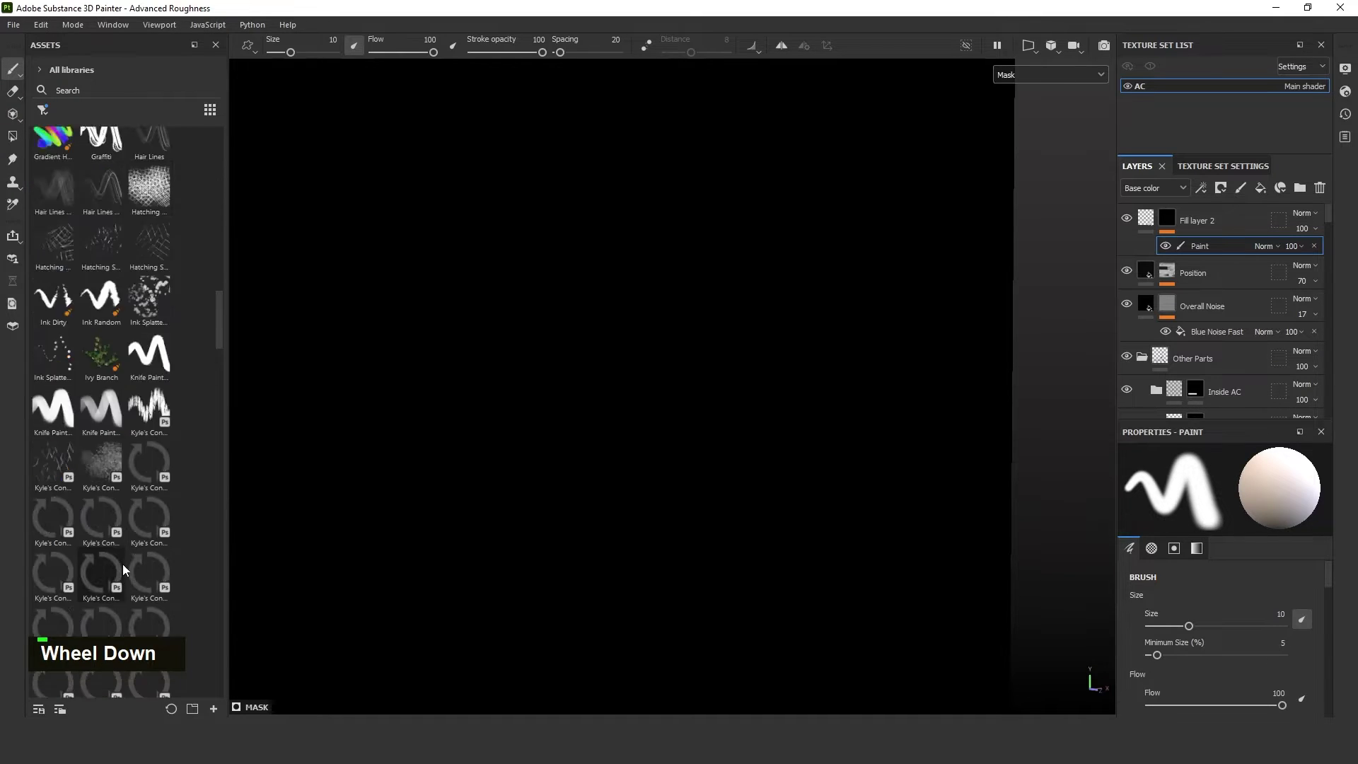
{"action": "scroll", "coordinate": [122, 563], "scroll_direction": "down", "scroll_amount": 3}
{"action": "left_click", "coordinate": [103, 502]}
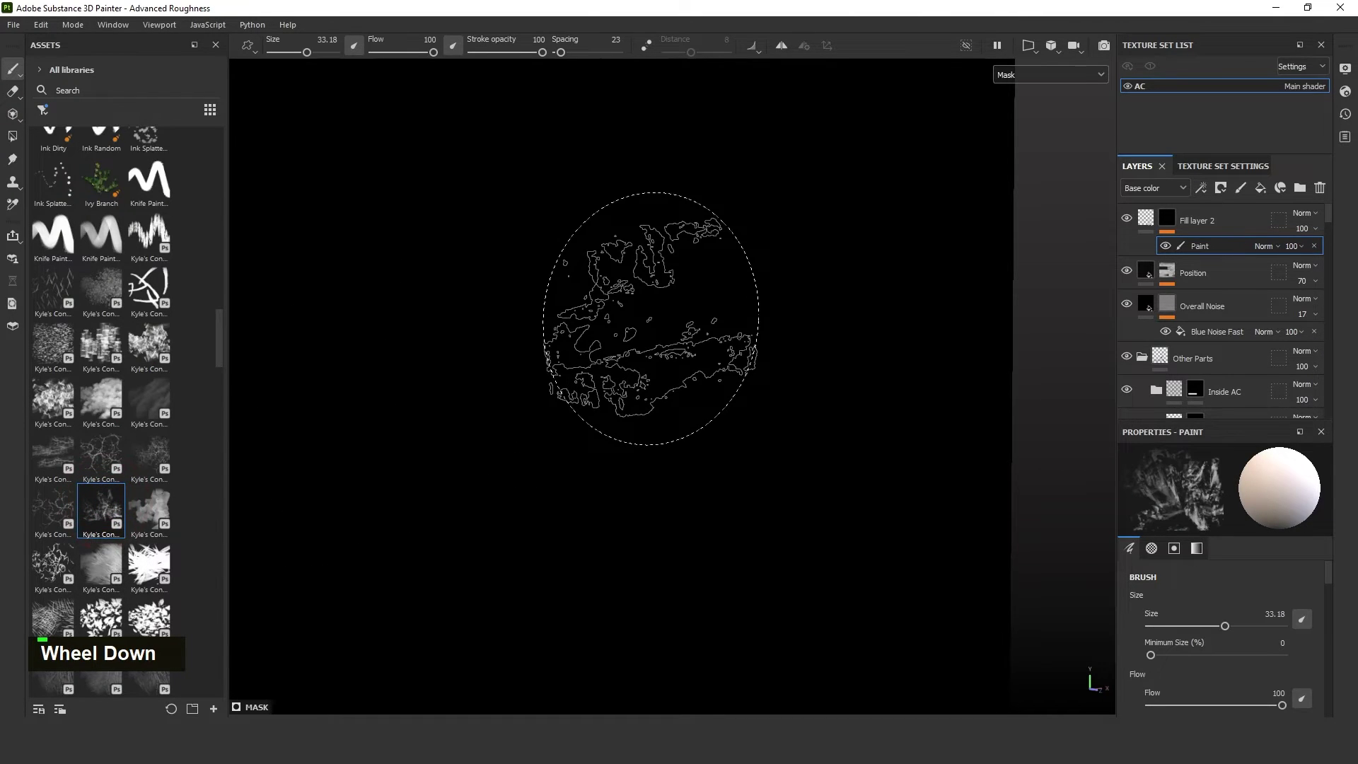
{"action": "key", "text": "m"}
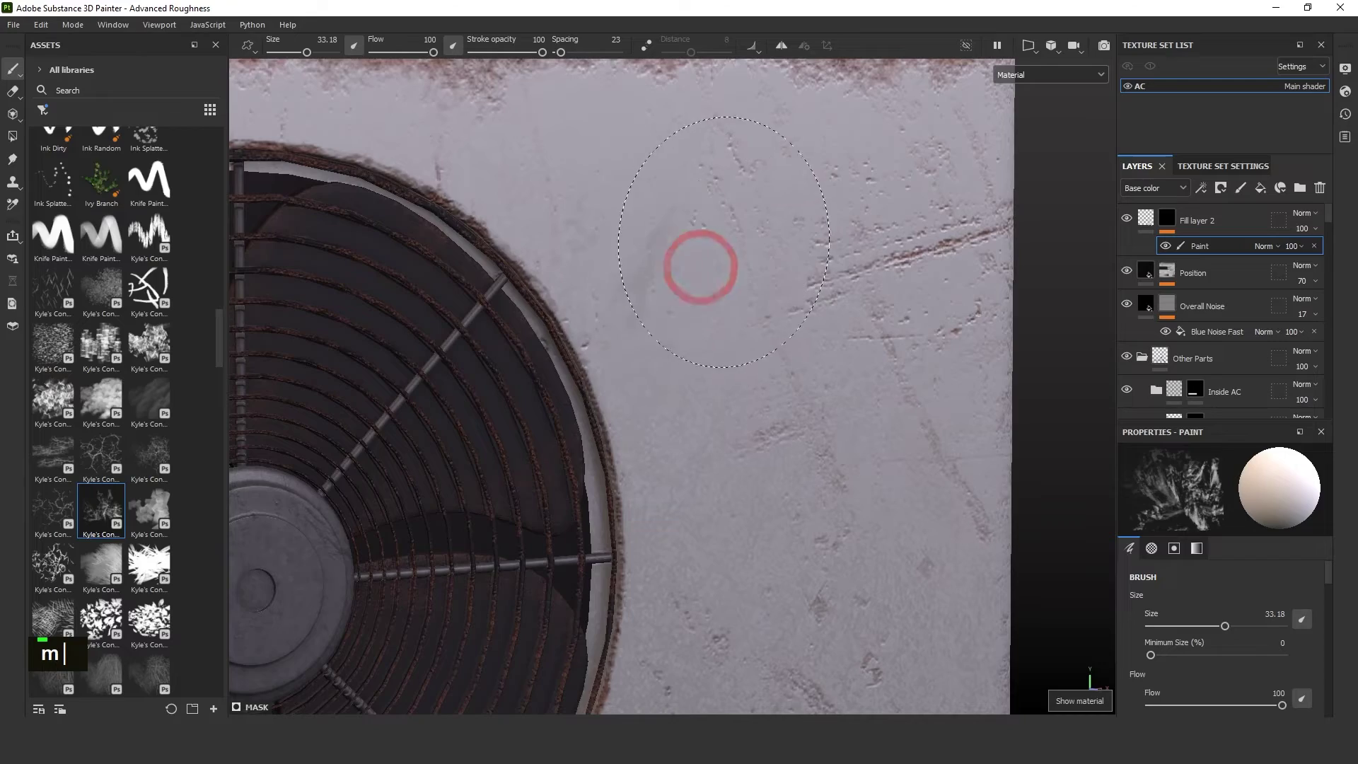
Orbit to the upper front panel, toggle Fill layer 2 to compare, and view its mask alone.
{"action": "scroll", "coordinate": [697, 283], "scroll_direction": "up", "scroll_amount": 2}
{"action": "mouse_move", "coordinate": [683, 300]}
{"action": "left_mouse_down", "text": "alt"}
{"action": "mouse_move", "coordinate": [661, 318]}
{"action": "mouse_move", "coordinate": [630, 307]}
{"action": "mouse_move", "coordinate": [667, 306]}
{"action": "left_mouse_up", "text": "alt"}
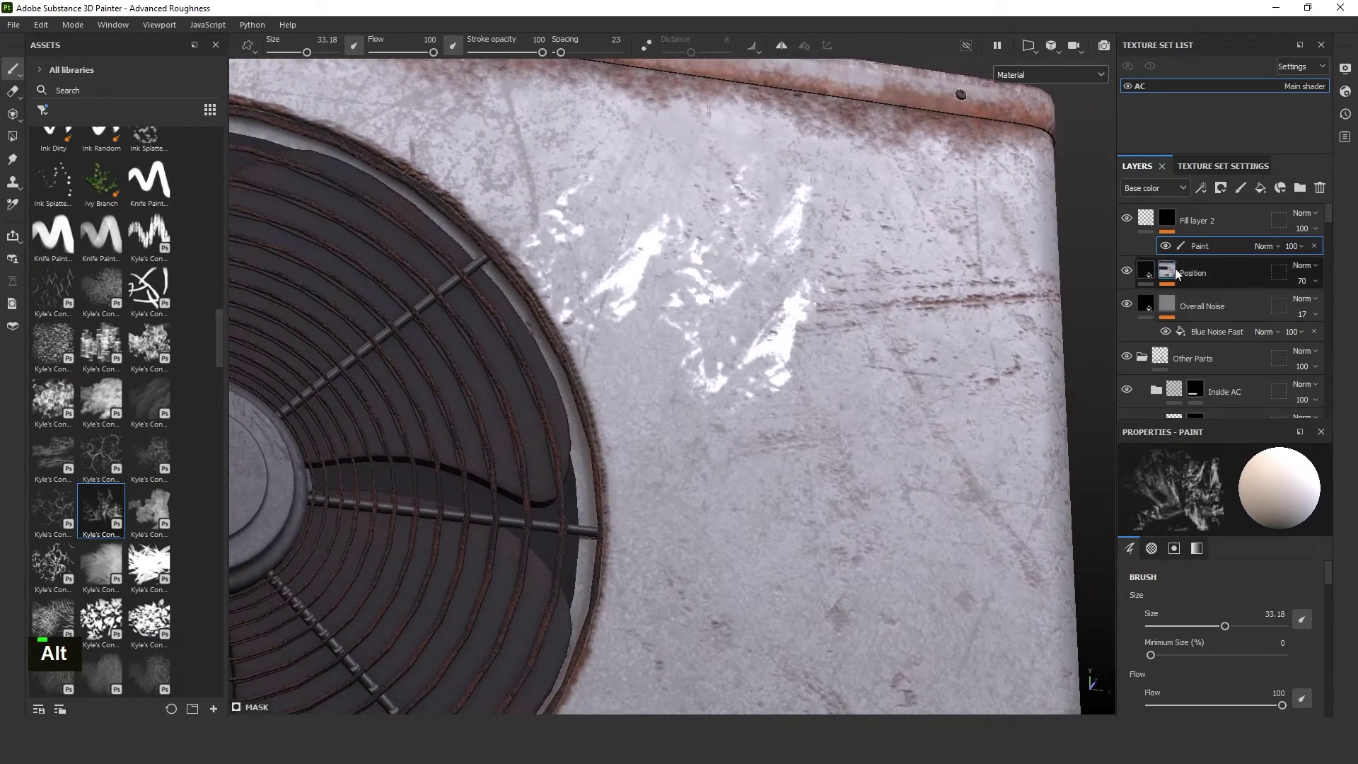
{"action": "double_click", "coordinate": [1128, 218]}
{"action": "left_click", "coordinate": [1169, 220], "text": "alt"}
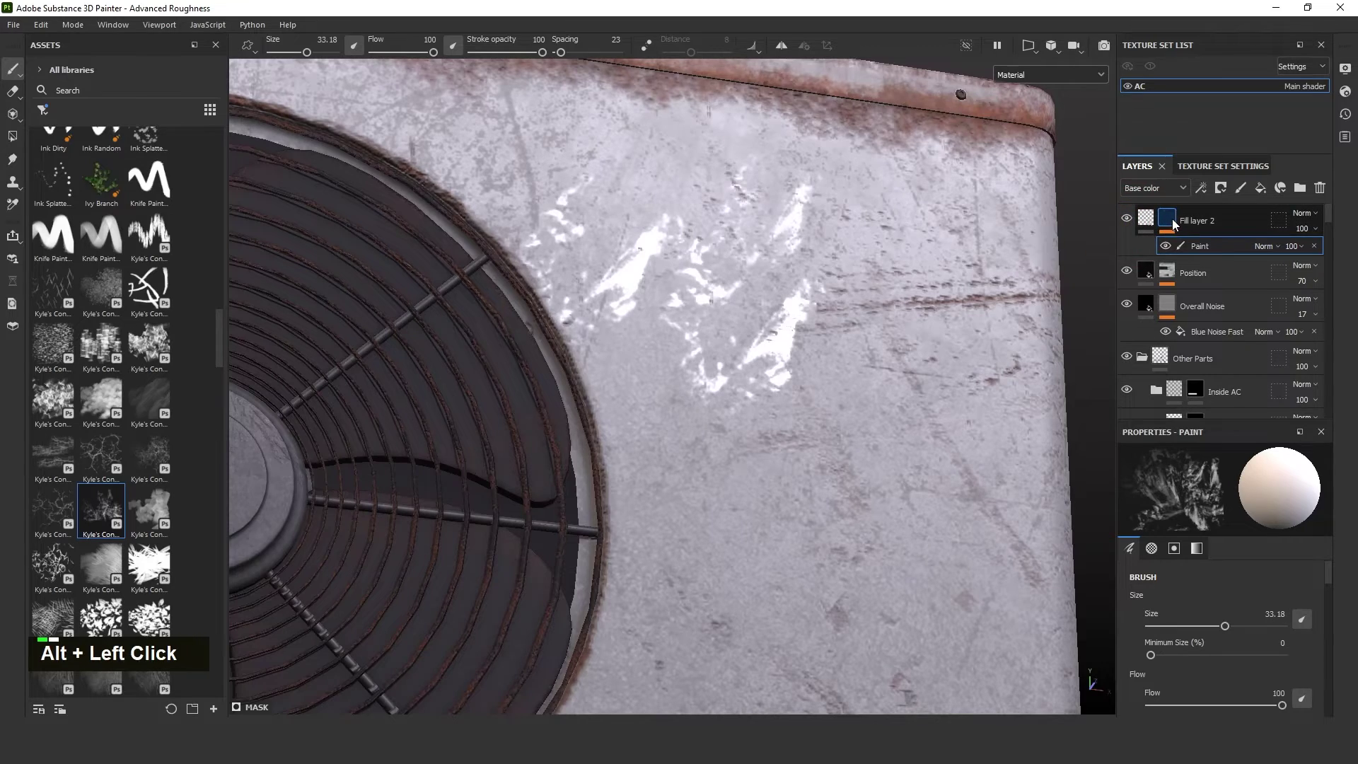
Inspect the mask around the unit, undo the last stroke, and return to the material view.
{"action": "scroll", "coordinate": [728, 379], "scroll_direction": "down", "scroll_amount": 5}
{"action": "left_click_drag", "start_coordinate": [721, 490], "coordinate": [703, 541], "text": "alt"}
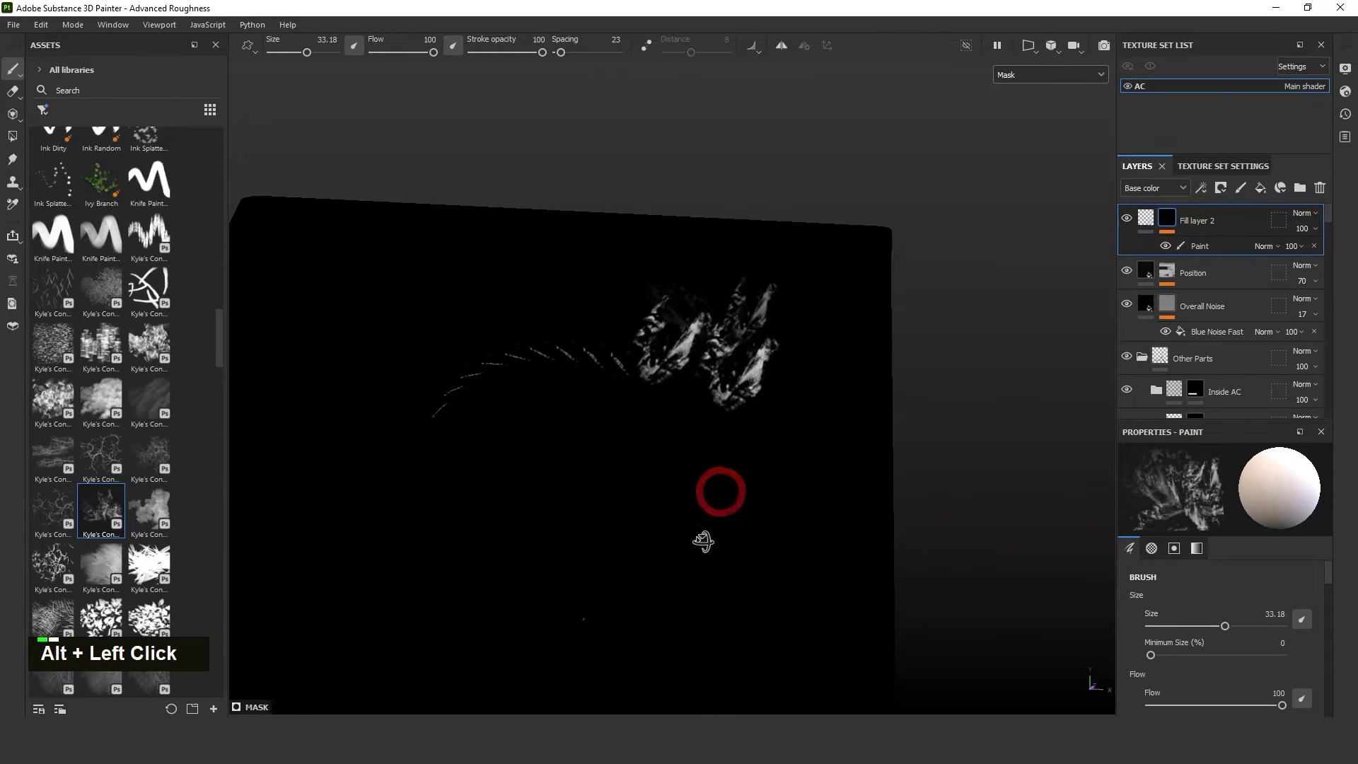
{"action": "key", "text": "ctrl+z"}
{"action": "scroll", "coordinate": [746, 455], "scroll_direction": "up", "scroll_amount": 4}
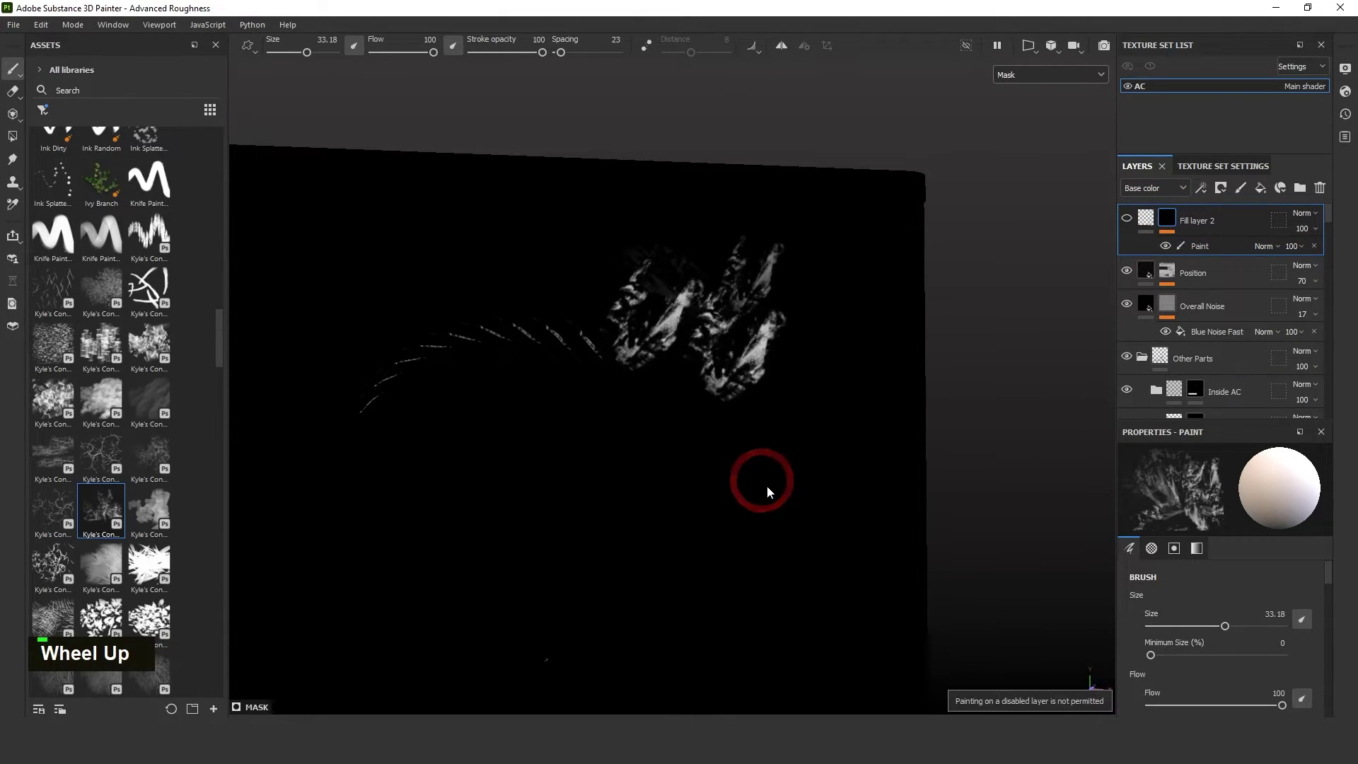
{"action": "key", "text": "m"}
{"action": "mouse_move", "coordinate": [713, 352]}
{"action": "left_mouse_down", "text": "alt"}
{"action": "mouse_move", "coordinate": [770, 311]}
{"action": "mouse_move", "coordinate": [766, 295]}
{"action": "left_mouse_up", "text": "alt"}
Toggle Fill layer 2 to compare, check the Roughness channel, then return to the material view.
{"action": "left_click", "coordinate": [1126, 220]}
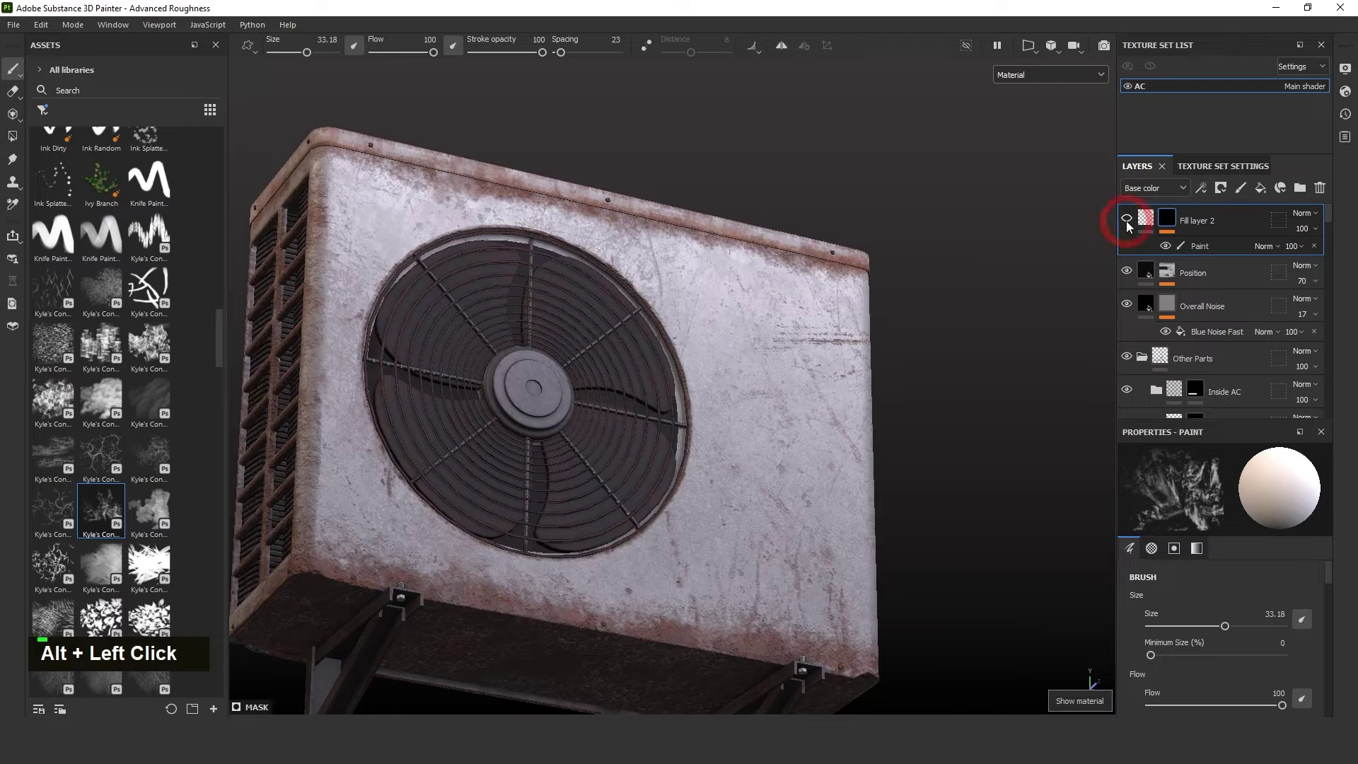
{"action": "left_click", "coordinate": [1126, 221]}
{"action": "left_click", "coordinate": [1039, 75]}
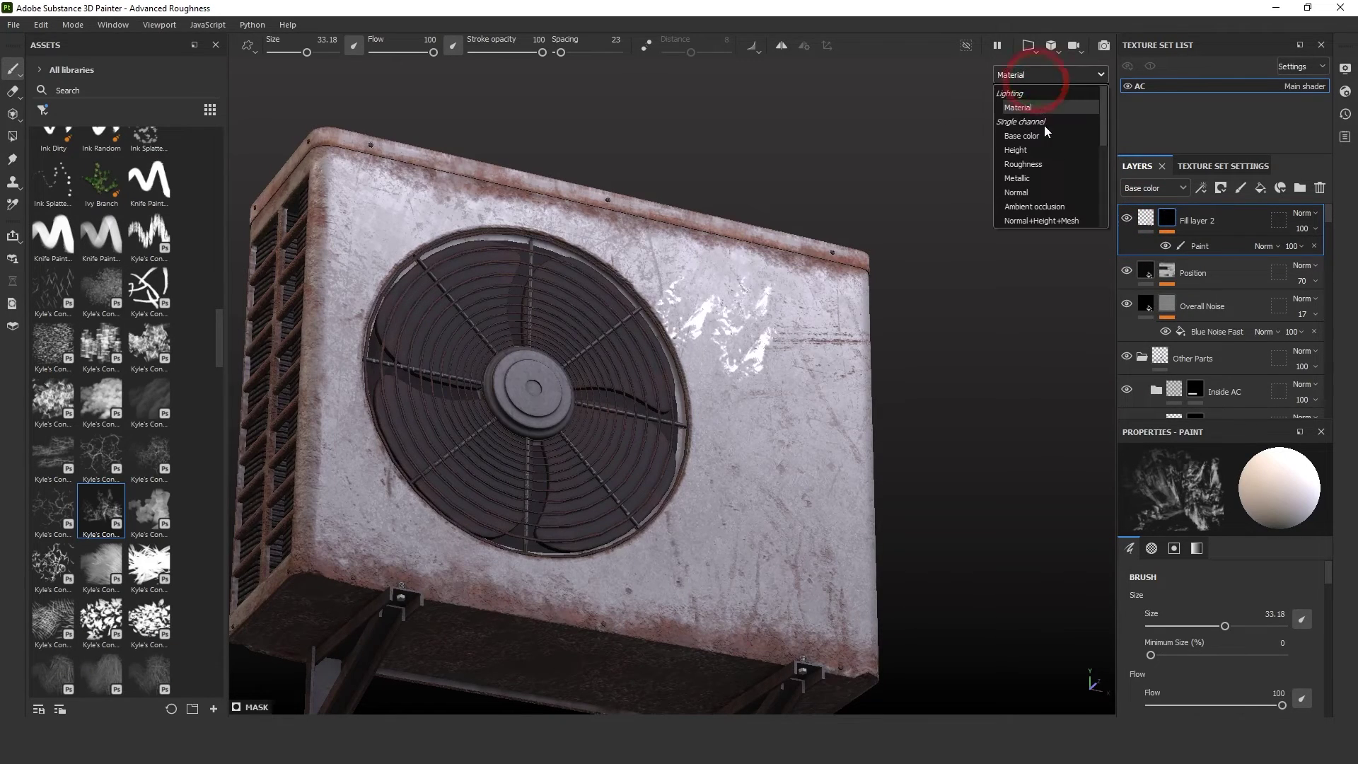
{"action": "left_click", "coordinate": [1041, 161]}
{"action": "scroll", "coordinate": [751, 338], "scroll_direction": "up", "scroll_amount": 5}
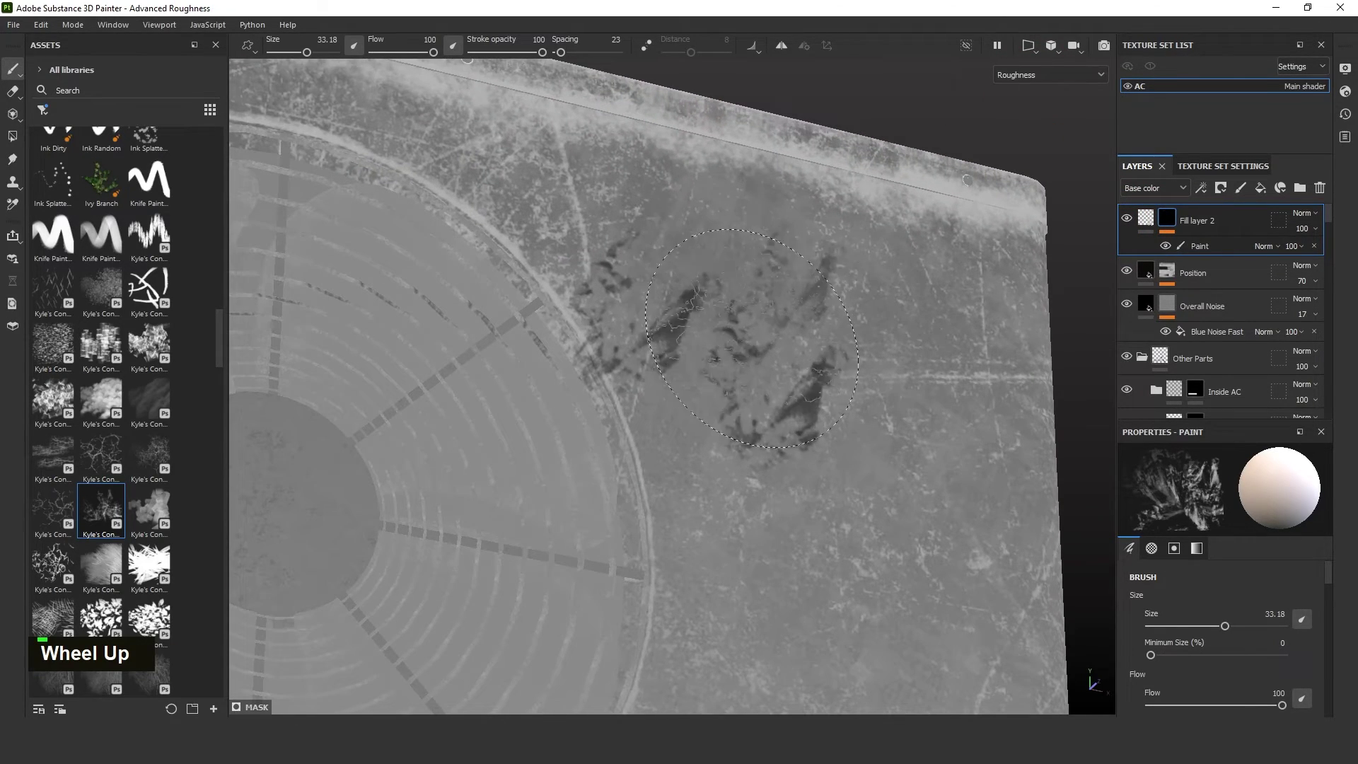
{"action": "key", "text": "m"}
Dab another glossy low-roughness patch near the front panel's top right.
{"action": "scroll", "coordinate": [775, 368], "scroll_direction": "down", "scroll_amount": 3}
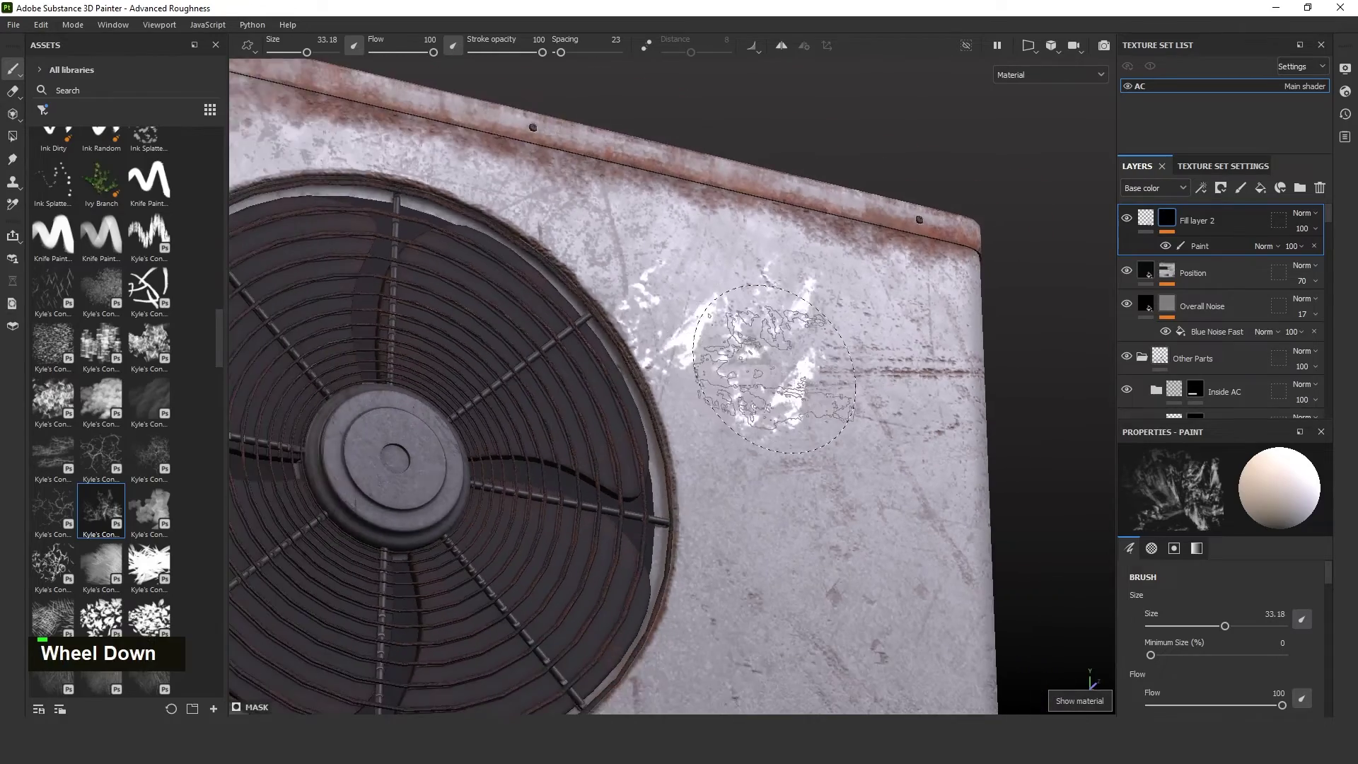
{"action": "left_click_drag", "start_coordinate": [774, 369], "coordinate": [766, 445], "text": "alt"}
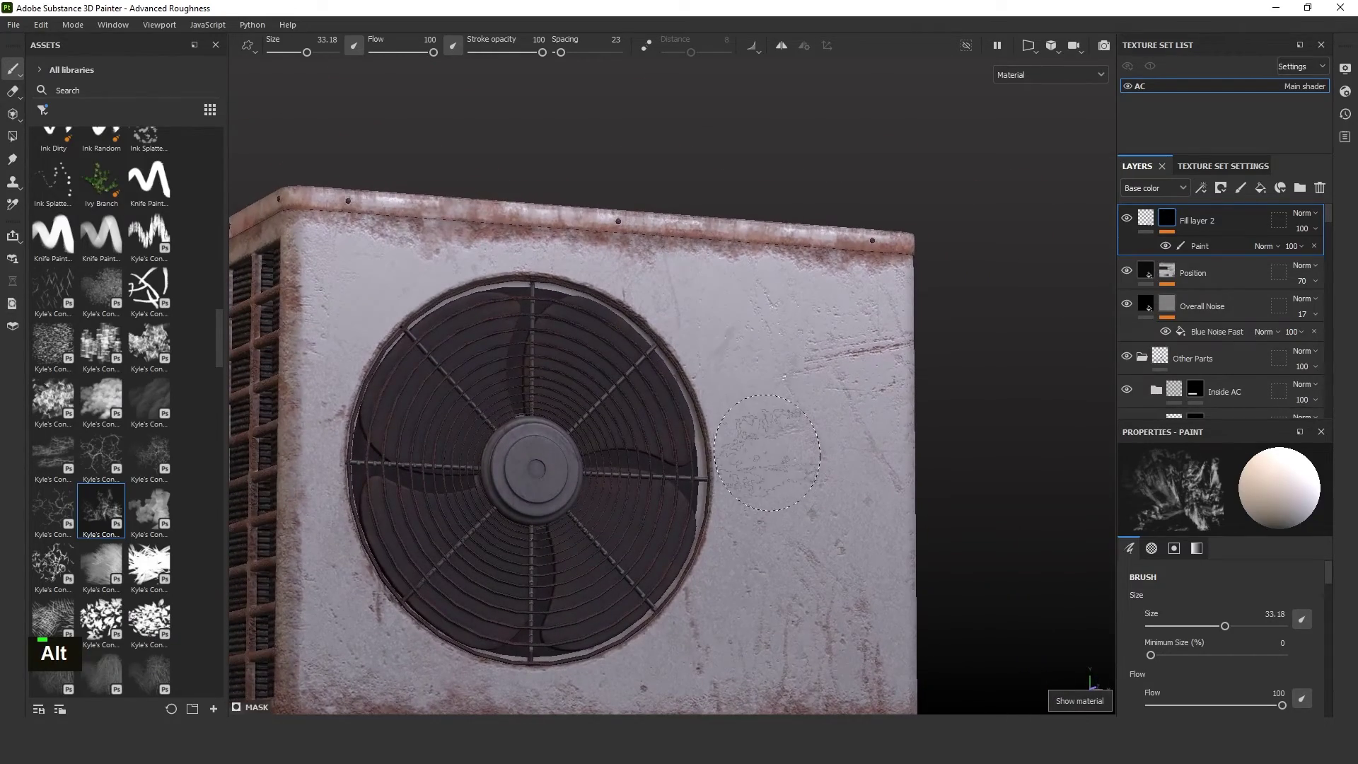
{"action": "double_click", "coordinate": [795, 464]}
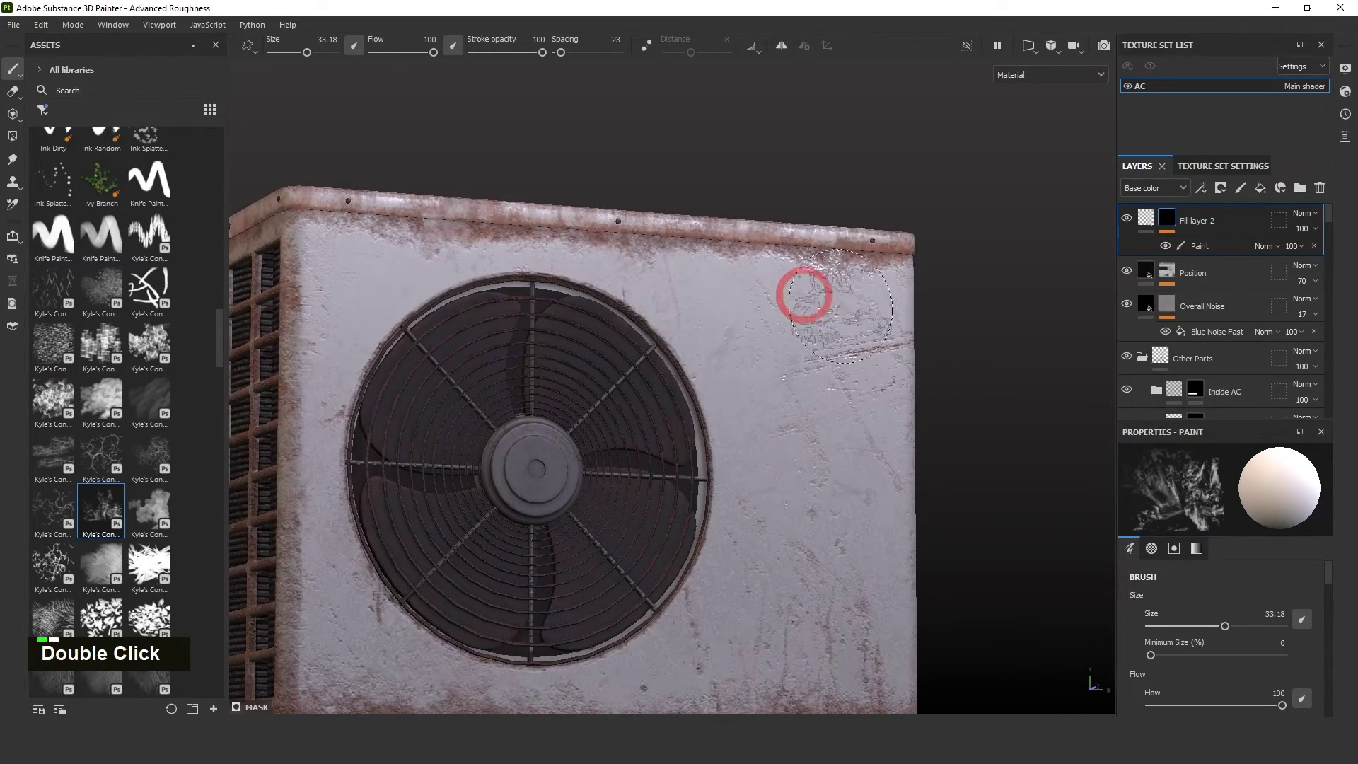
{"action": "left_click_drag", "start_coordinate": [805, 293], "coordinate": [841, 324], "text": "alt"}
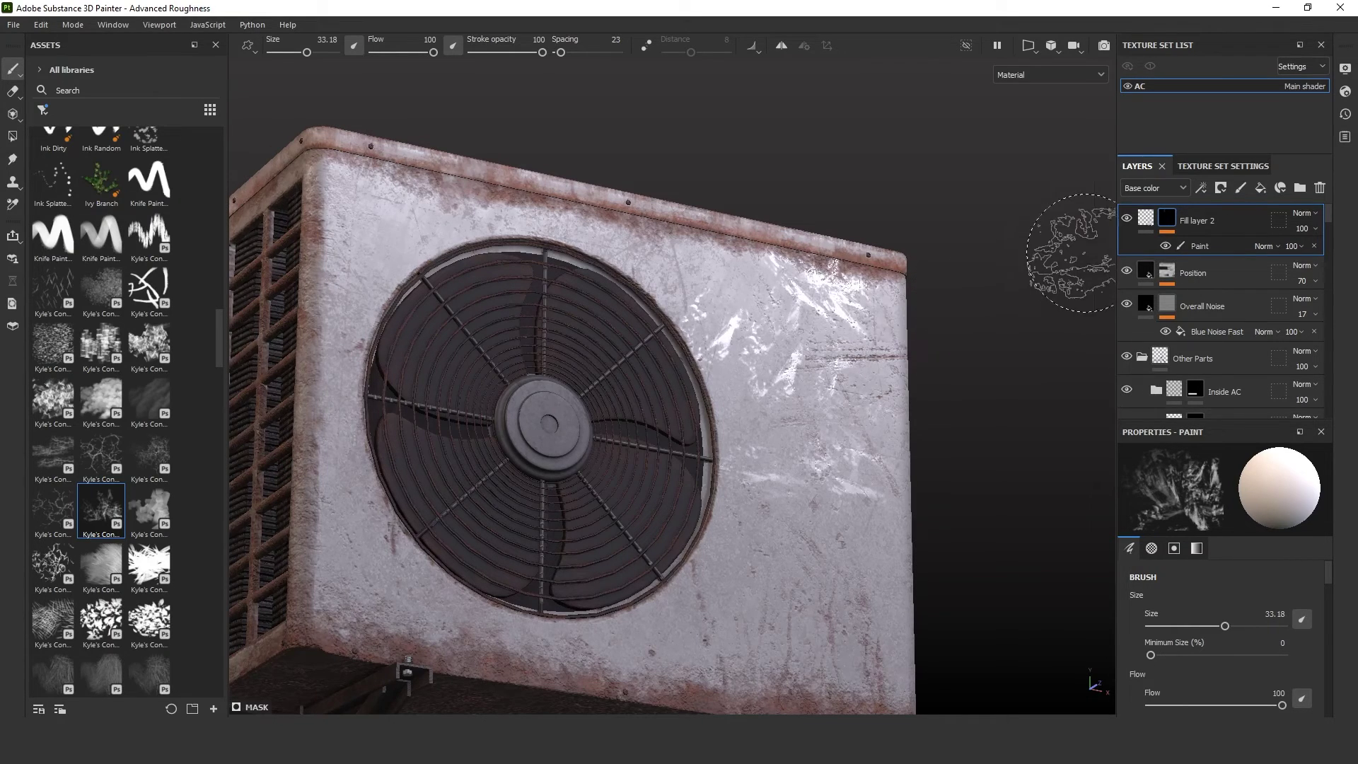
{"action": "left_click", "coordinate": [1029, 75]}
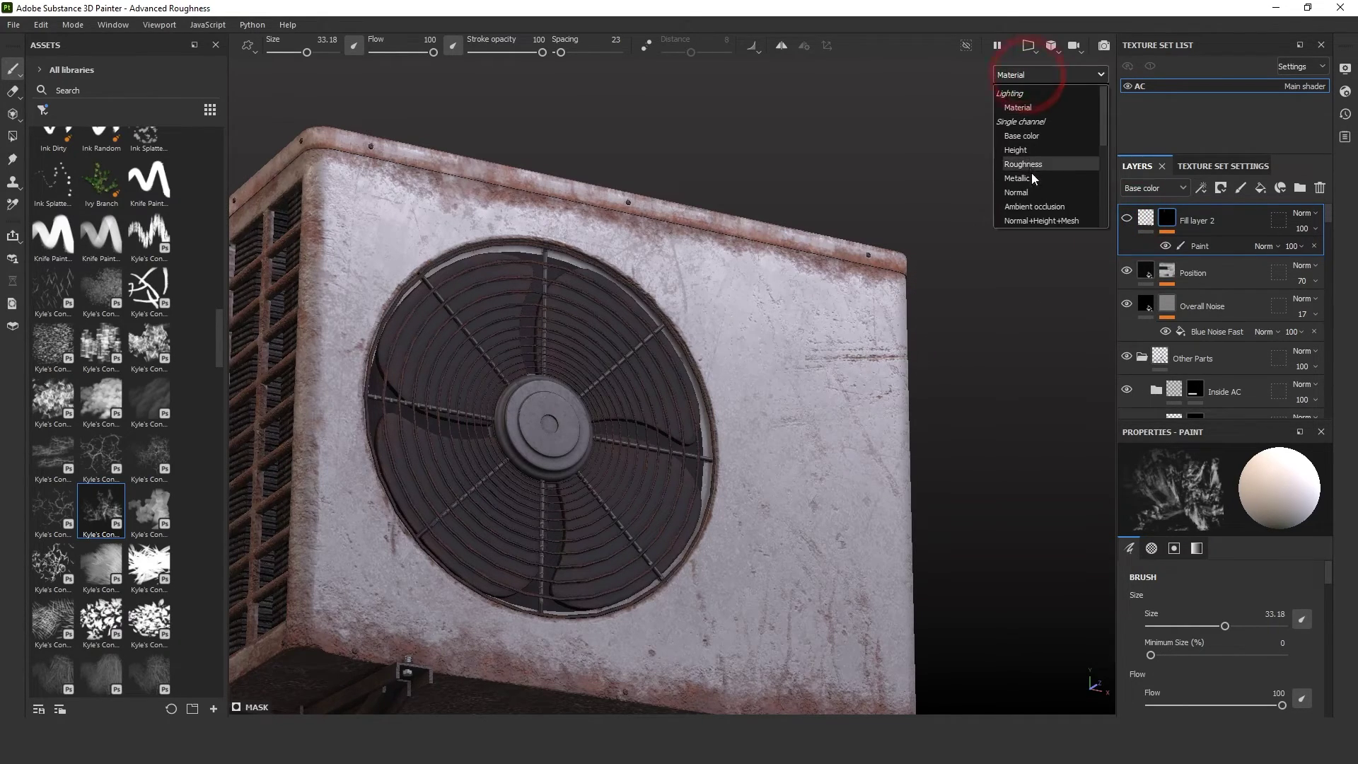
{"action": "left_click", "coordinate": [1031, 173]}
{"action": "scroll", "coordinate": [753, 360], "scroll_direction": "up", "scroll_amount": 5}
{"action": "left_click_drag", "start_coordinate": [701, 287], "coordinate": [727, 346], "text": "alt"}
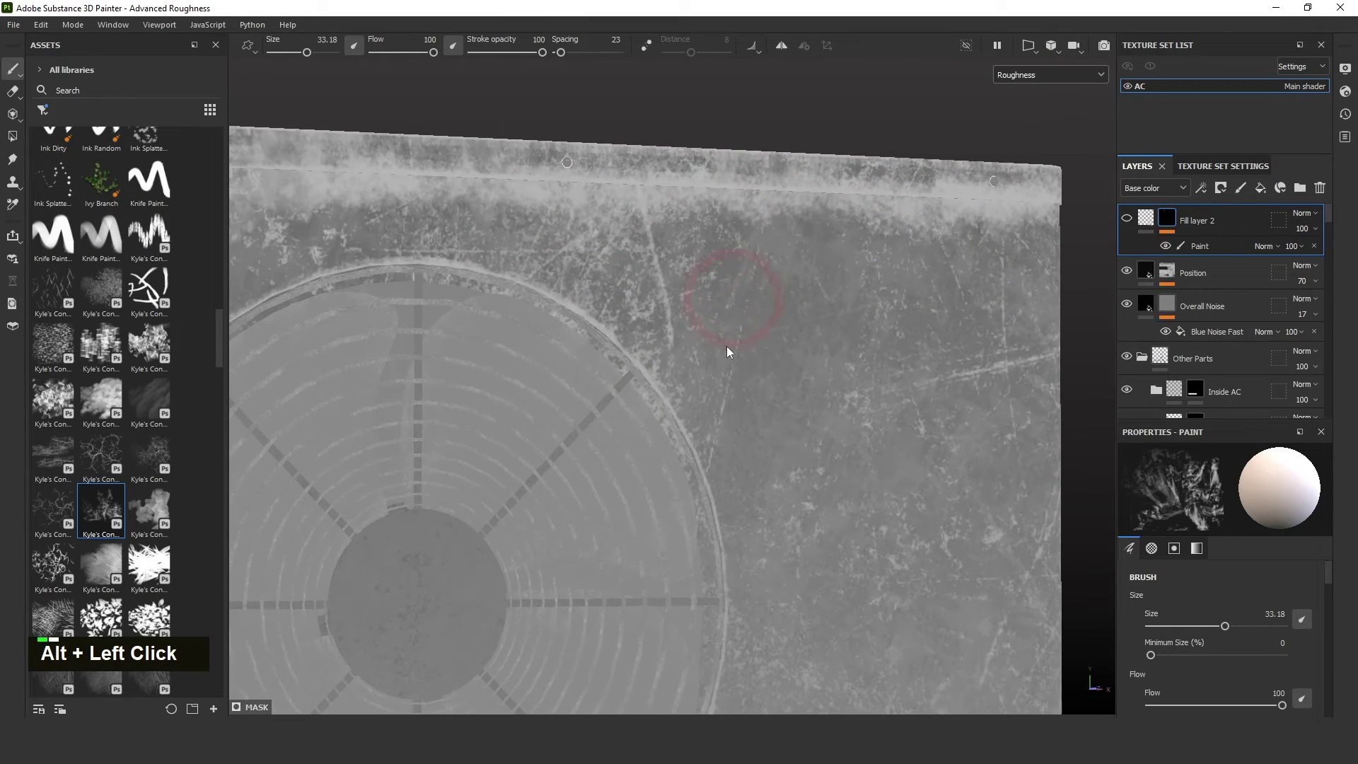
{"action": "scroll", "coordinate": [796, 447], "scroll_direction": "down", "scroll_amount": 5}
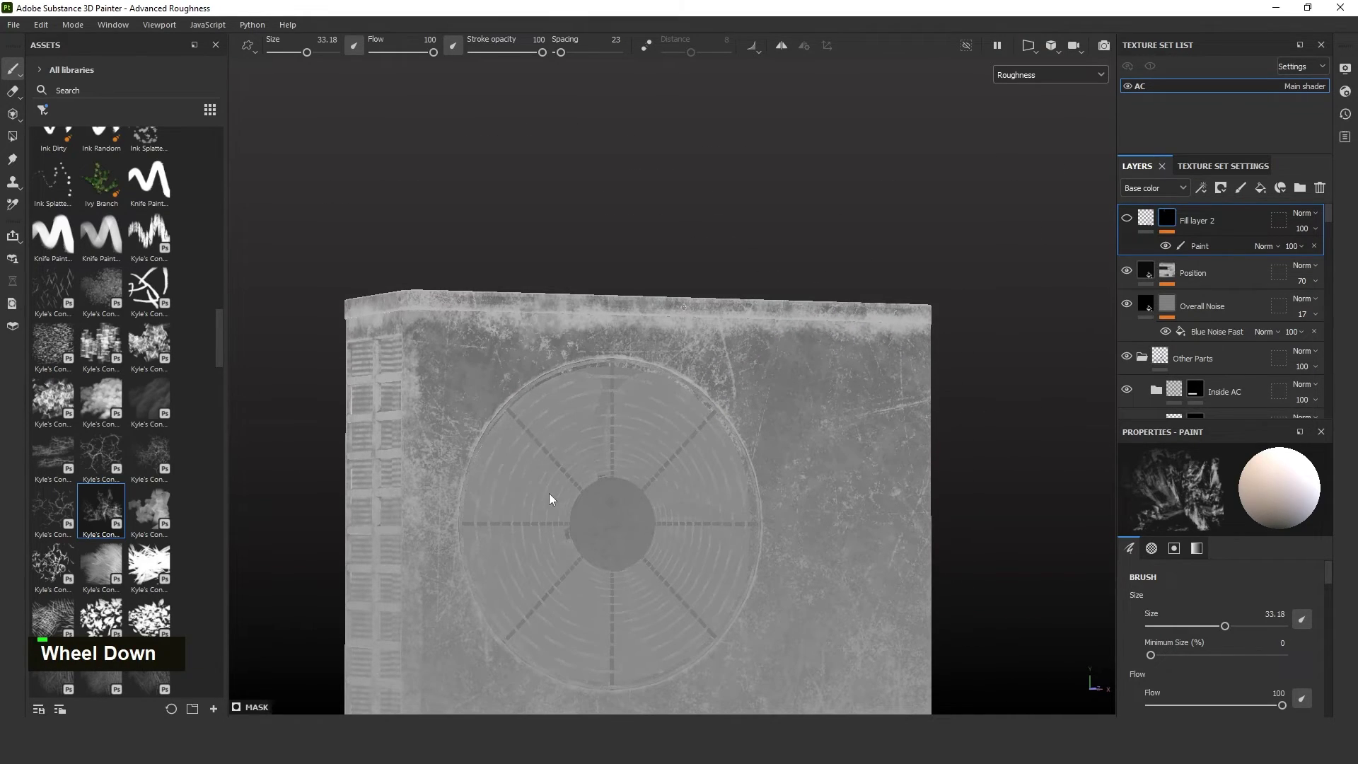
{"action": "middle_click_drag", "start_coordinate": [757, 546], "coordinate": [697, 450], "text": "alt"}
{"action": "left_click_drag", "start_coordinate": [697, 450], "coordinate": [796, 443], "text": "alt"}
{"action": "key", "text": "m"}
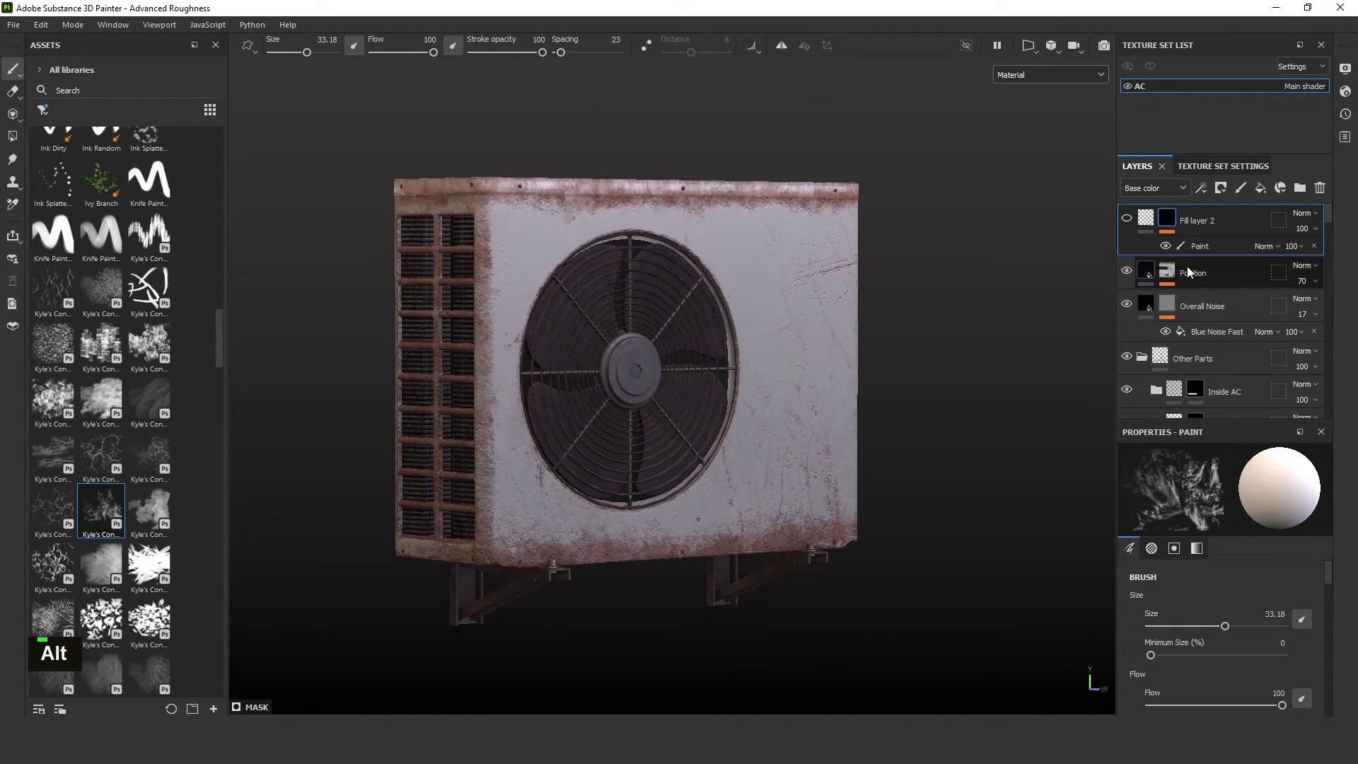